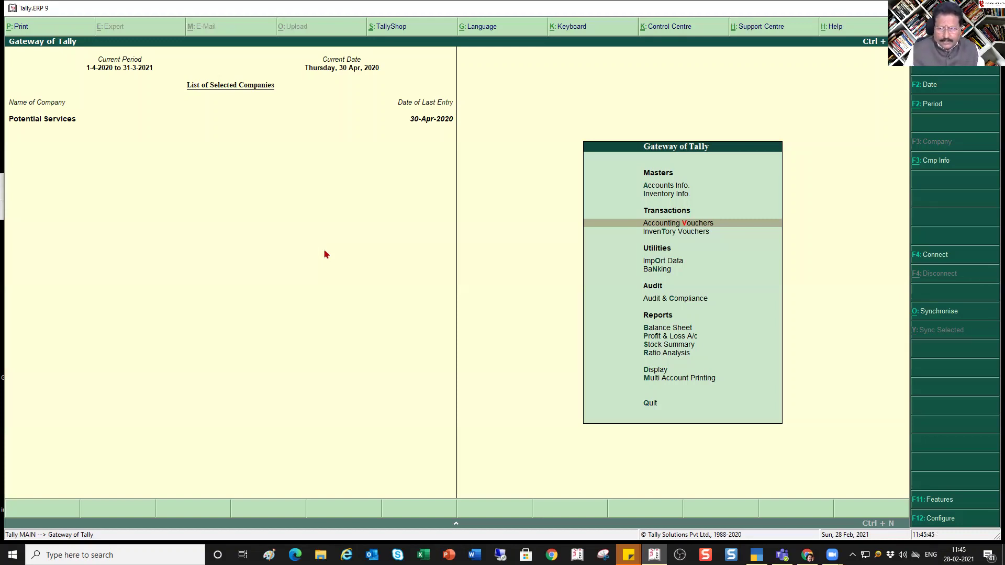
Display the list of accounts for voucher types and review the predefined types from Sales Order up to Payment
key(d)
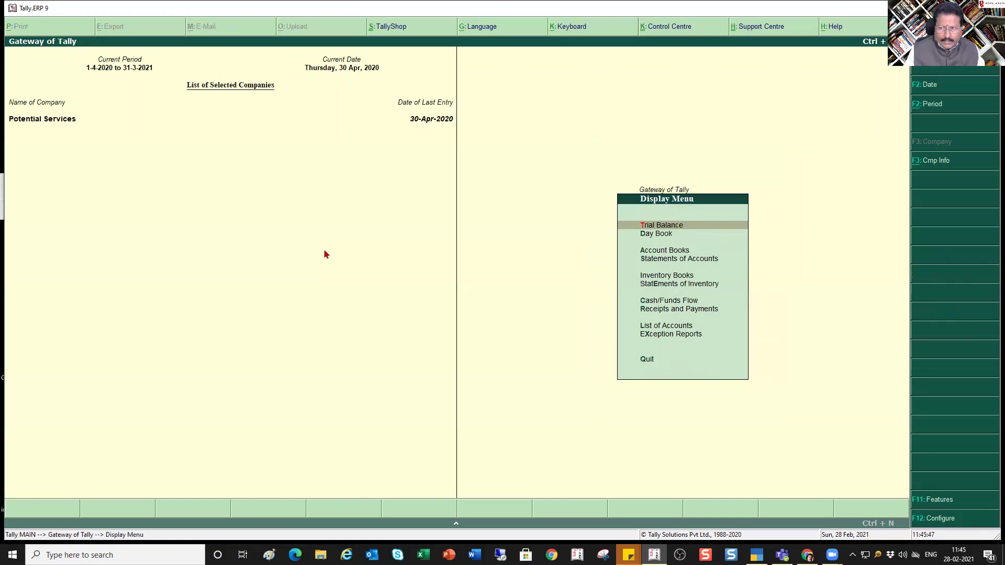
key(l)
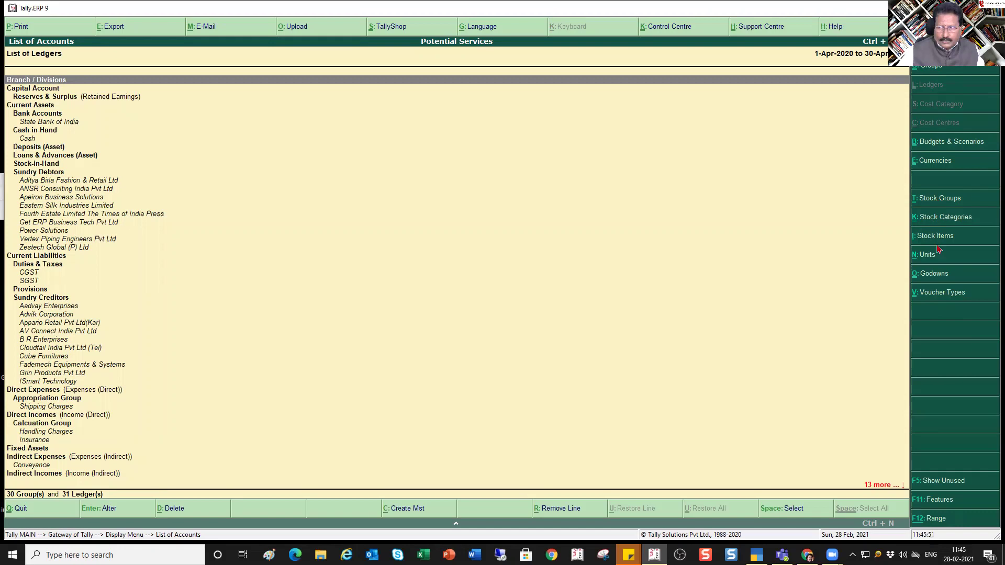
key(v)
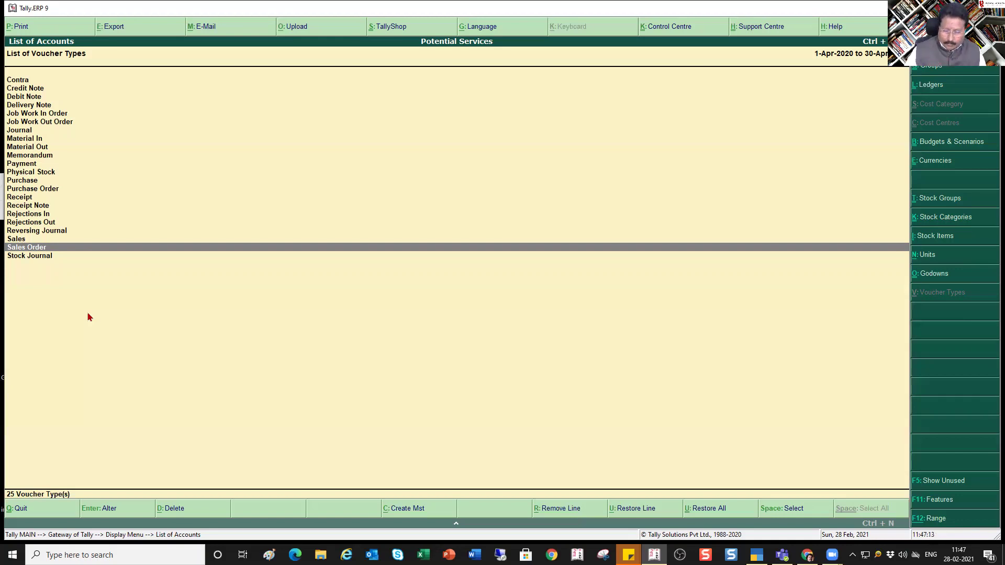
key(Up)
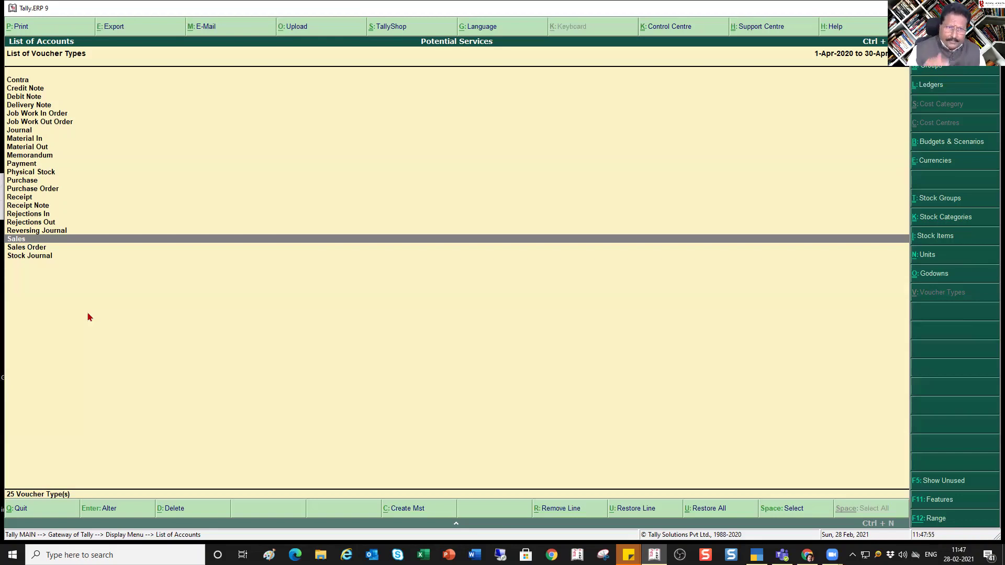
key(Up)
key(Up)
key(Up)
key(Up)
key(Up)
key(Up)
key(Up)
key(Up)
key(Up)
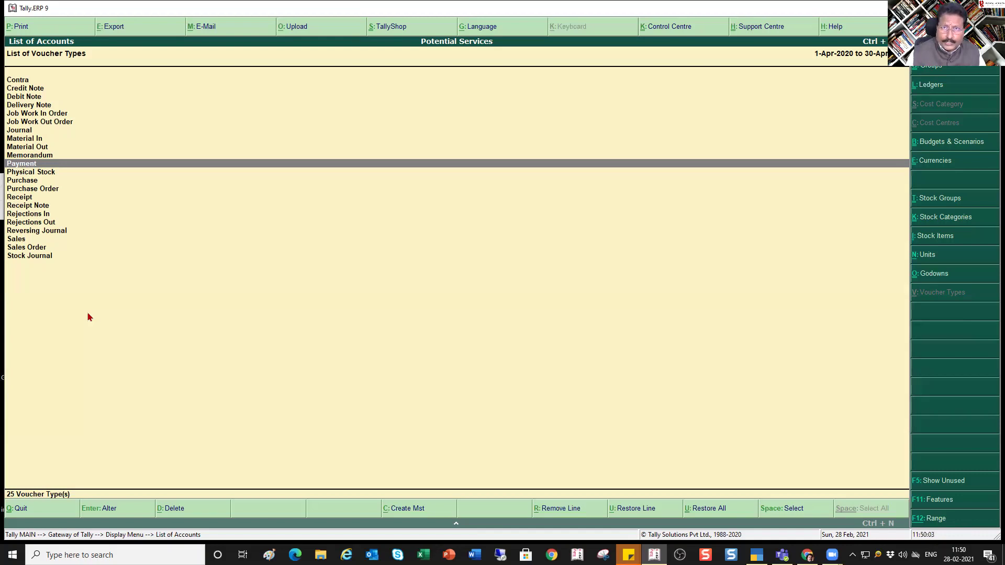
key(Escape)
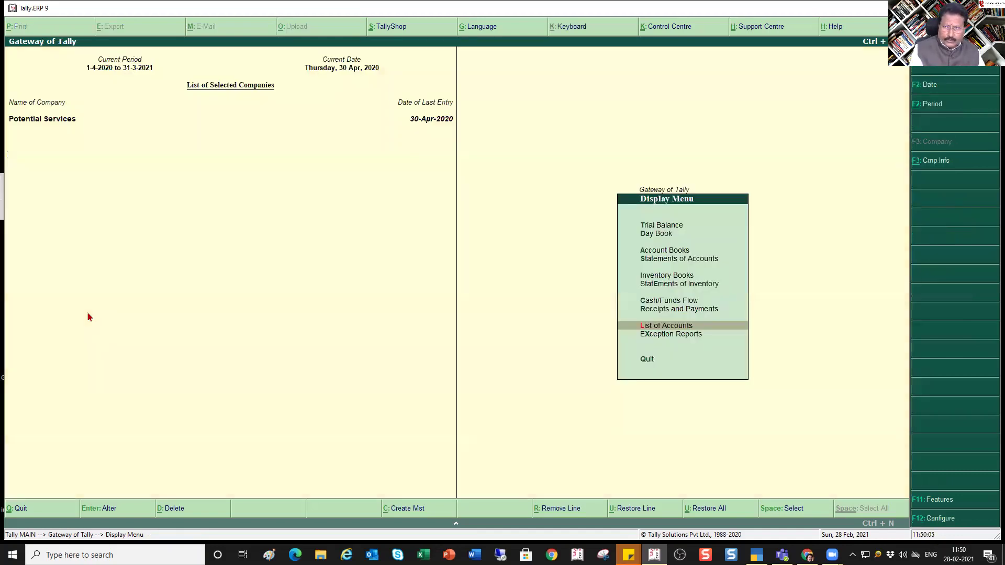
key(Escape)
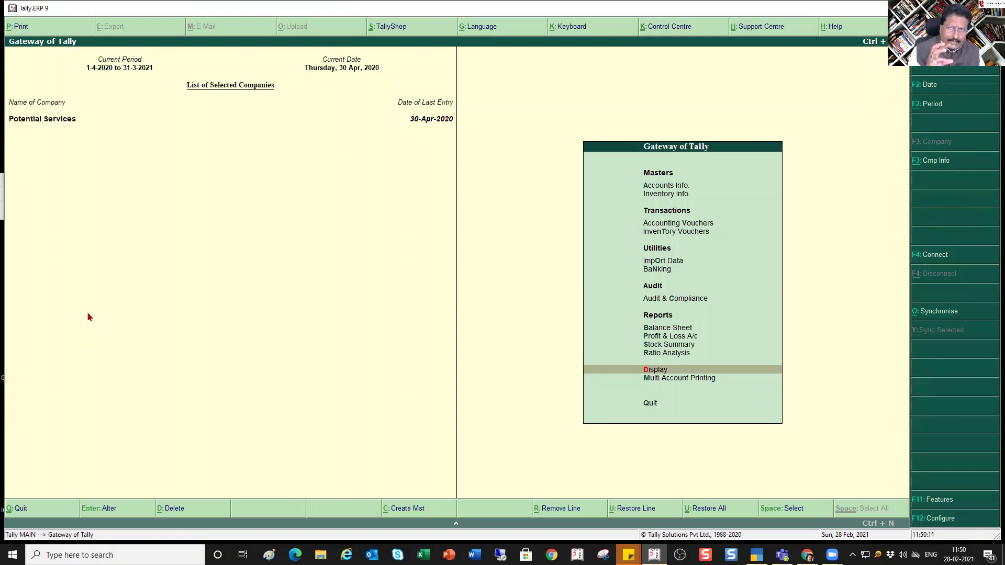
key(Up)
key(Up)
key(Up)
key(Up)
key(Up)
key(Up)
key(Up)
key(Up)
key(Up)
key(Up)
key(Up)
key(Up)
key(Up)
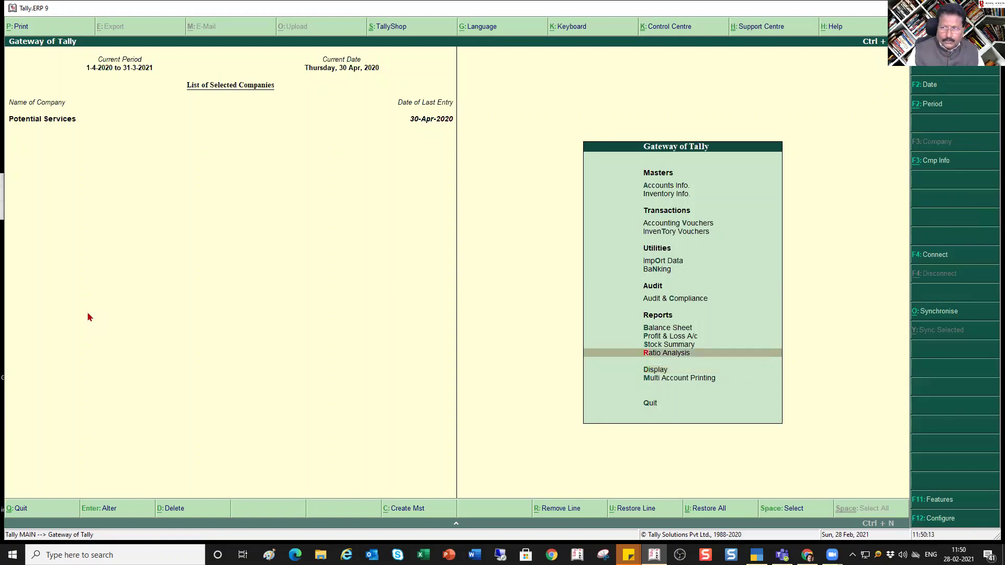
key(Down)
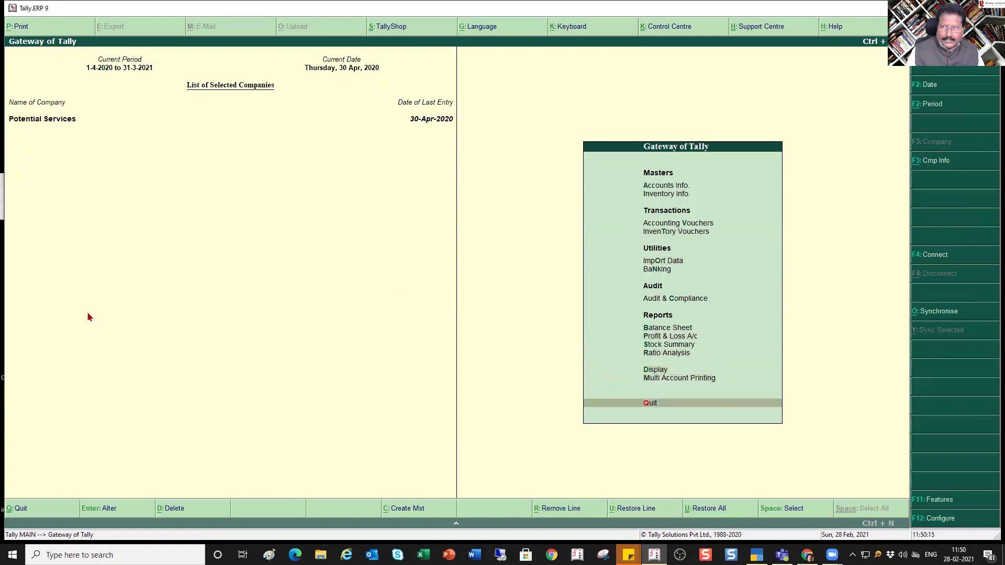
Check the Accounts Info masters for the Voucher Types option and return to the Gateway of Tally
click(653, 189)
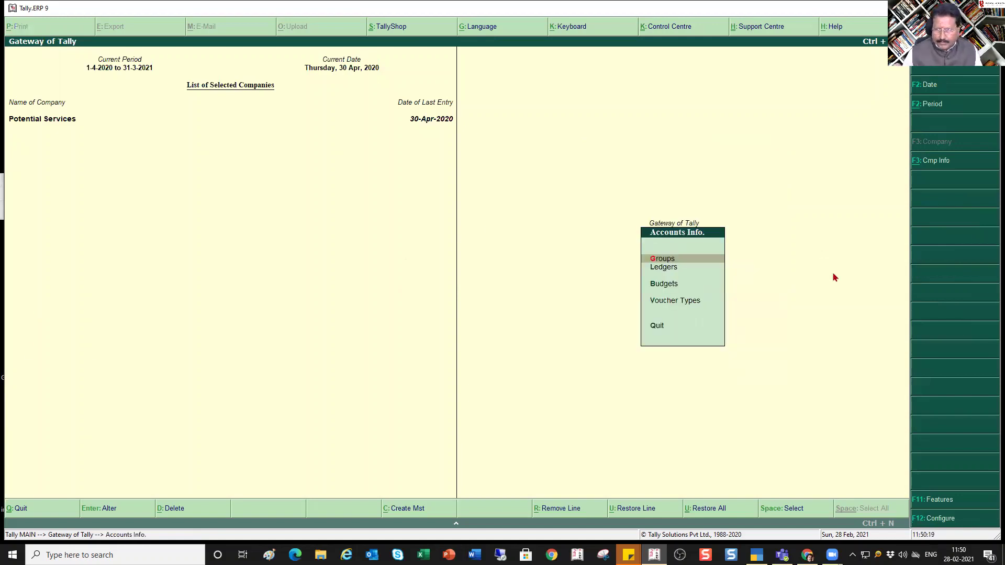
key(Down)
key(Down)
key(Down)
key(Down)
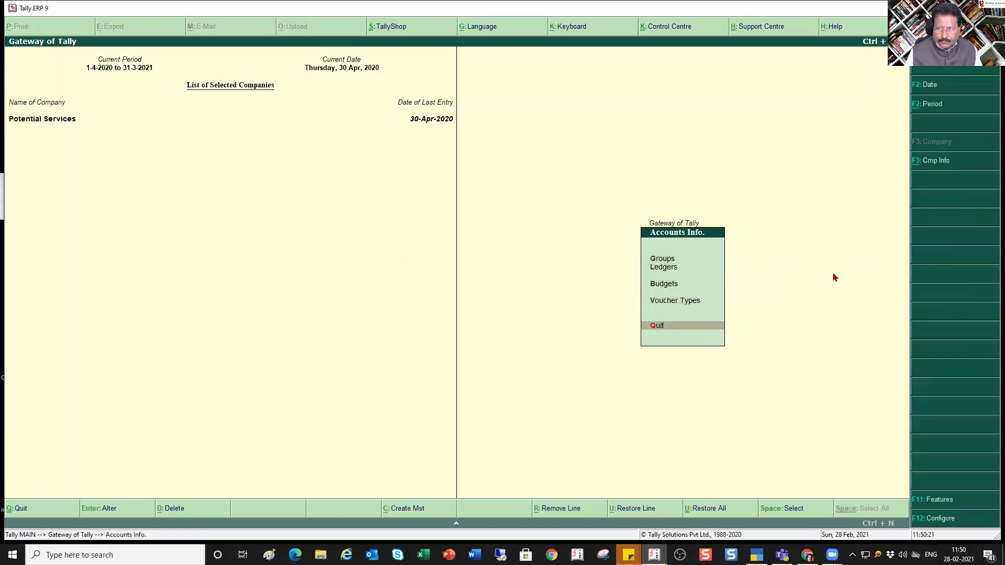
key(Up)
key(Escape)
Check the Inventory Info masters for the Voucher Types option and return to the Gateway of Tally
key(Down)
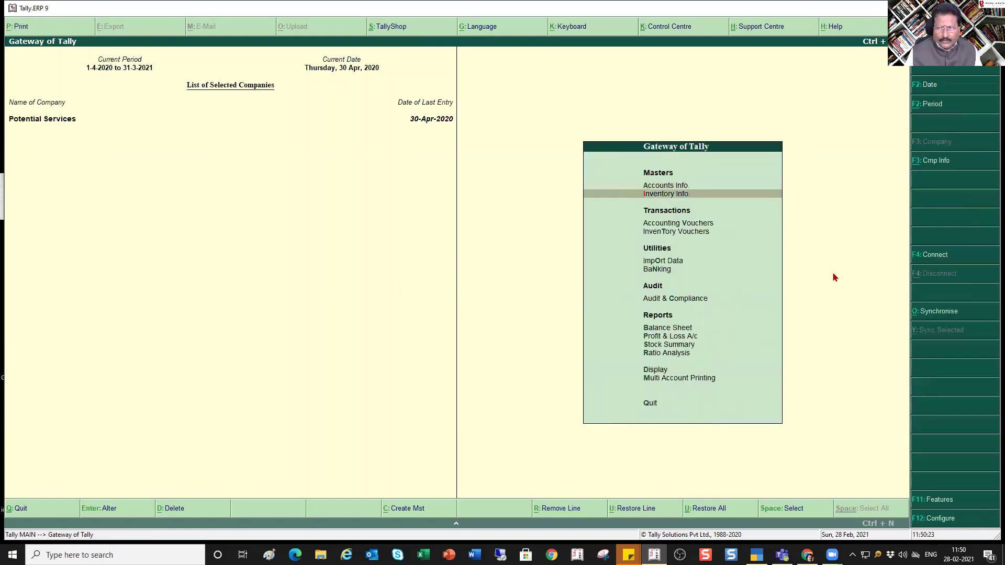
key(Return)
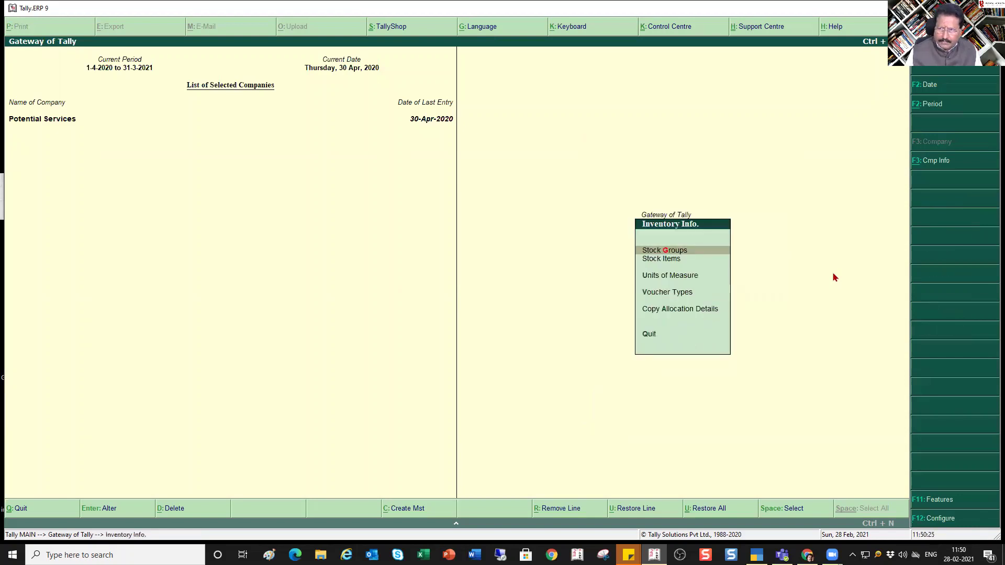
key(Down)
key(Down)
key(Down)
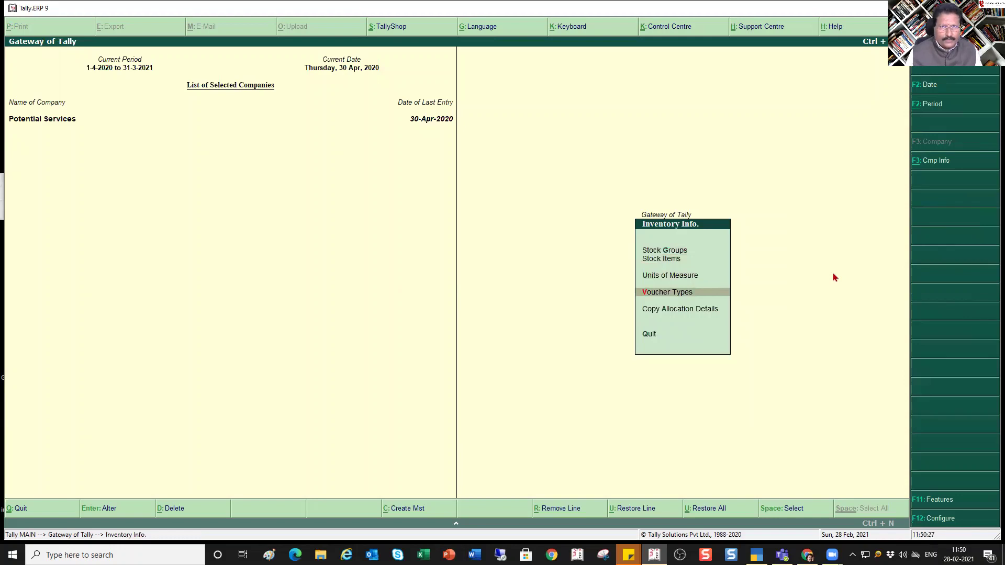
key(Escape)
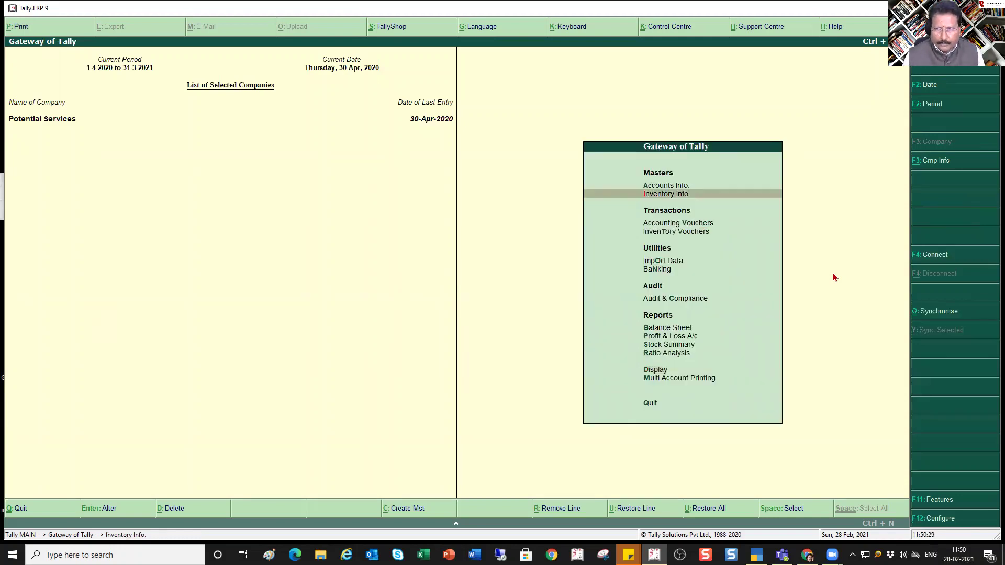
Open the Voucher Types masters within Accounts Info
key(Up)
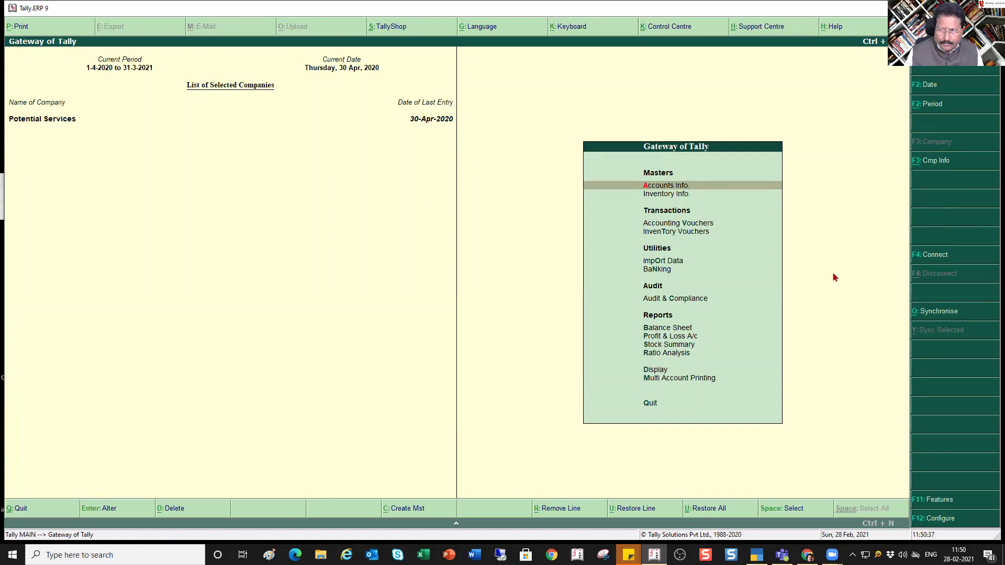
key(Return)
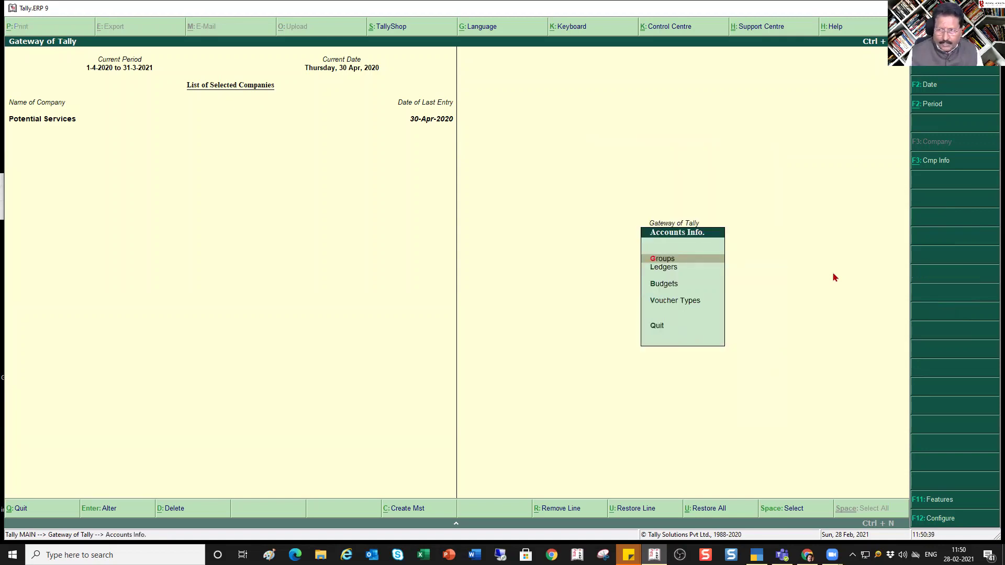
key(Down)
key(Down)
key(Down)
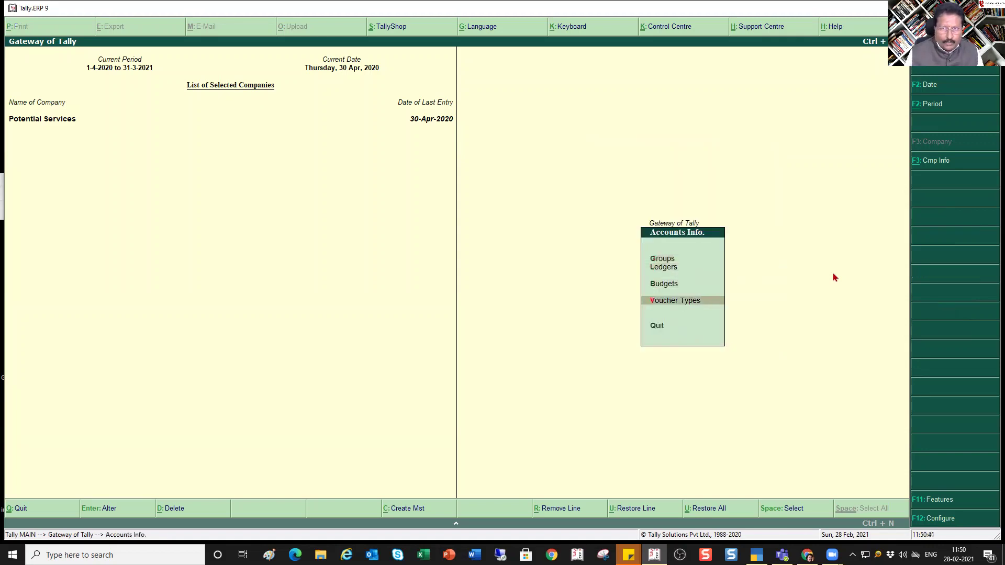
key(Return)
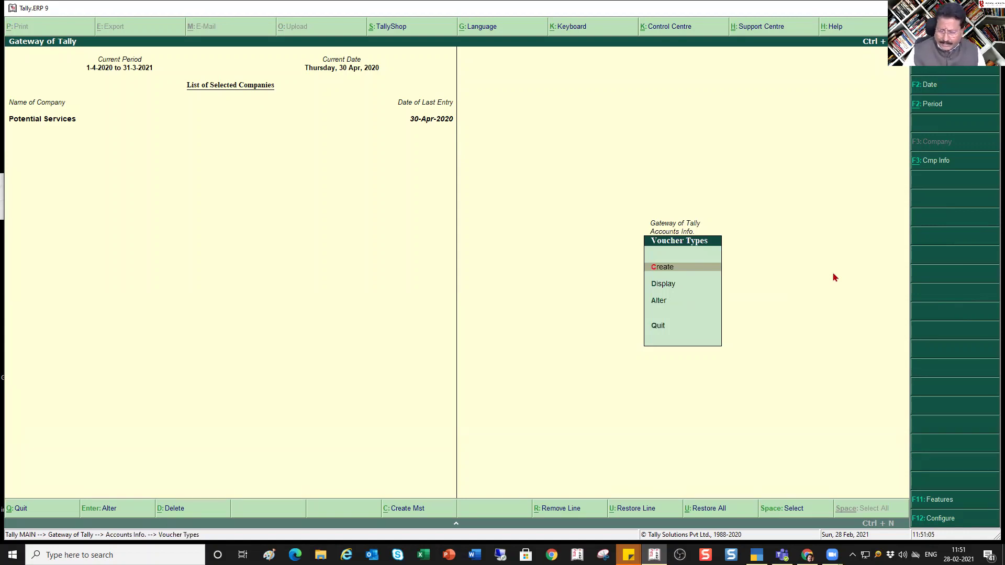
key(Return)
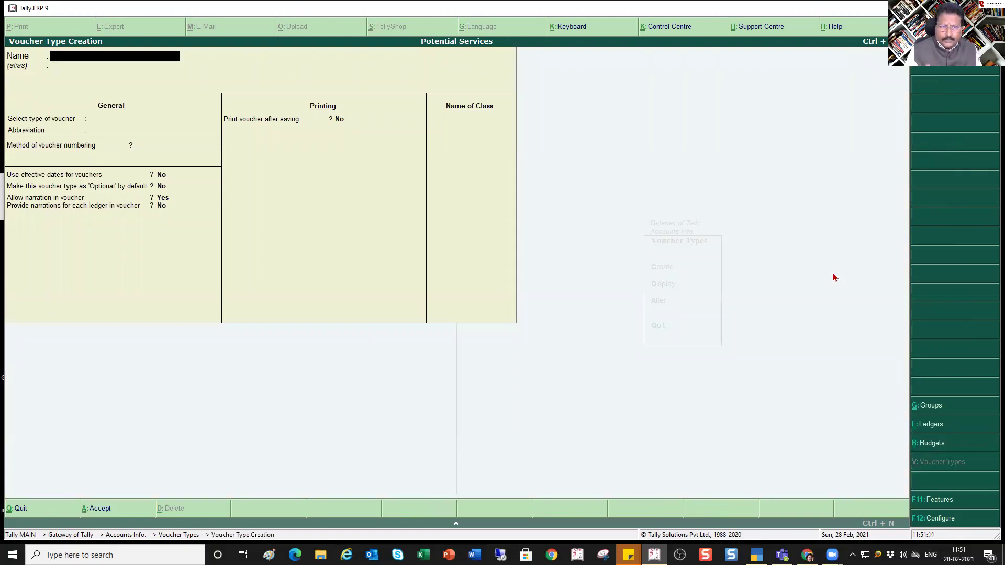
key(Escape)
key(Return)
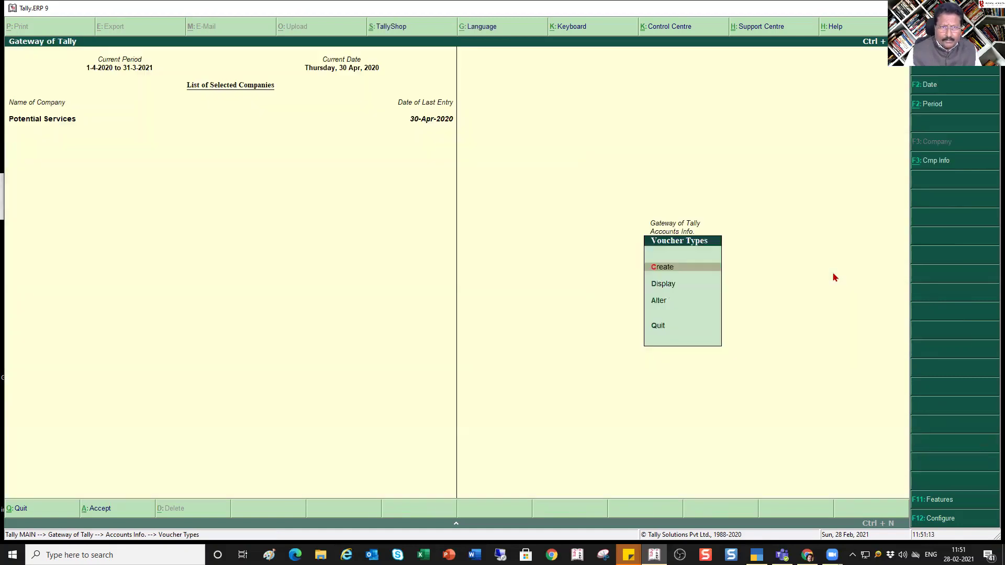
Open the existing Sales Local voucher type for alteration
key(Down)
key(Down)
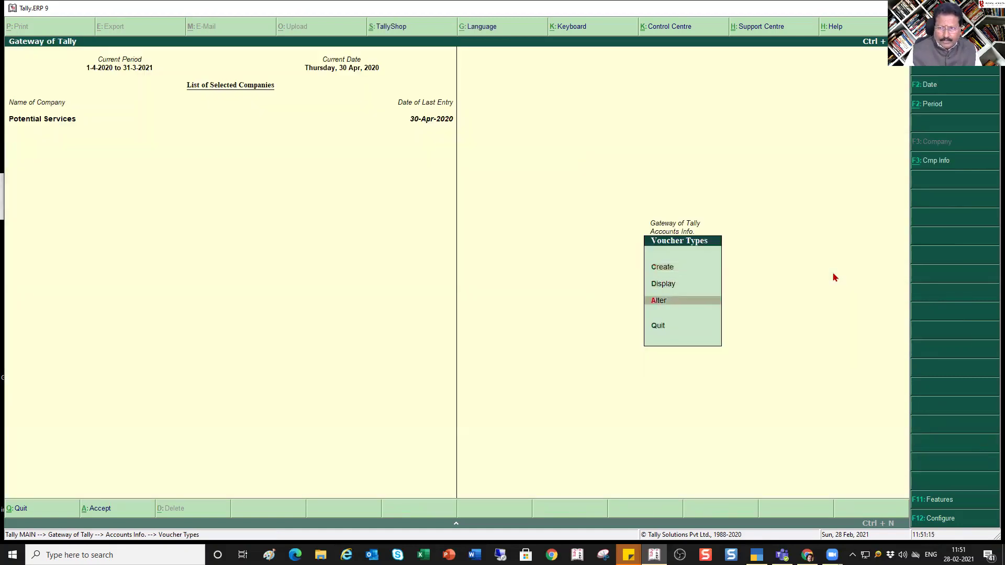
key(Return)
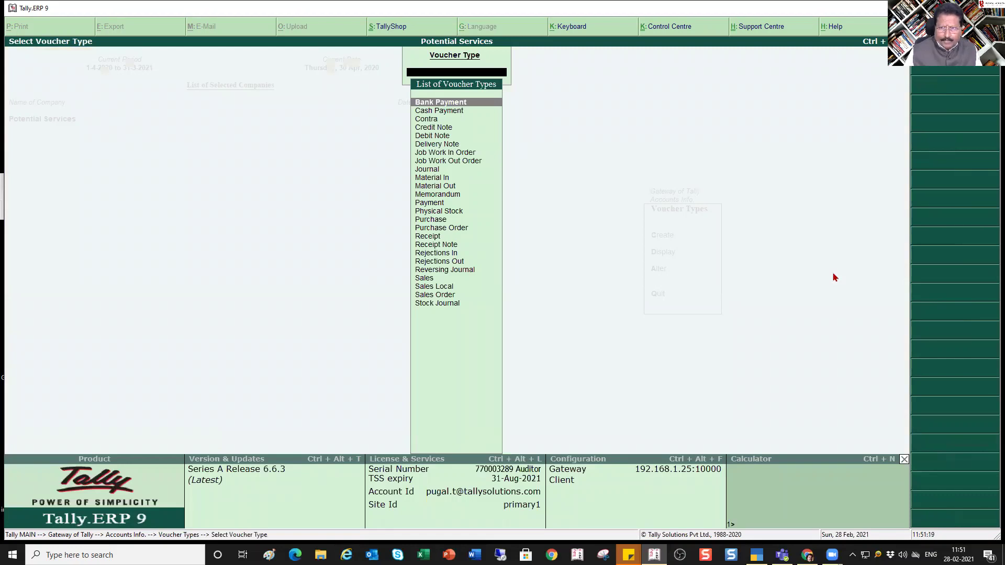
key(Down)
key(Down)
key(Down)
key(Down)
key(Down)
key(Down)
key(Down)
key(Down)
key(Down)
key(Down)
key(Down)
key(Down)
key(Down)
key(Down)
key(Down)
key(Down)
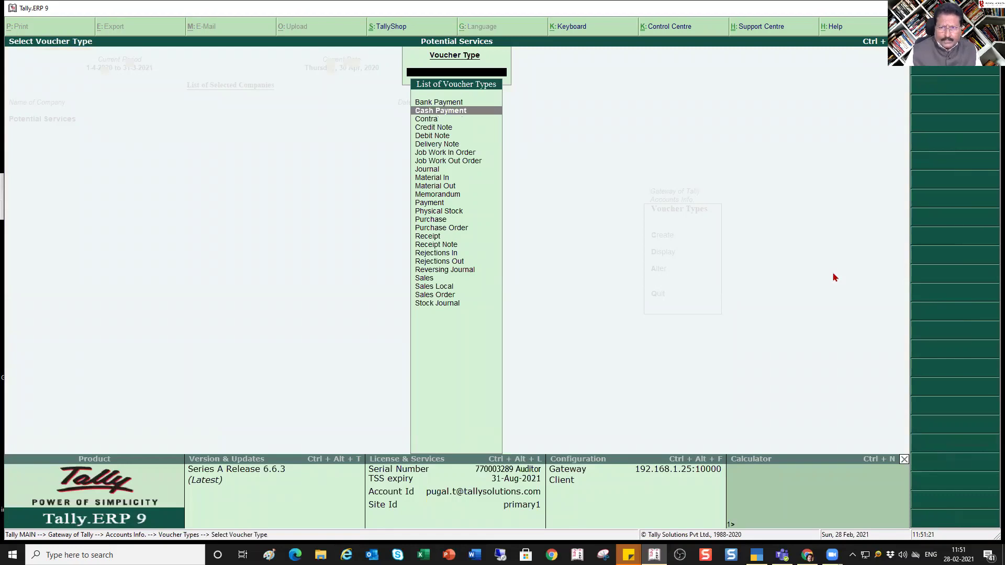
key(Down)
key(Down)
key(Down)
key(Down)
key(Down)
key(Down)
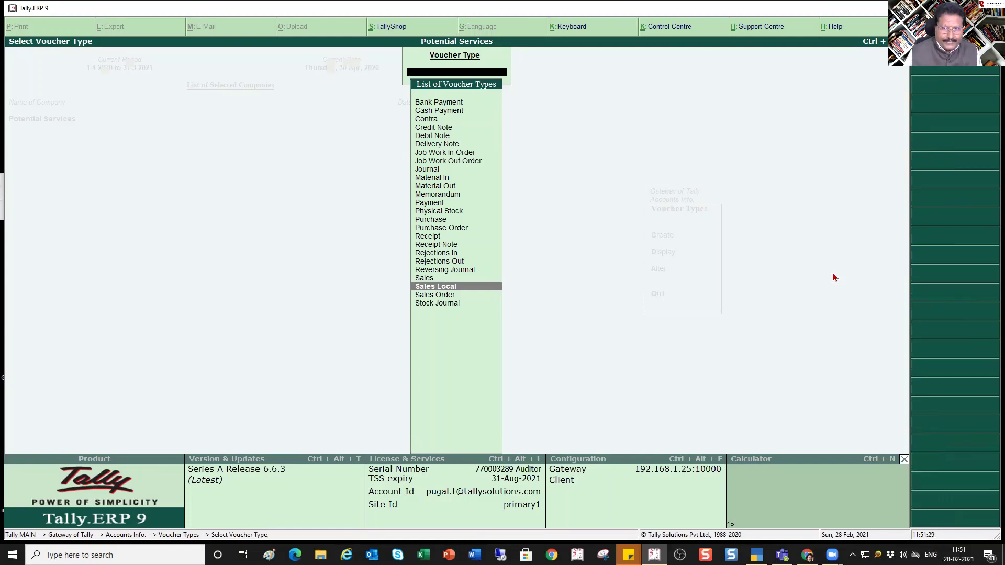
key(Return)
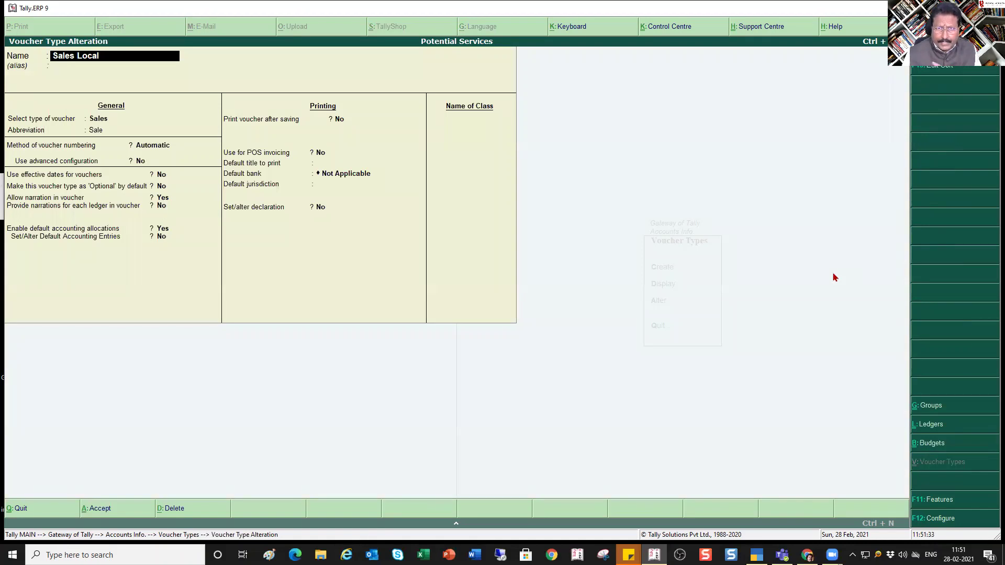
Review the name, alias, voucher type and abbreviation of Sales Local, and leave without saving
key(Return)
key(Return)
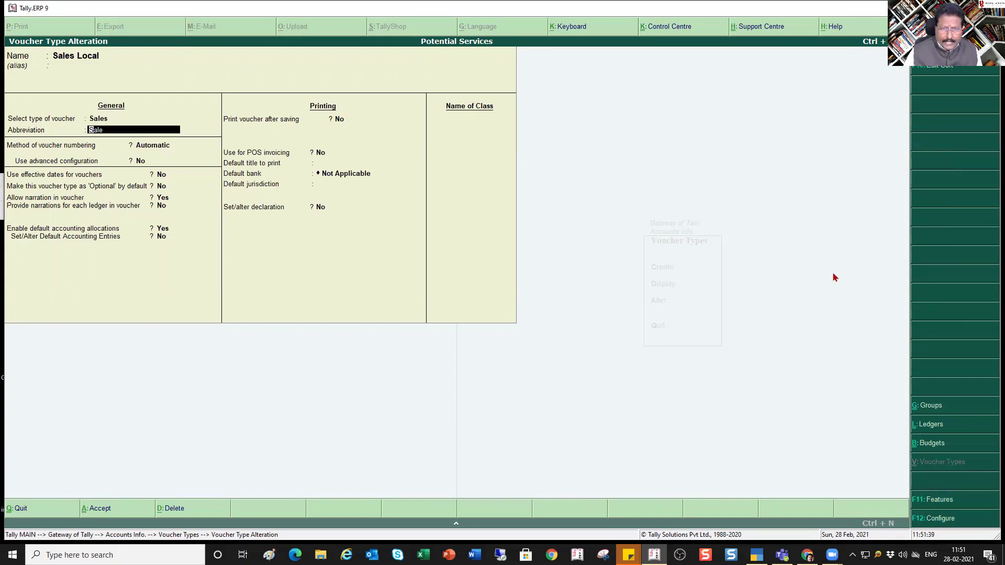
key(BackSpace)
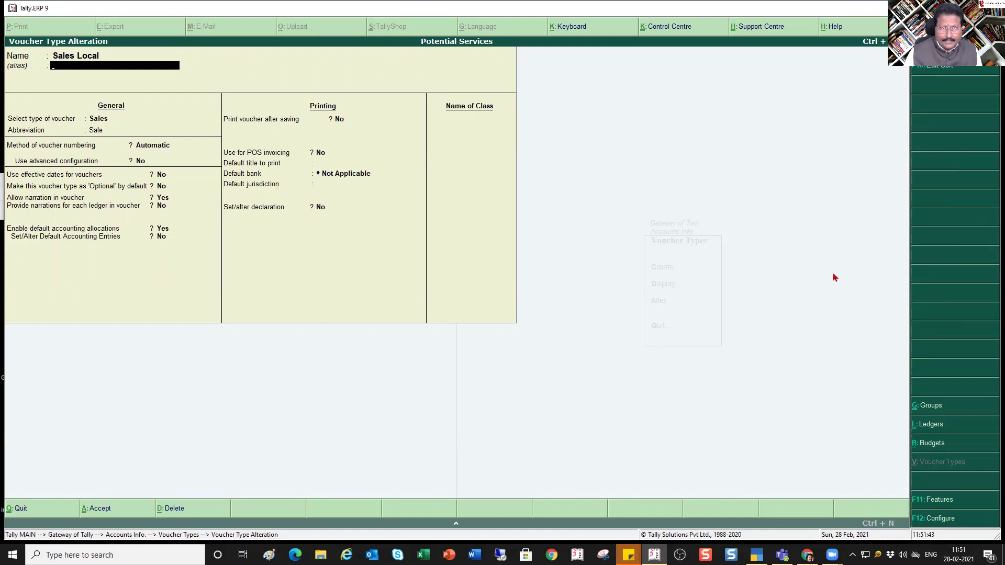
key(Return)
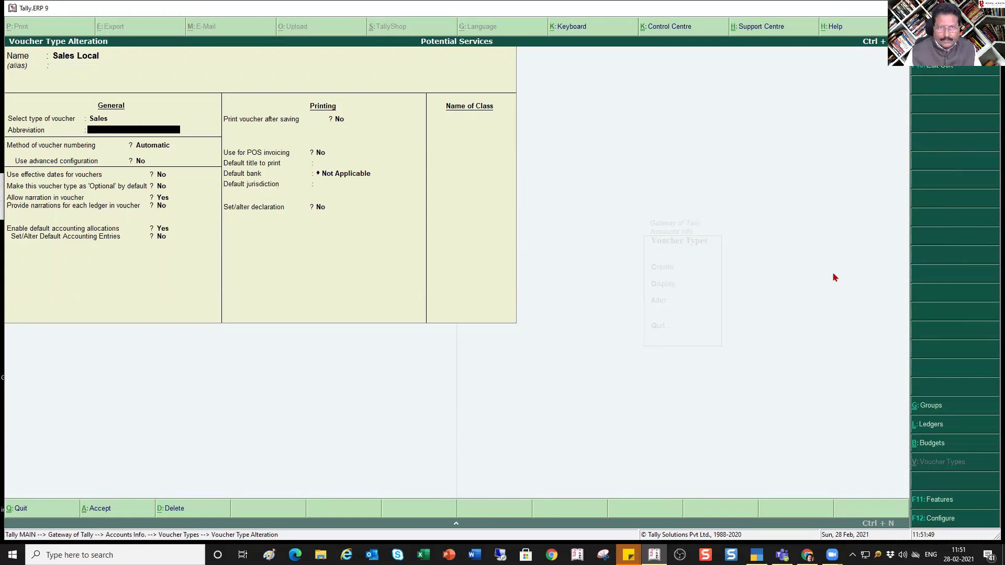
key(Escape)
key(Return)
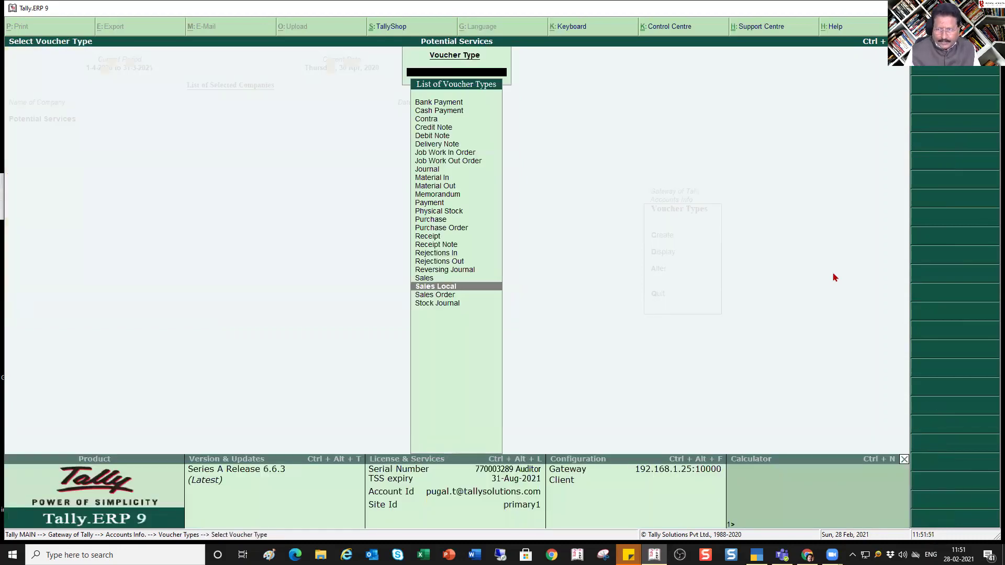
key(Escape)
Start a new voucher type named Sales Interstate and leave its alias blank
key(Up)
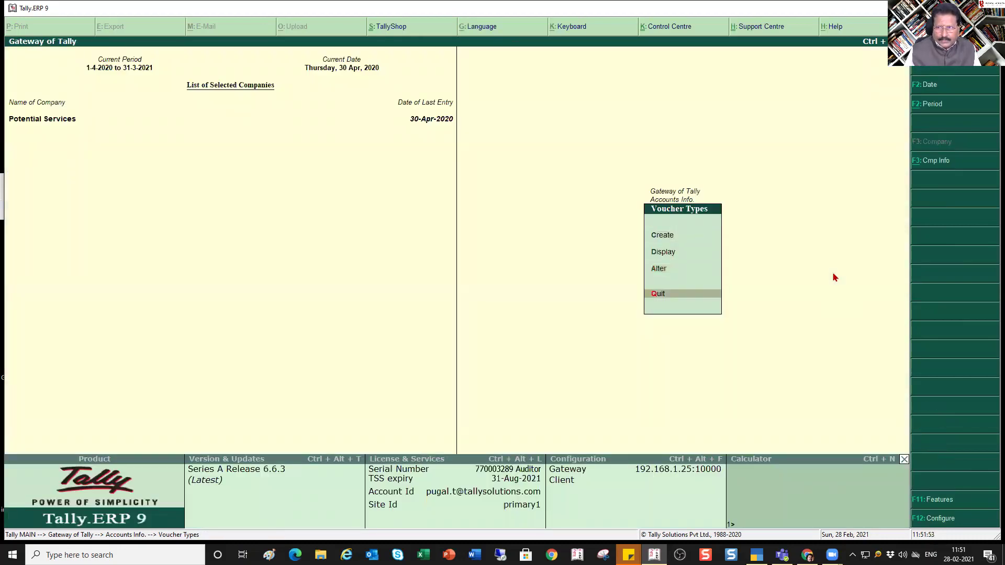
key(Down)
key(Return)
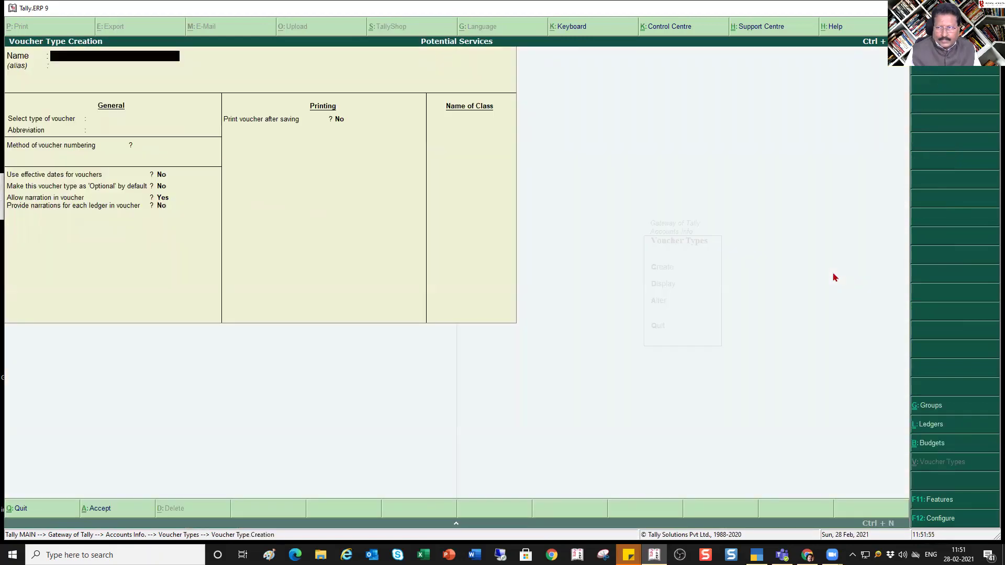
text(Sales)
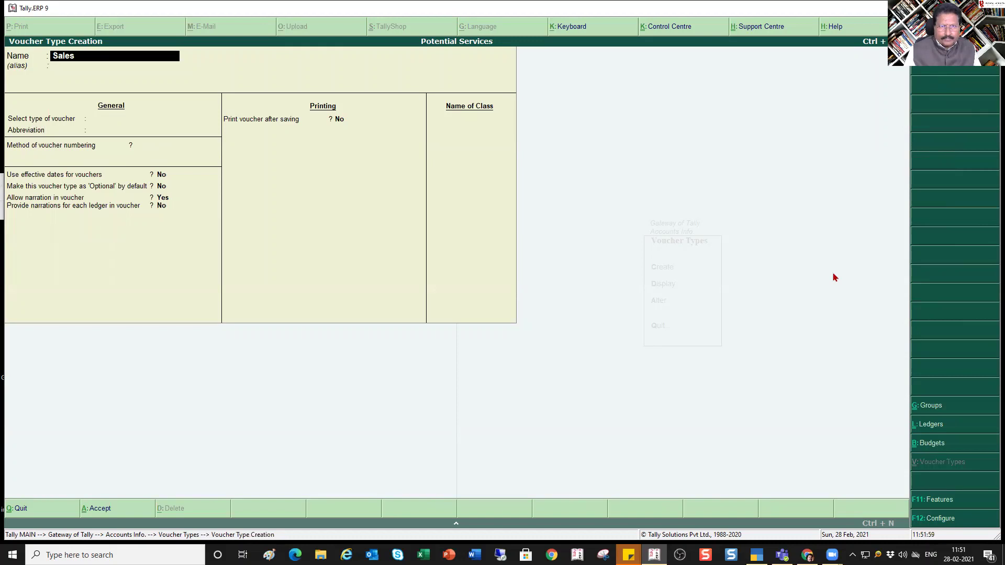
text( Interstate)
key(Return)
key(Return)
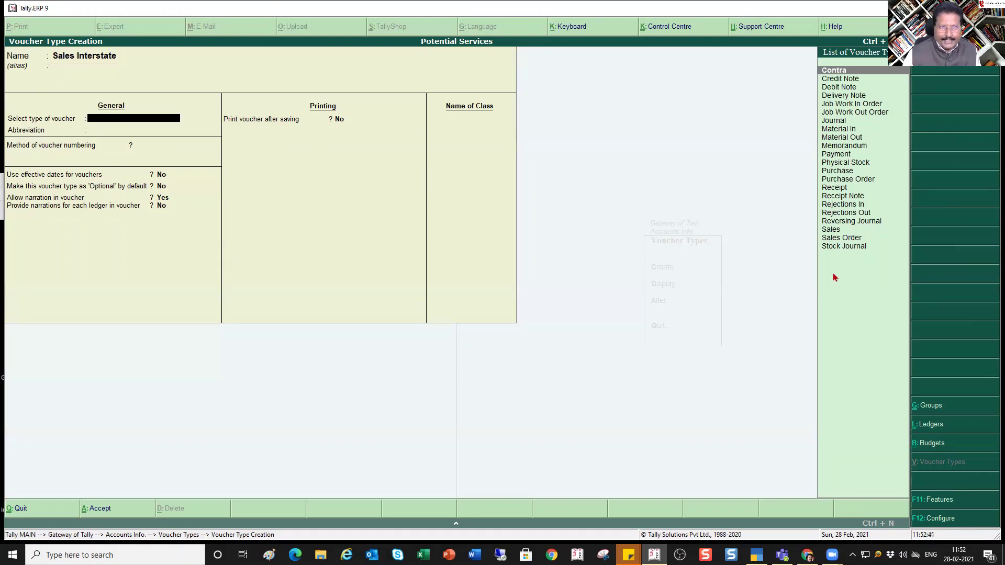
Base Sales Interstate on the Sales type with abbreviation Sale and Manual voucher numbering, and leave the form without saving
text(Sal)
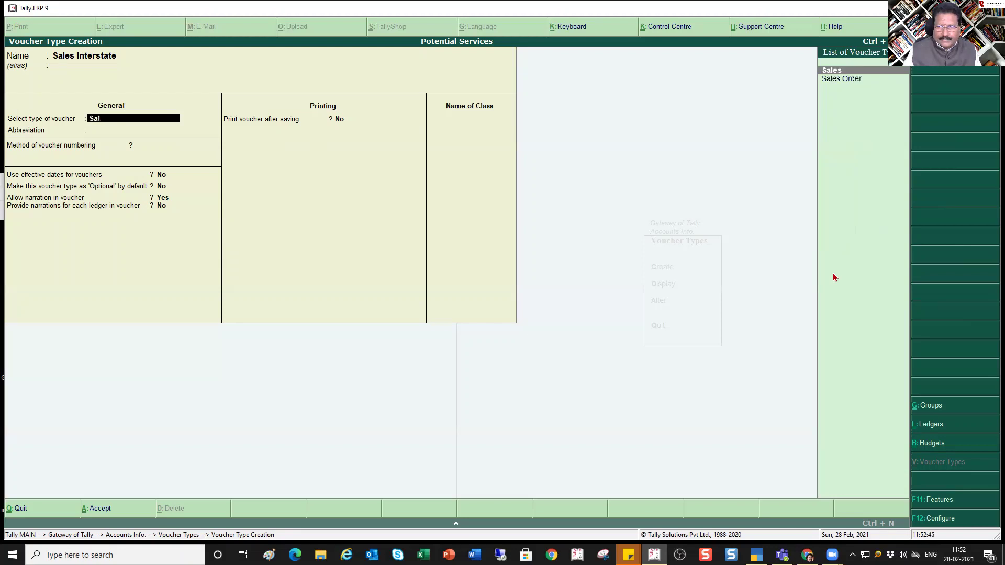
key(Return)
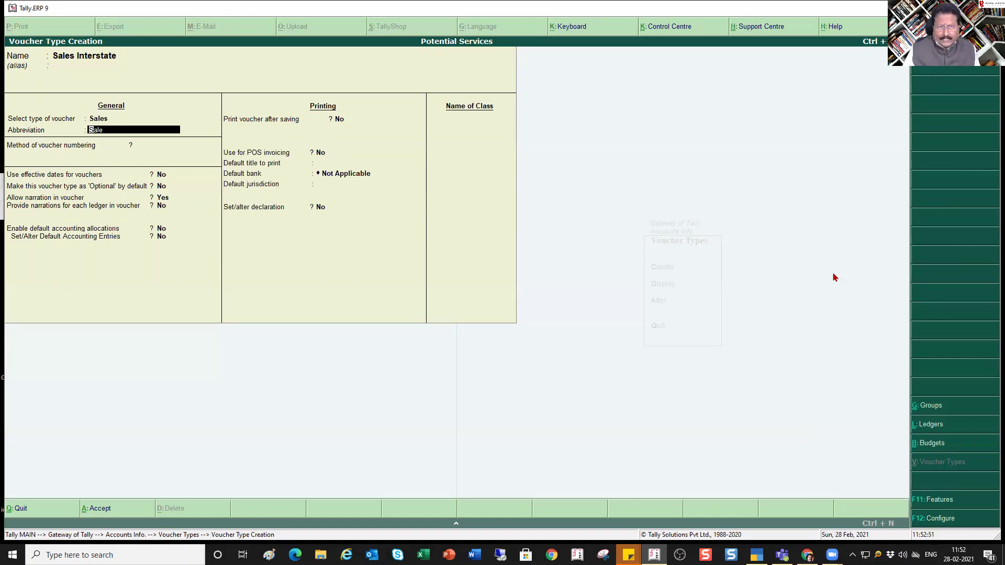
key(Return)
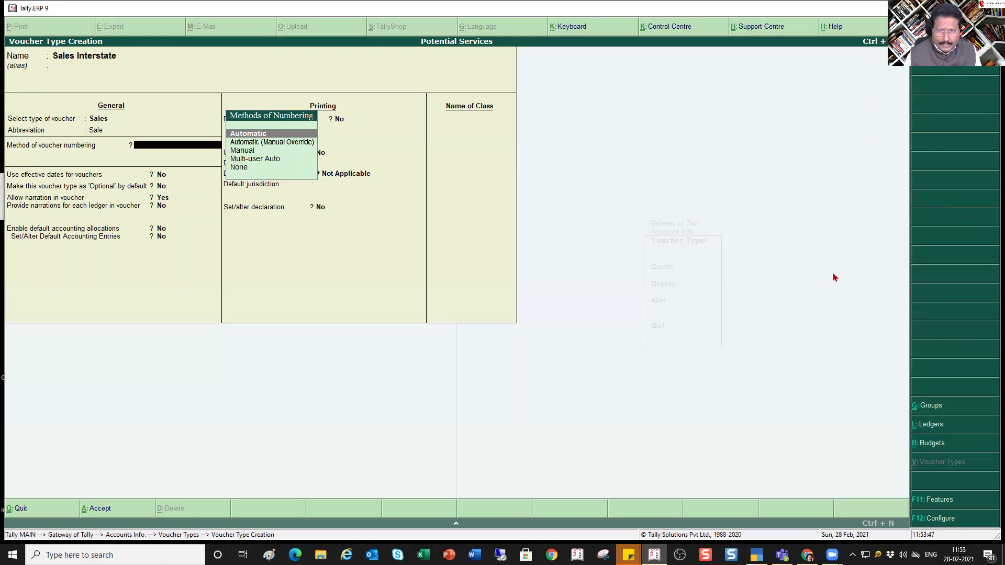
key(Down)
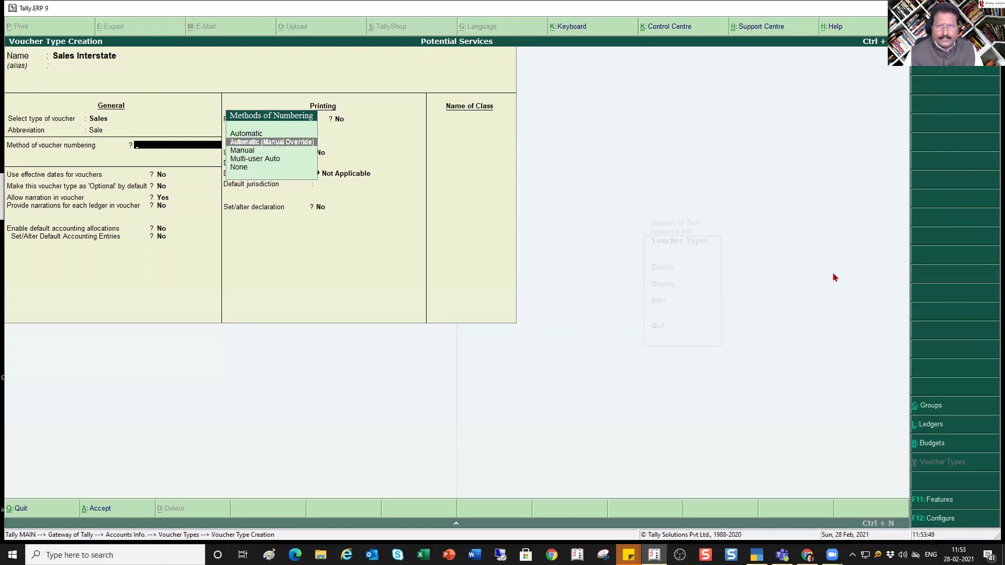
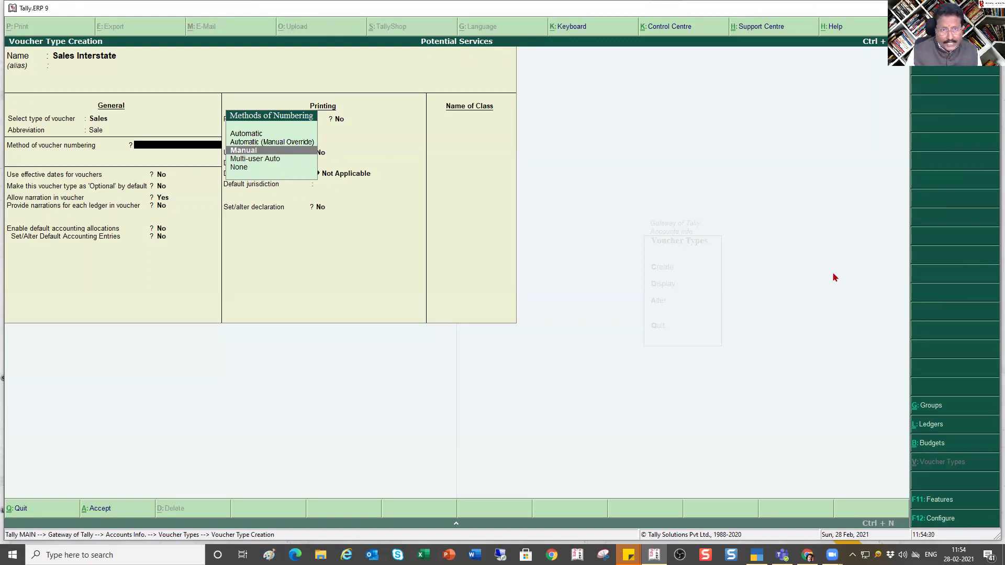
key(Return)
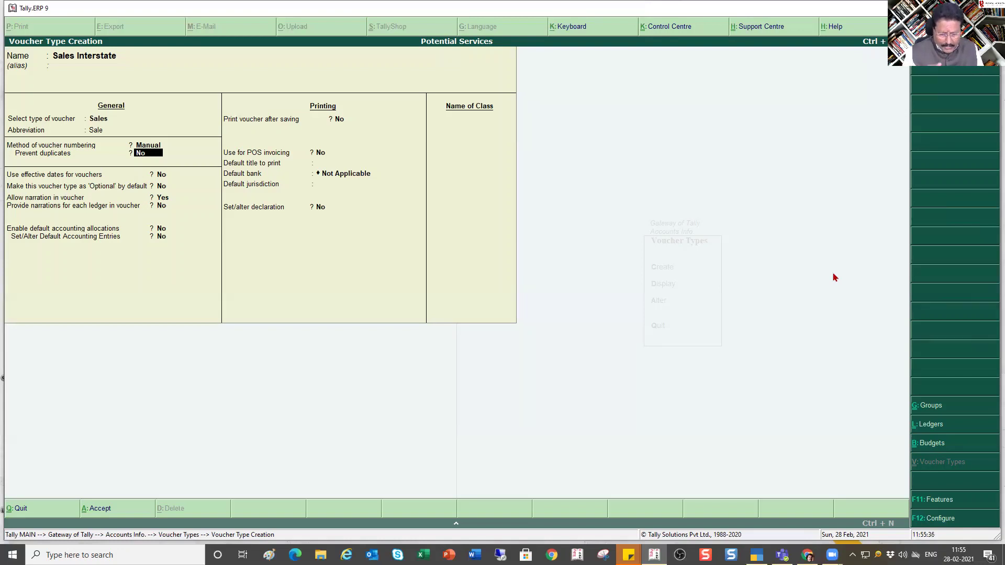
key(Escape)
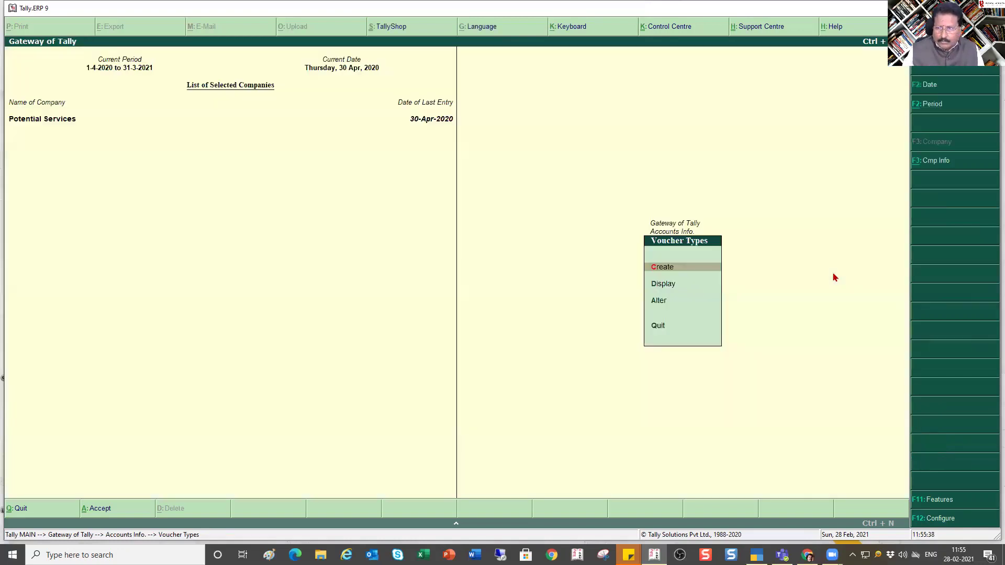
Open the existing Sales Local voucher type for alteration
key(Down)
key(Down)
key(Return)
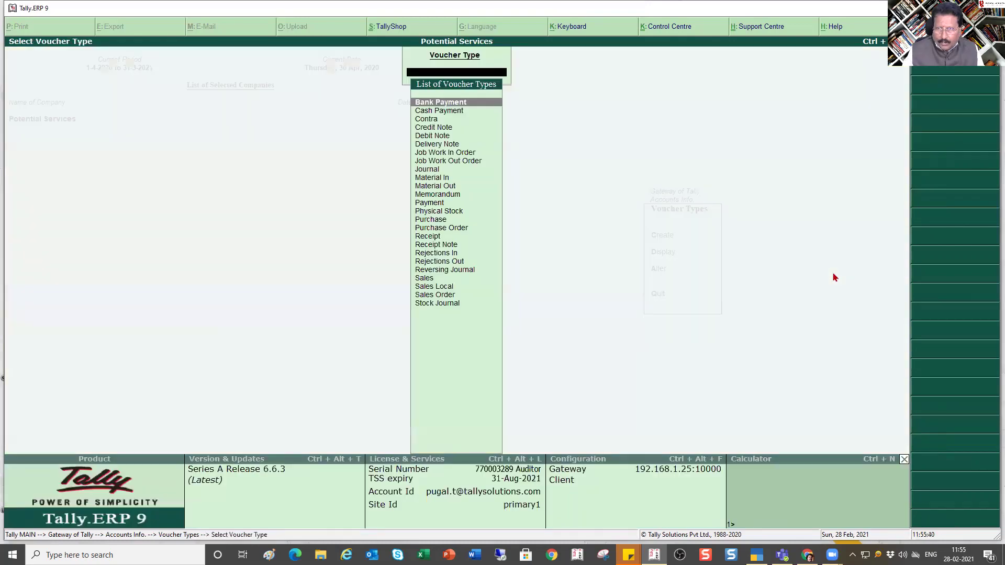
text(Sa)
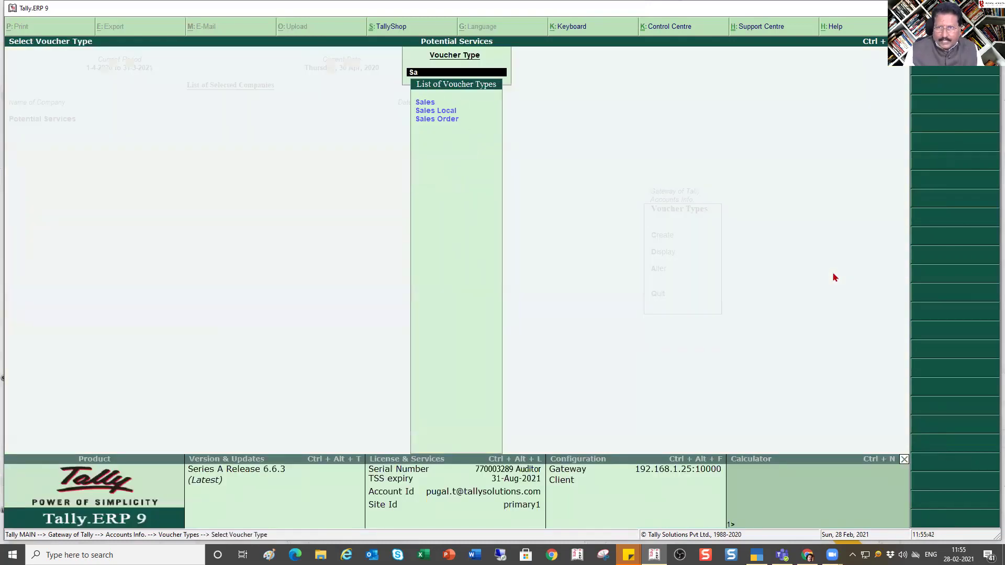
key(Down)
key(Return)
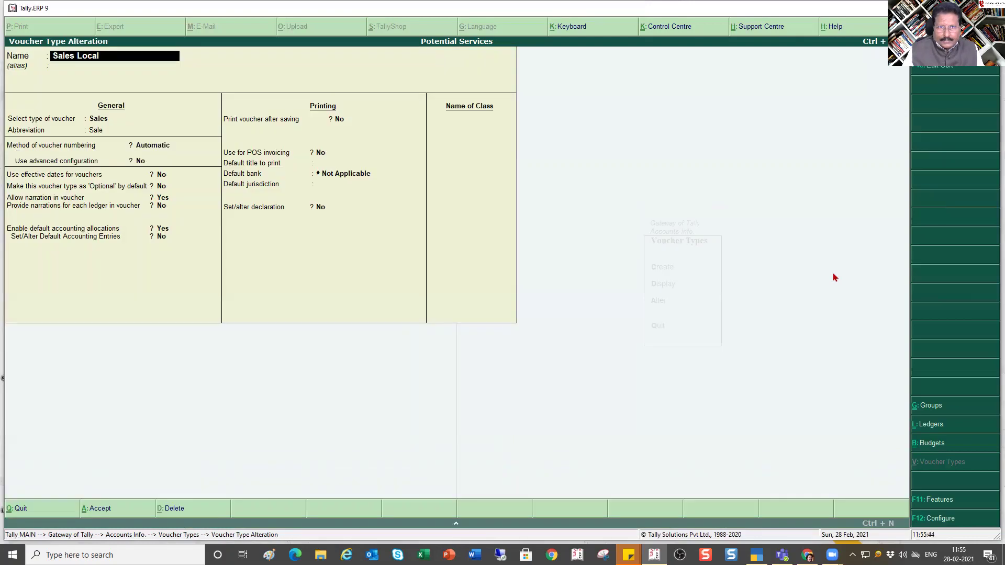
Review the Sales Local settings for voucher numbering, advanced configuration, effective dates, optional status and narrations
key(Return)
key(Return)
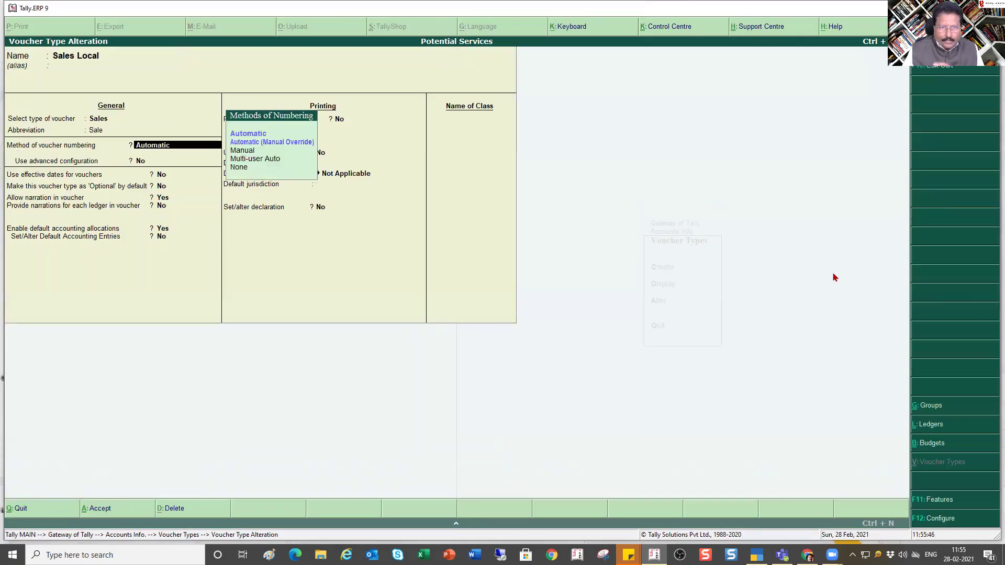
key(Return)
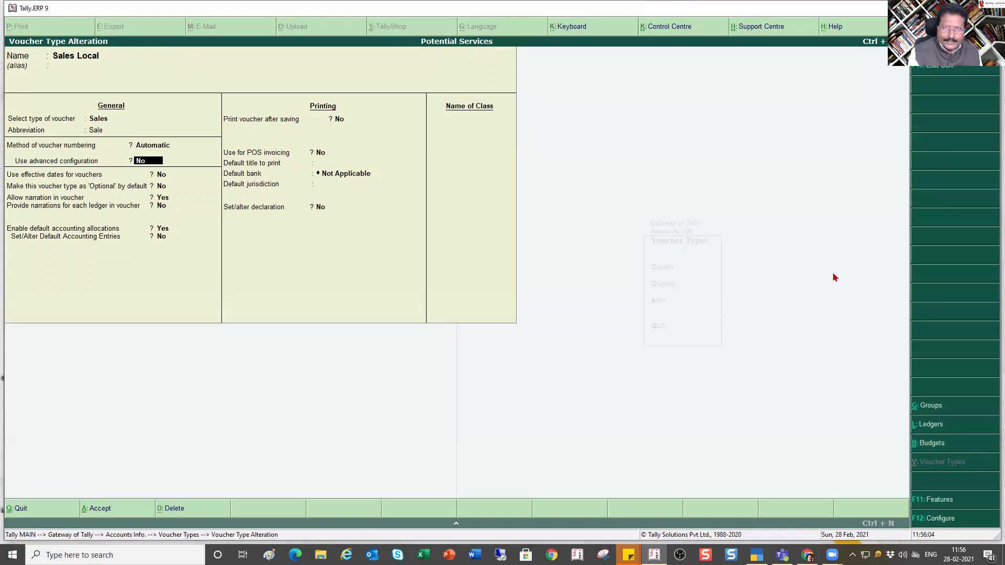
key(Return)
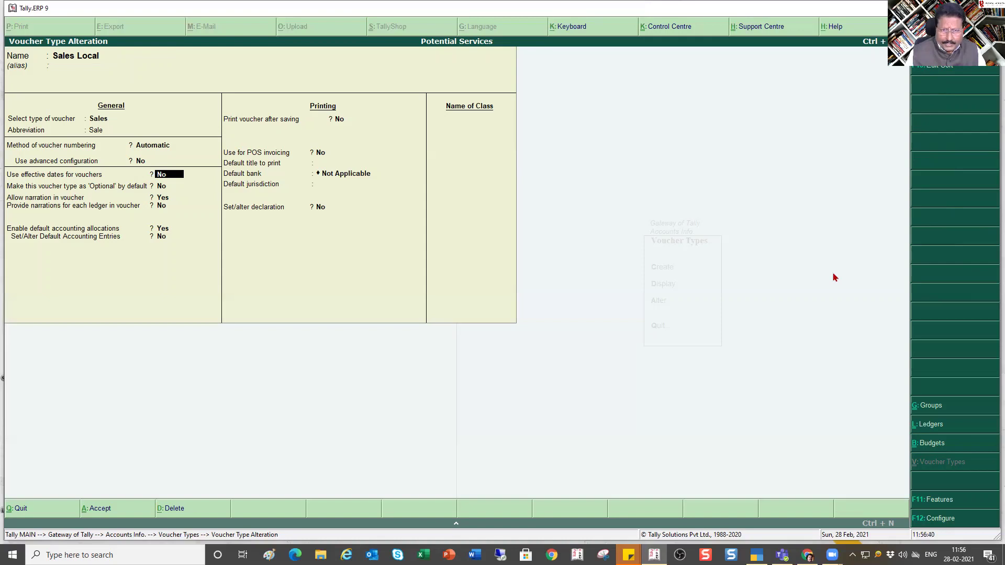
key(Return)
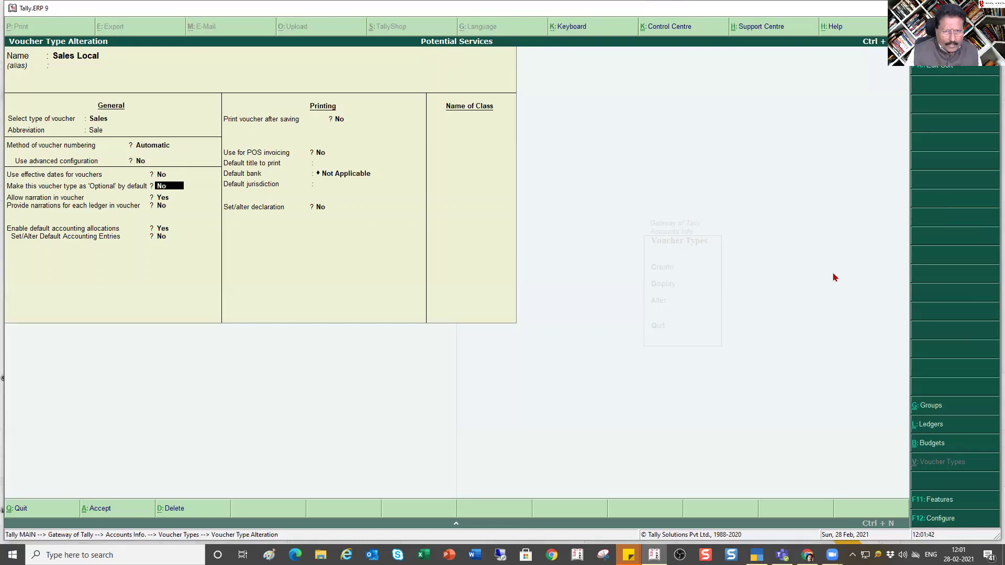
key(Return)
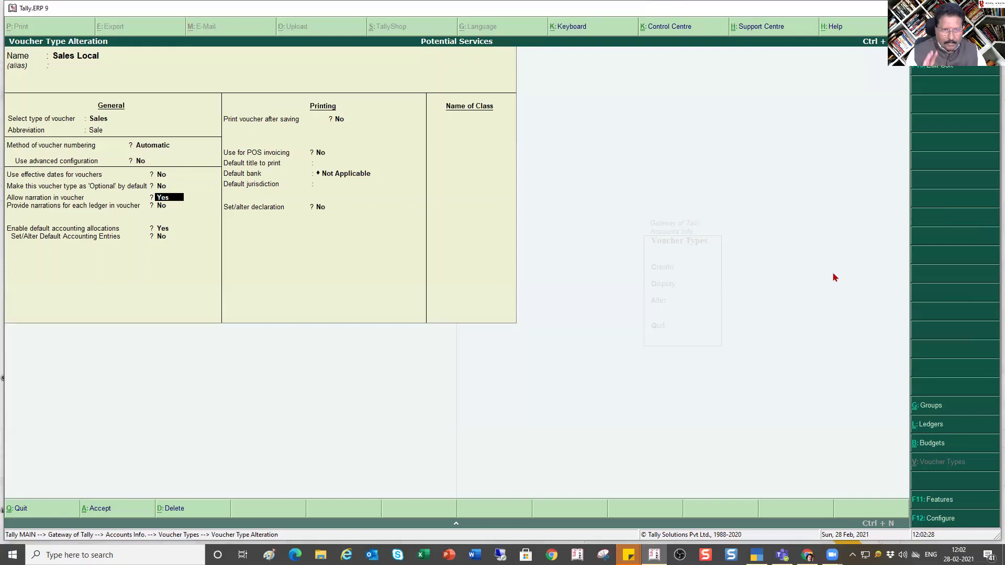
key(Return)
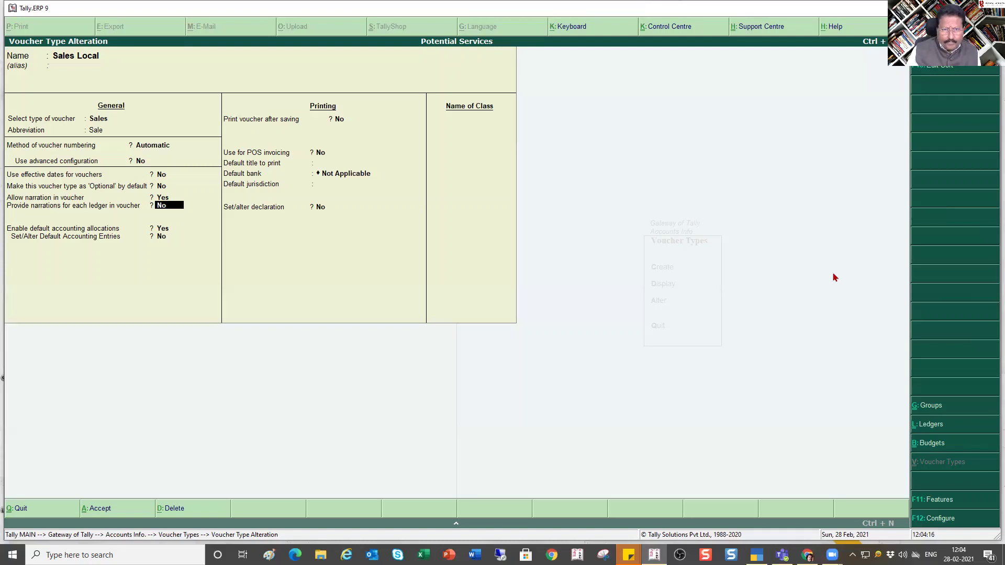
key(Return)
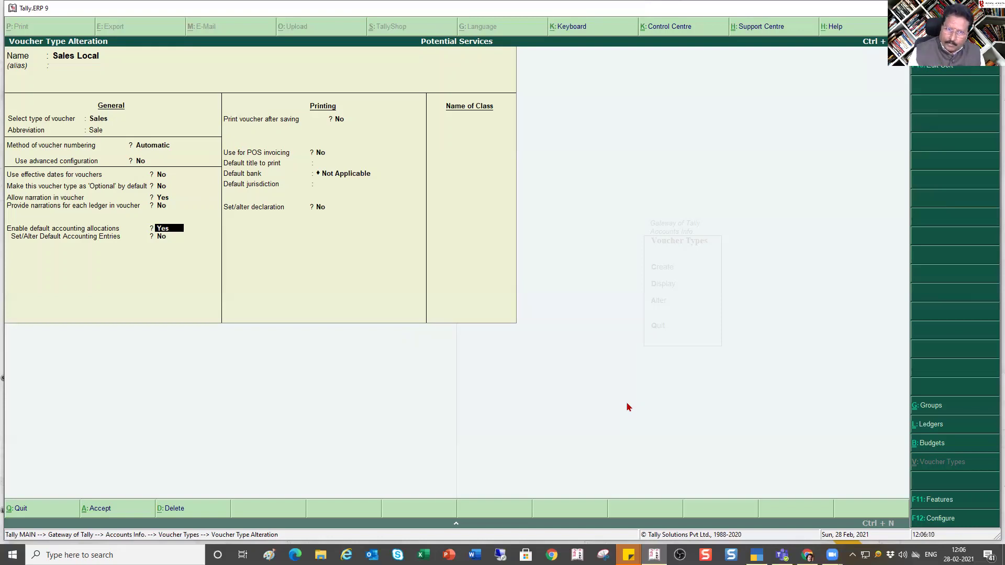
Keep default accounting allocations enabled, set Set/Alter Default Accounting Entries to Yes, and go through the Sales ledger allocation
key(Return)
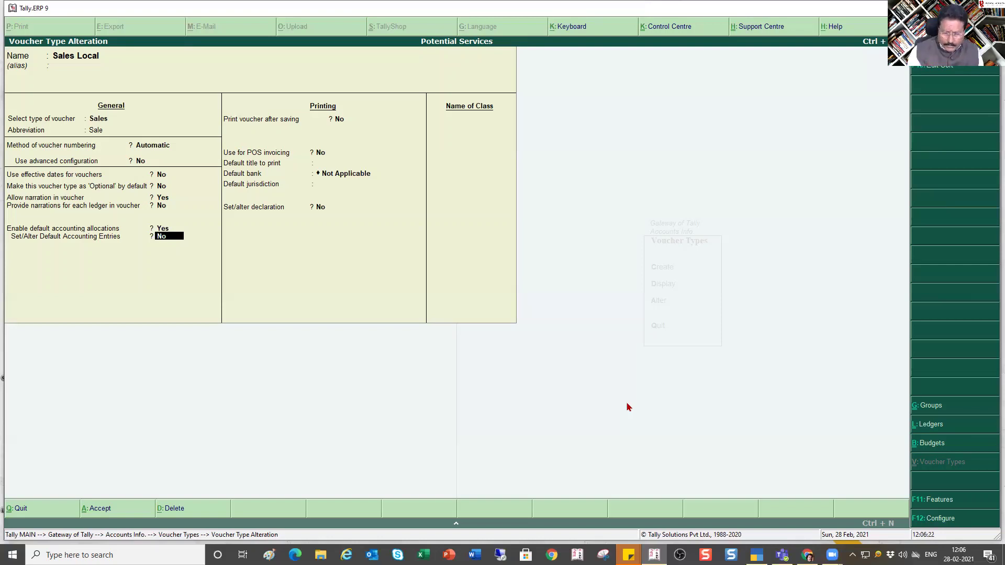
text(y)
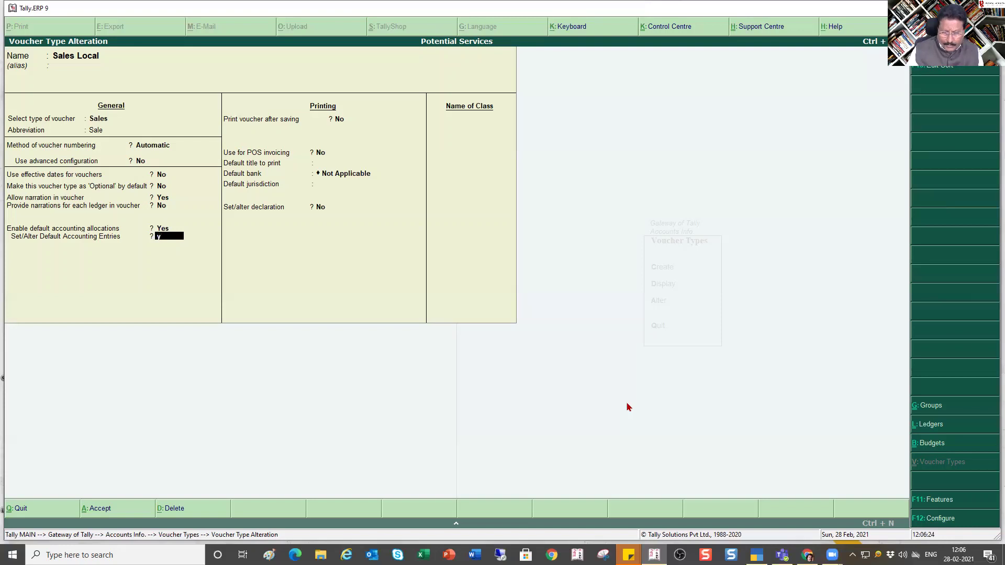
key(Return)
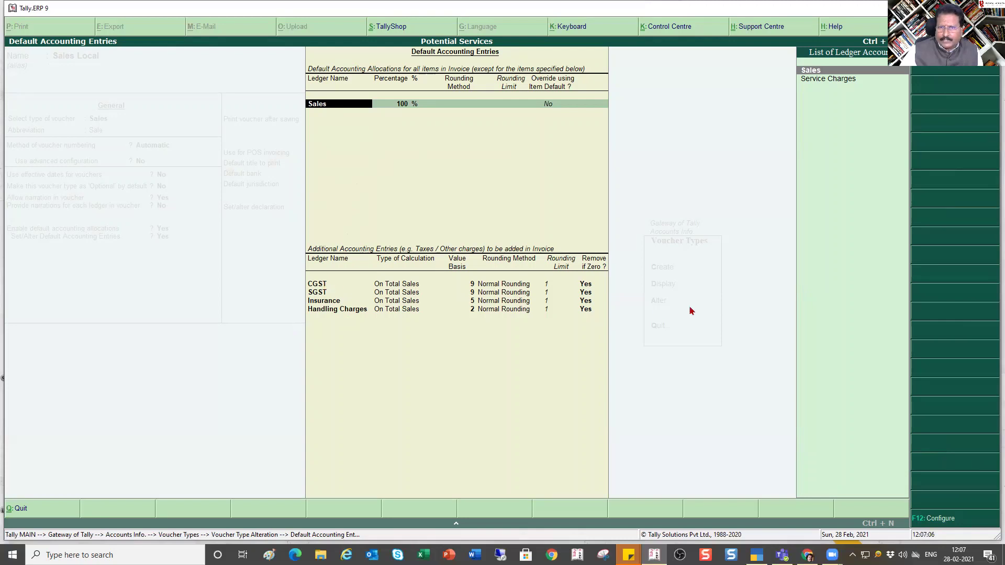
key(Return)
key(Return)
key(Return)
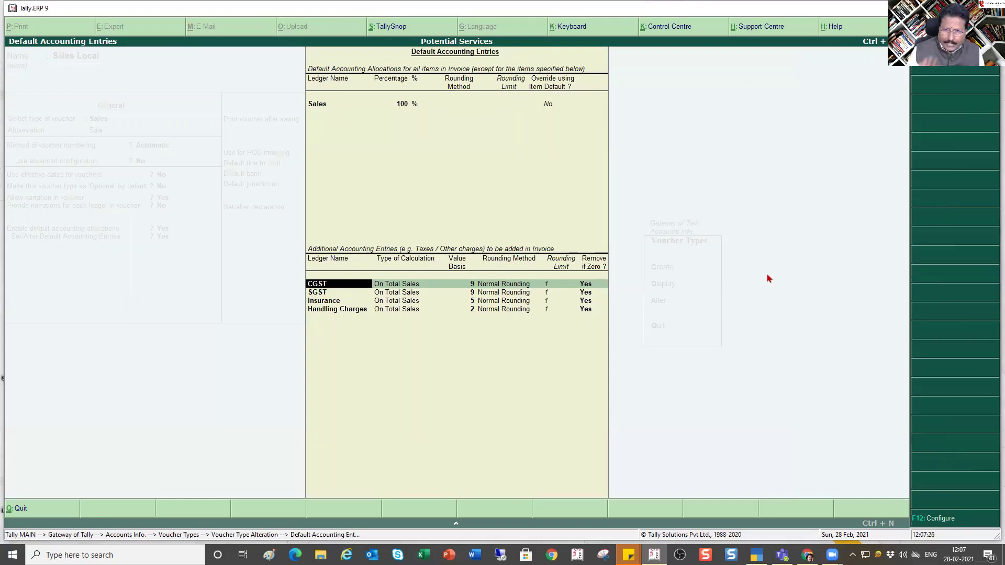
Examine the CGST entry's type of calculation, value basis, rounding method, rounding limit and remove-if-zero setting
key(Return)
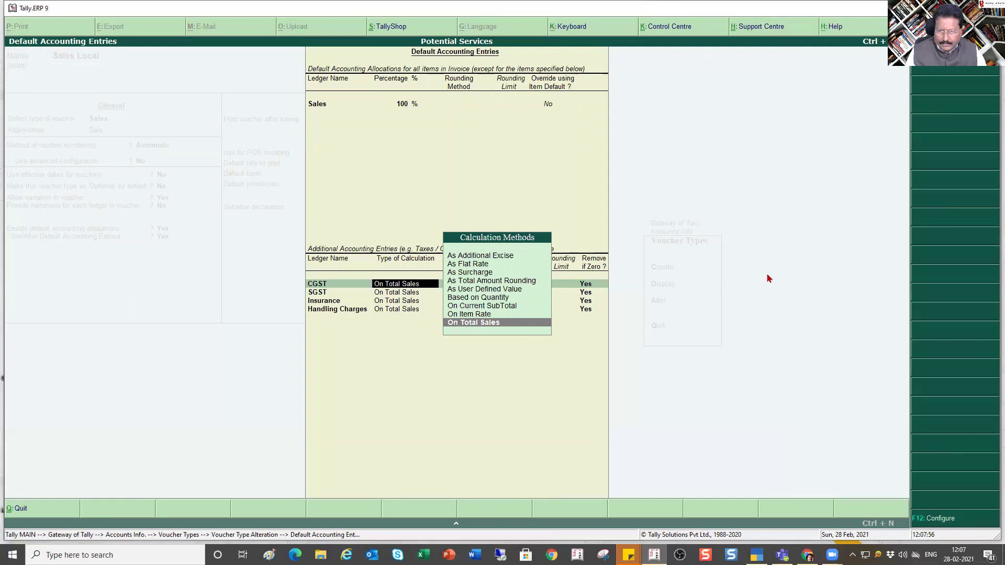
key(Return)
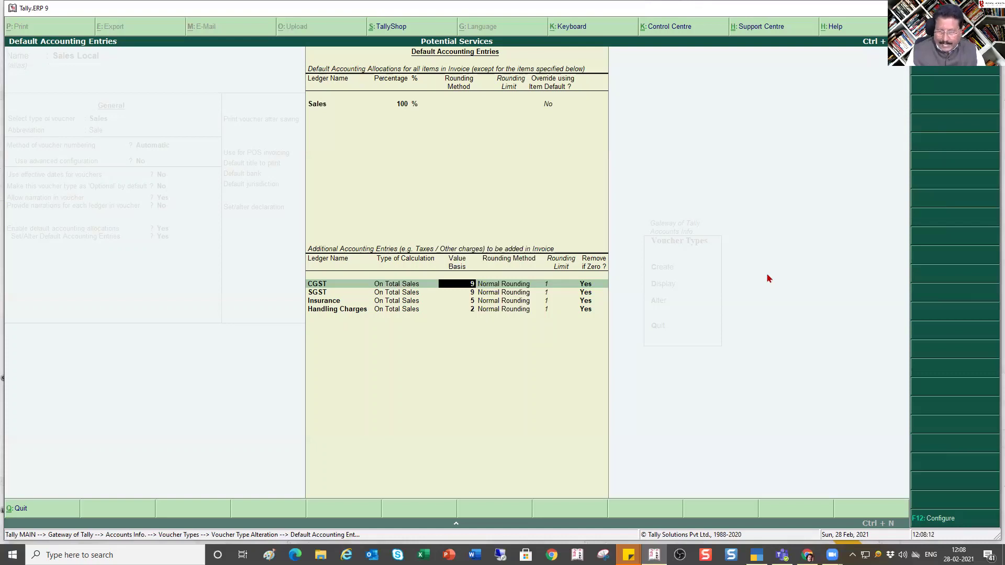
key(Return)
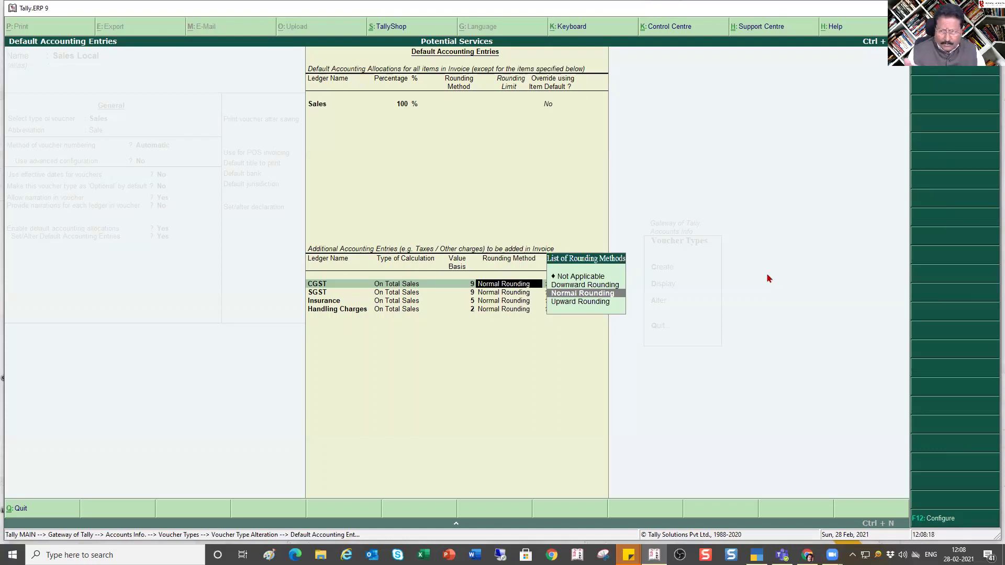
key(Return)
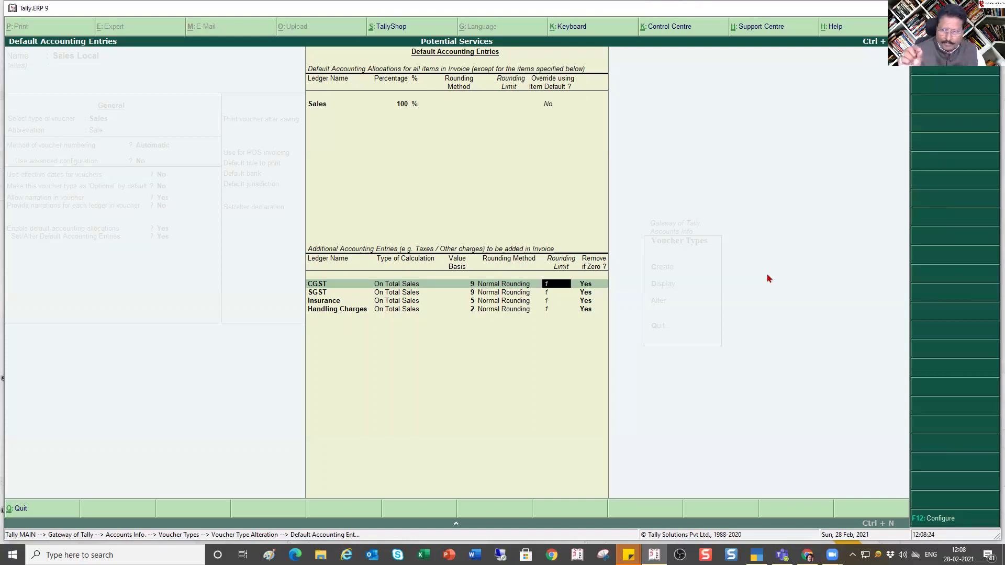
key(Return)
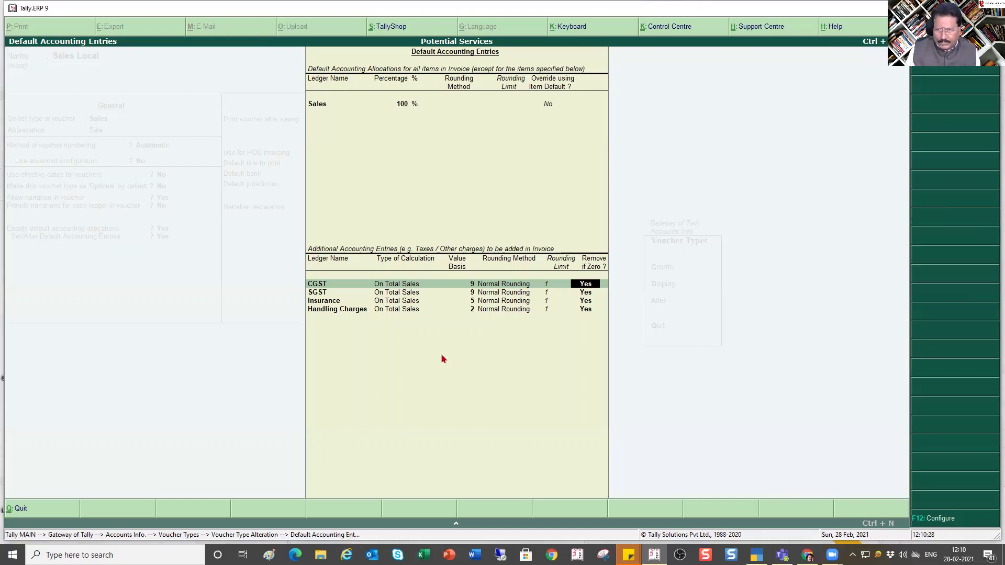
key(Return)
Examine the SGST and Insurance entries' calculation type, value basis and rounding settings, ending at the Handling Charges entry
key(Return)
key(Return)
key(Return)
key(Return)
key(Return)
key(Return)
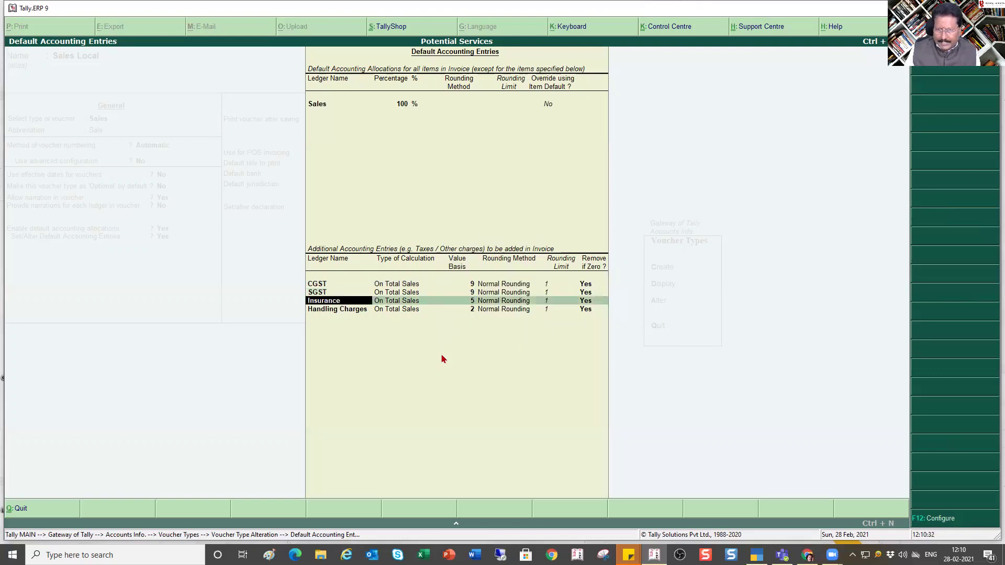
key(Return)
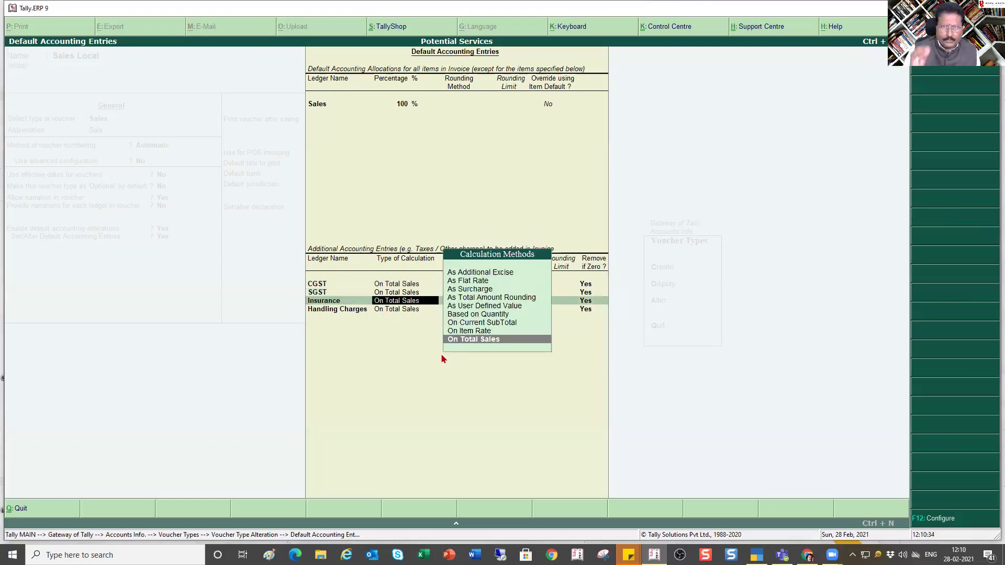
key(Return)
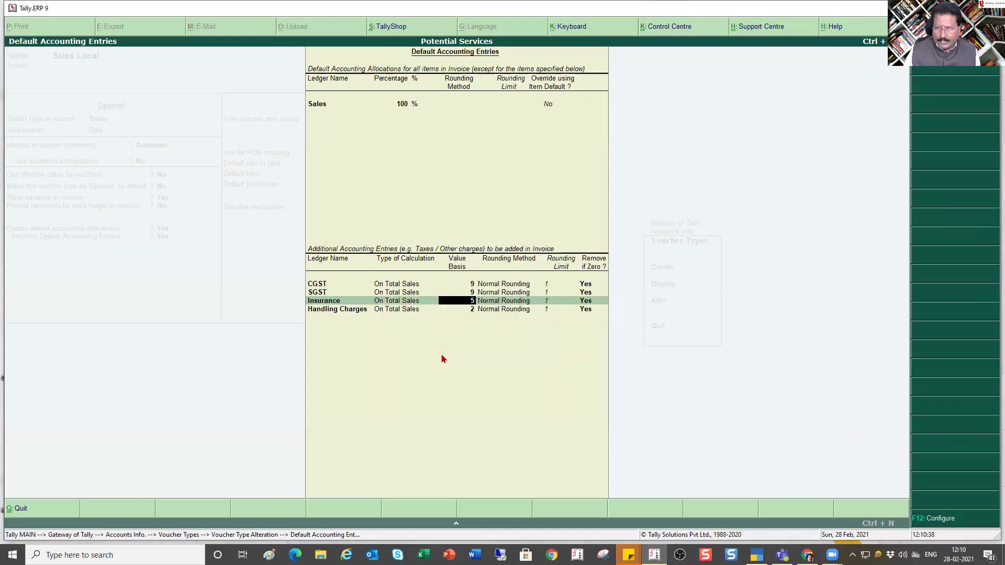
key(Return)
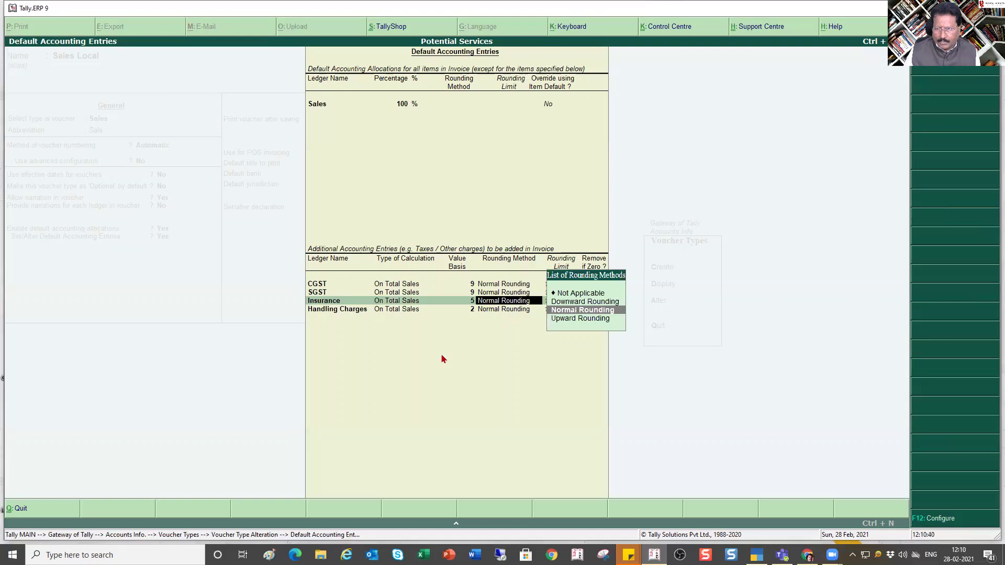
key(Return)
key(Return)
key(Return)
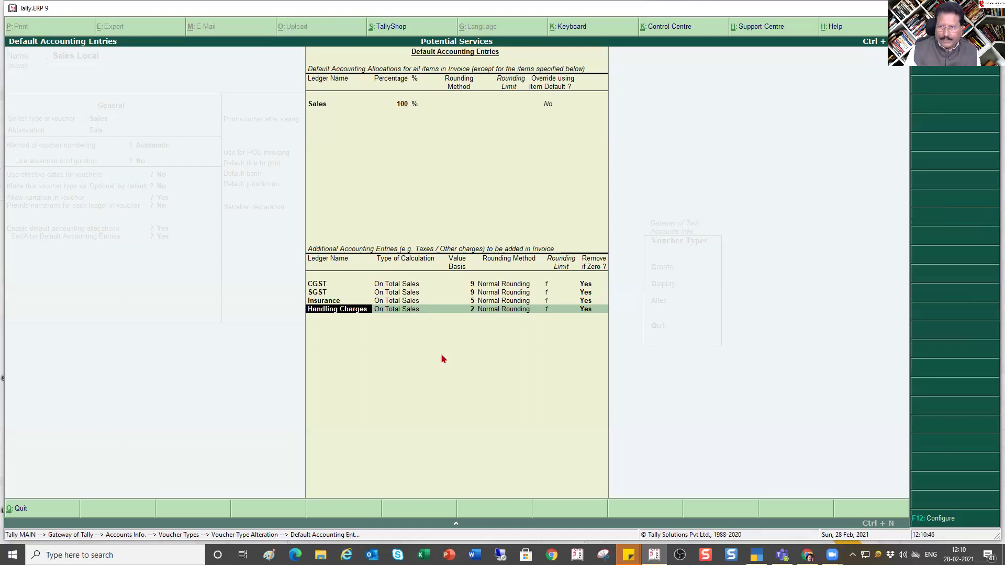
Examine the Handling Charges entry's calculation type, value basis and rounding settings, and finish the Sales Local default accounting entries
key(Return)
key(Return)
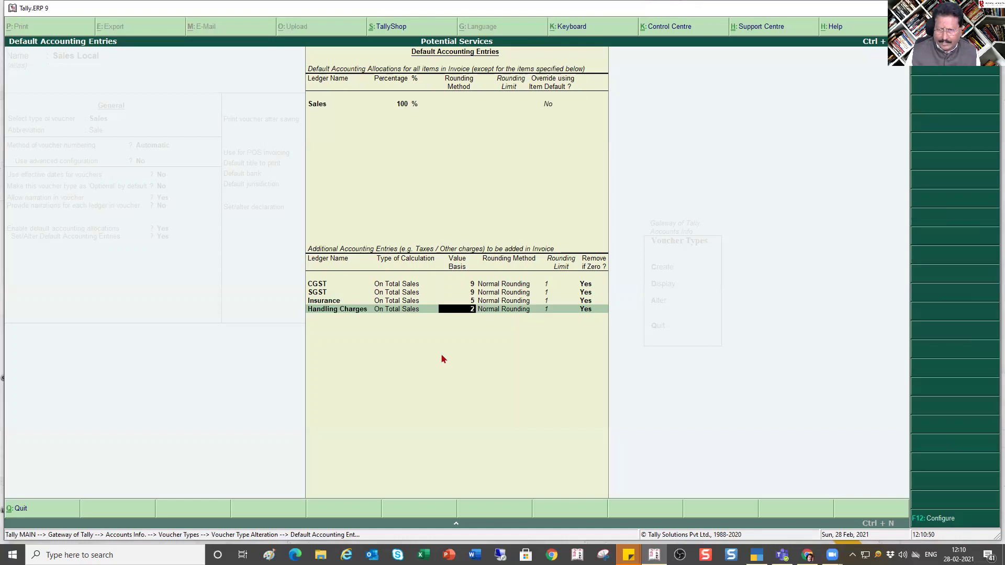
key(Return)
key(Return)
key(Return)
key(Return)
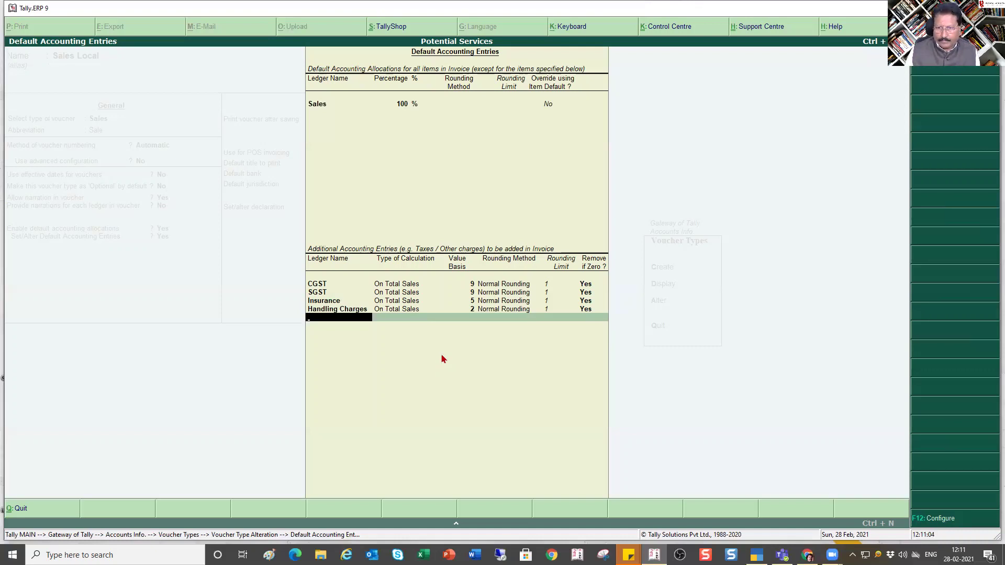
key(Return)
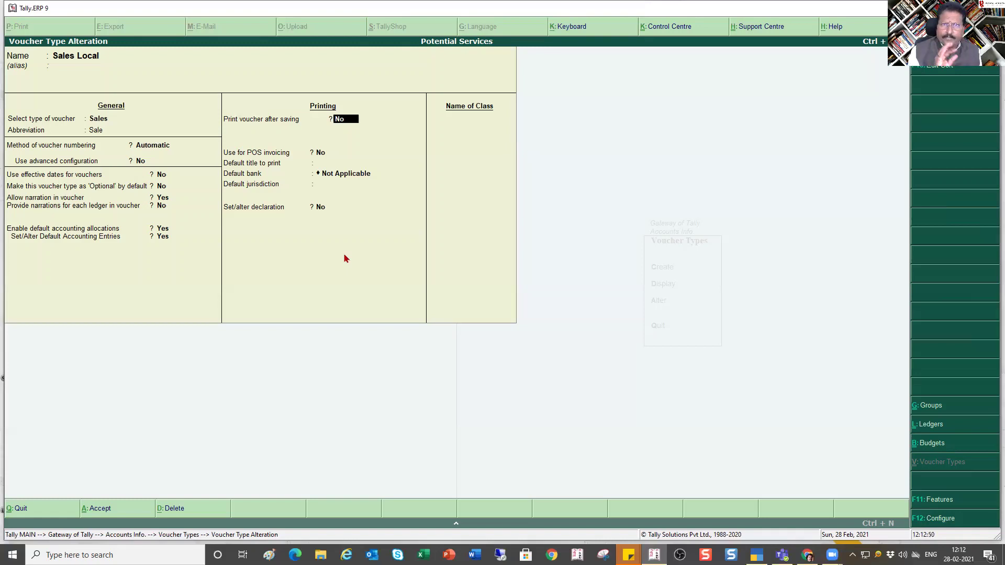
Save the Sales Local voucher type and return to the Gateway of Tally
key(ctrl+a)
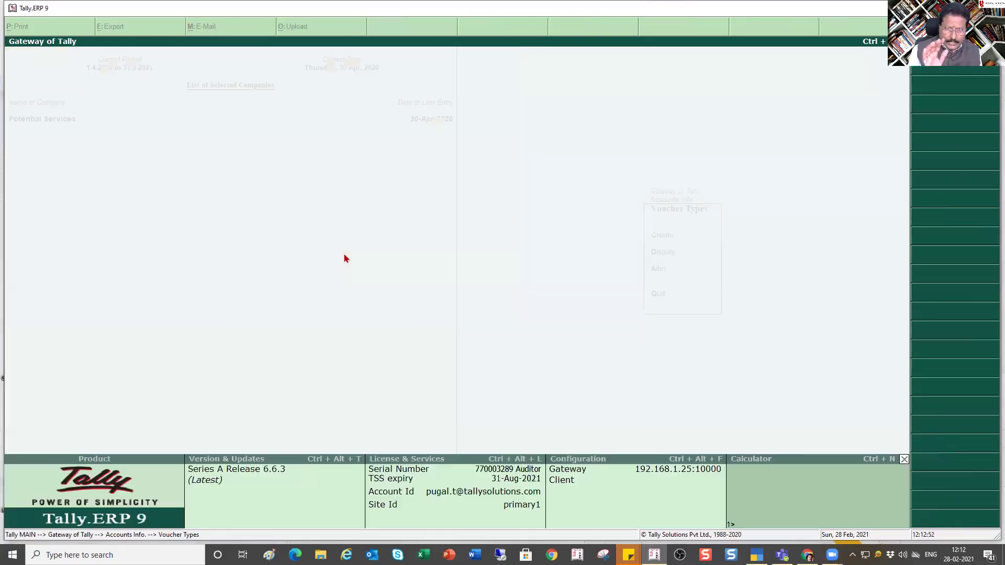
key(Escape)
key(Escape)
key(Escape)
key(Escape)
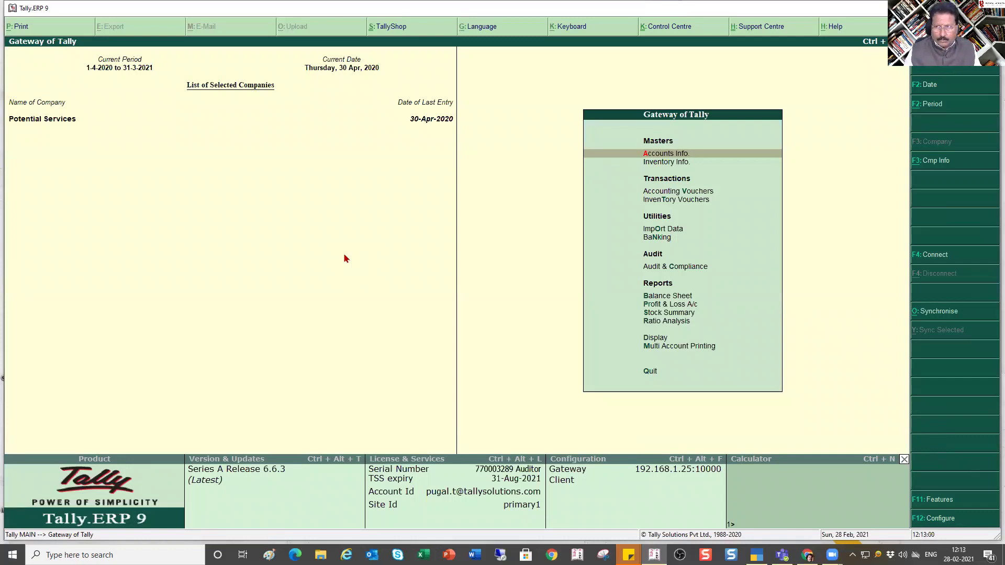
Start a Sales Local voucher for party Aadvay Enterprises with Sales as the sales ledger
key(v)
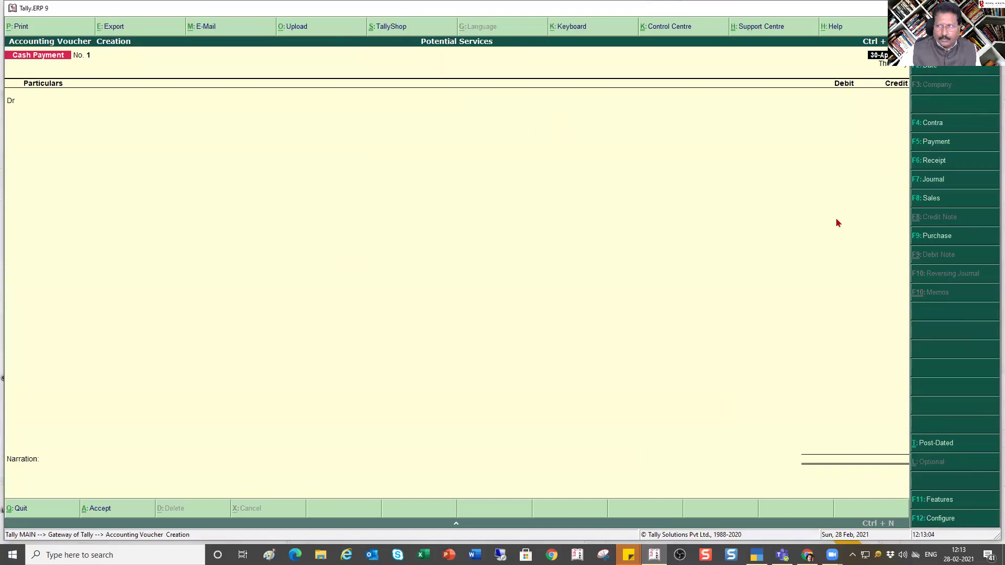
click(933, 200)
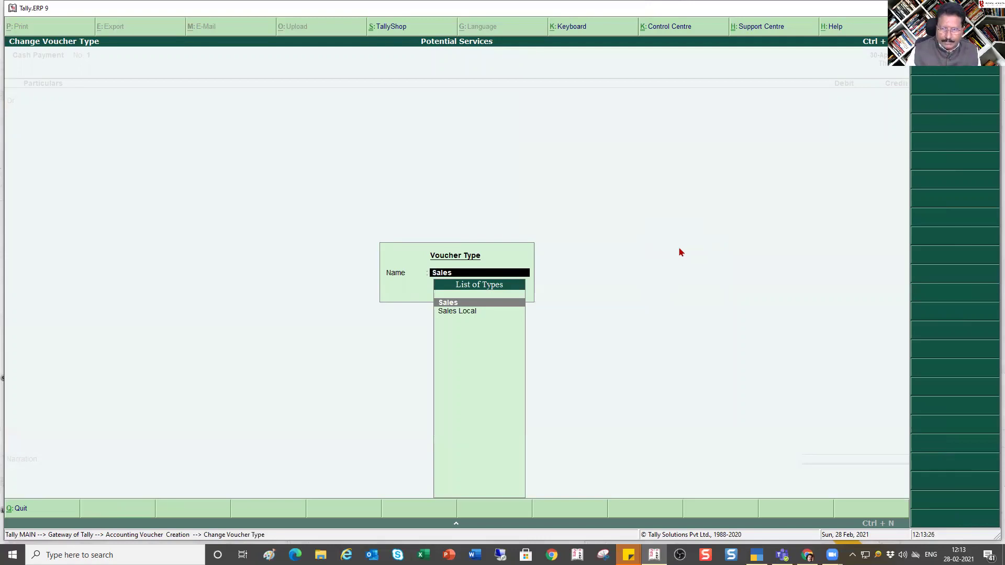
key(Down)
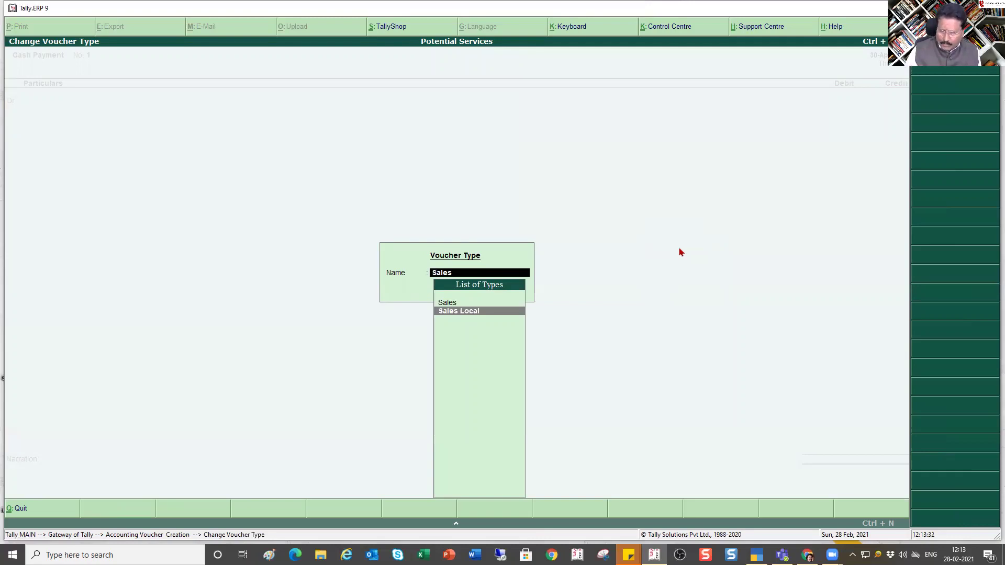
key(Return)
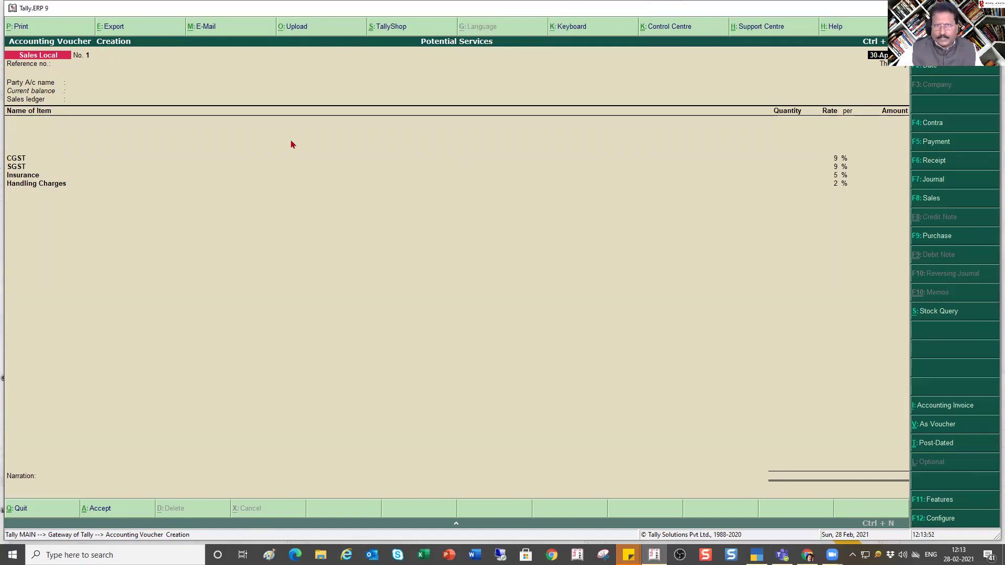
click(90, 82)
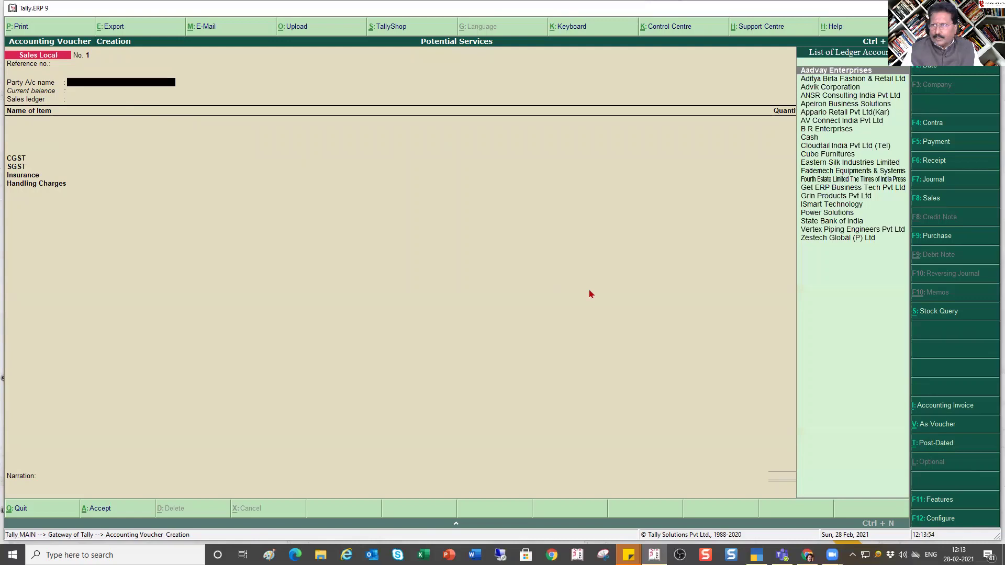
key(Return)
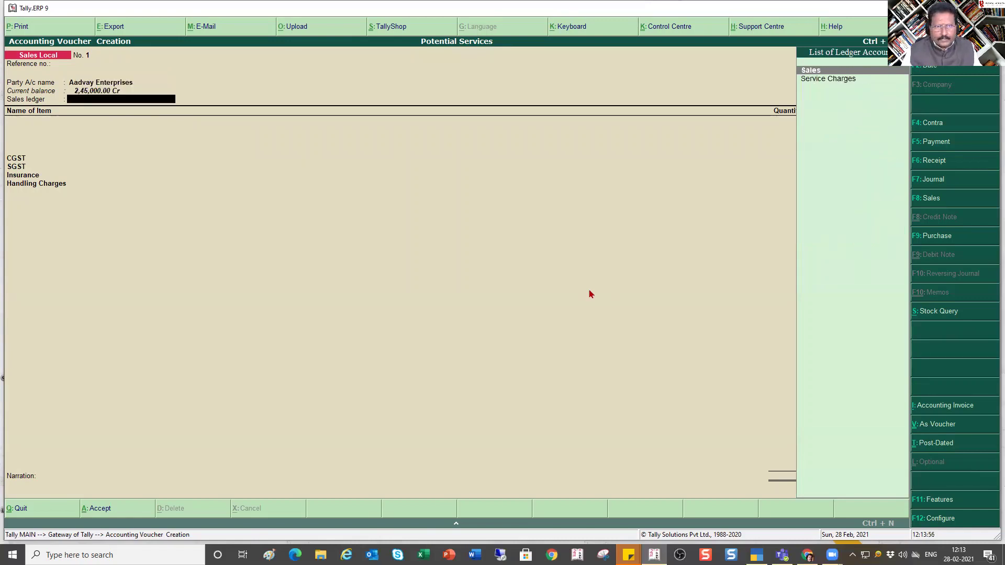
key(Return)
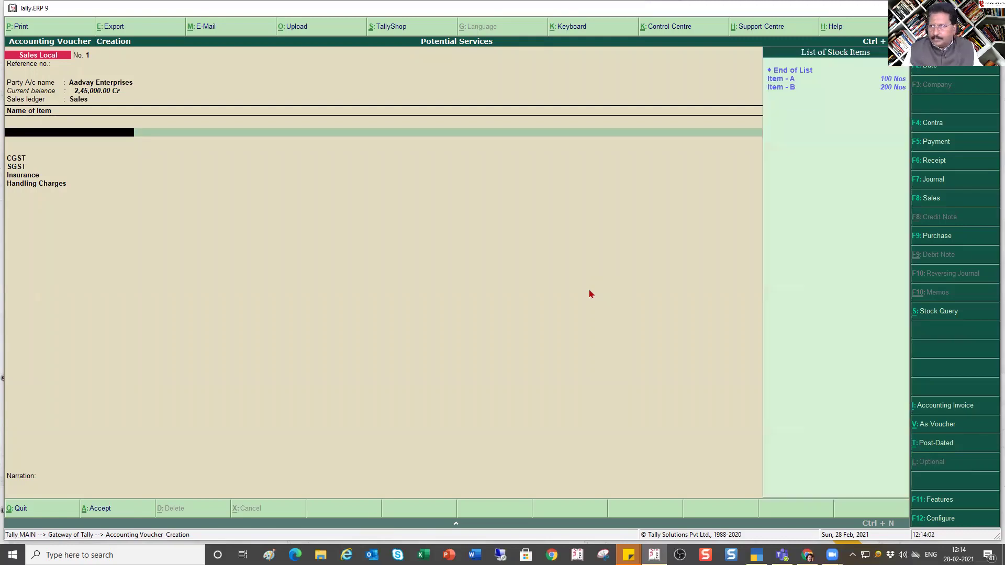
Add Item - B with a quantity of 10 Nos at a rate of 1000, and abandon the voucher unsaved
key(Down)
key(Down)
key(Return)
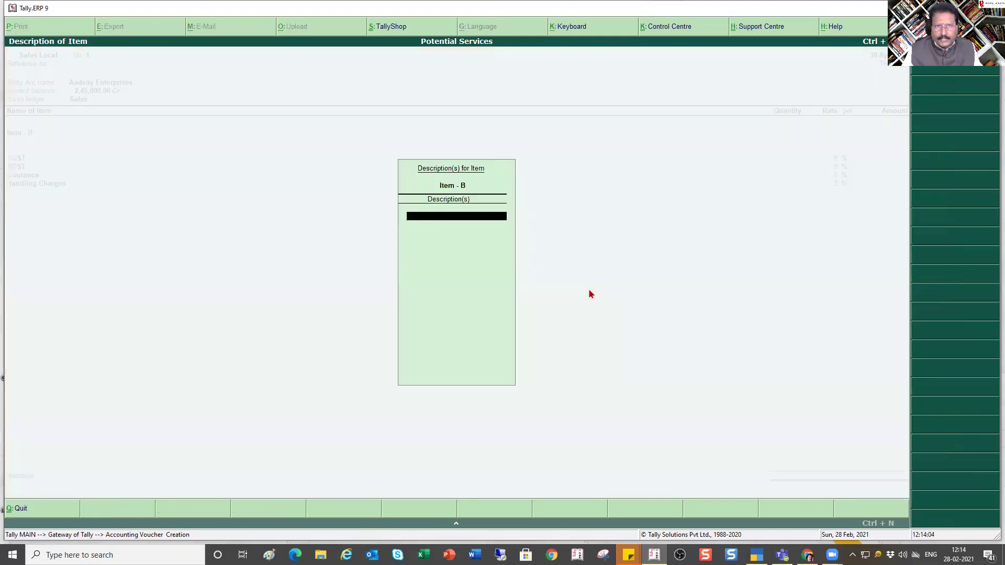
key(Return)
text(10)
key(Return)
text(1000)
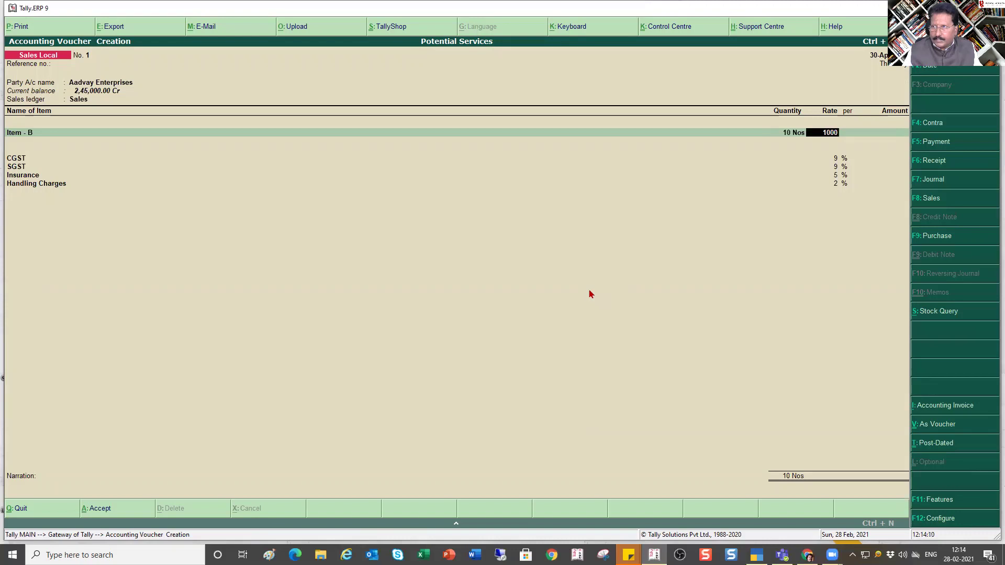
key(Return)
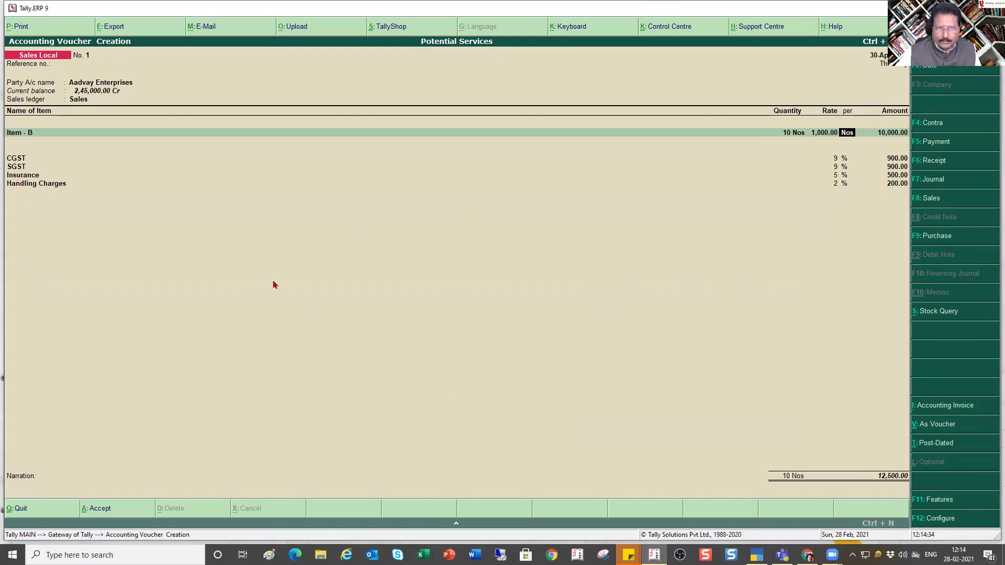
key(Escape)
key(y)
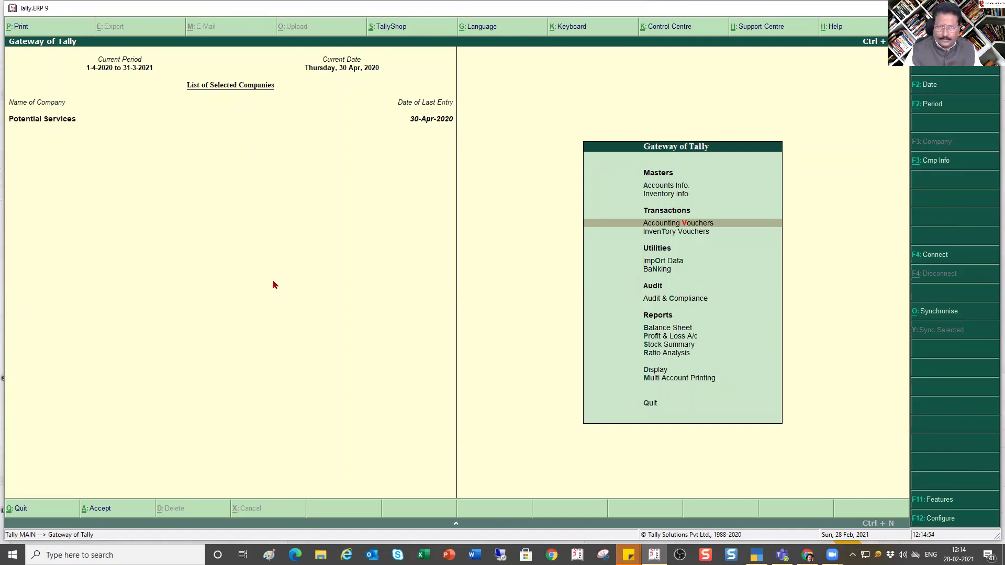
Open the Bank Payment voucher type for alteration from the inventory masters
key(Up)
key(Up)
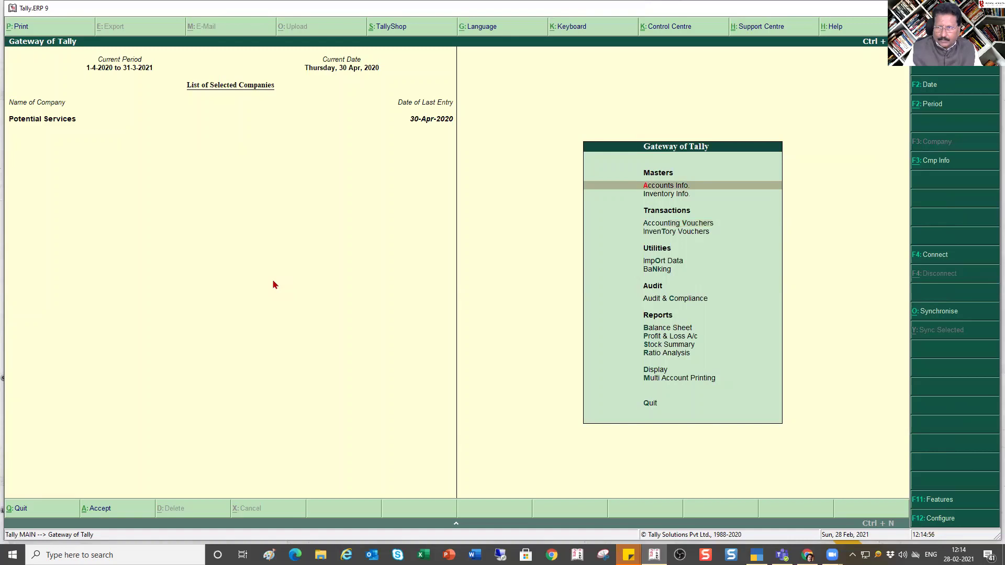
key(Down)
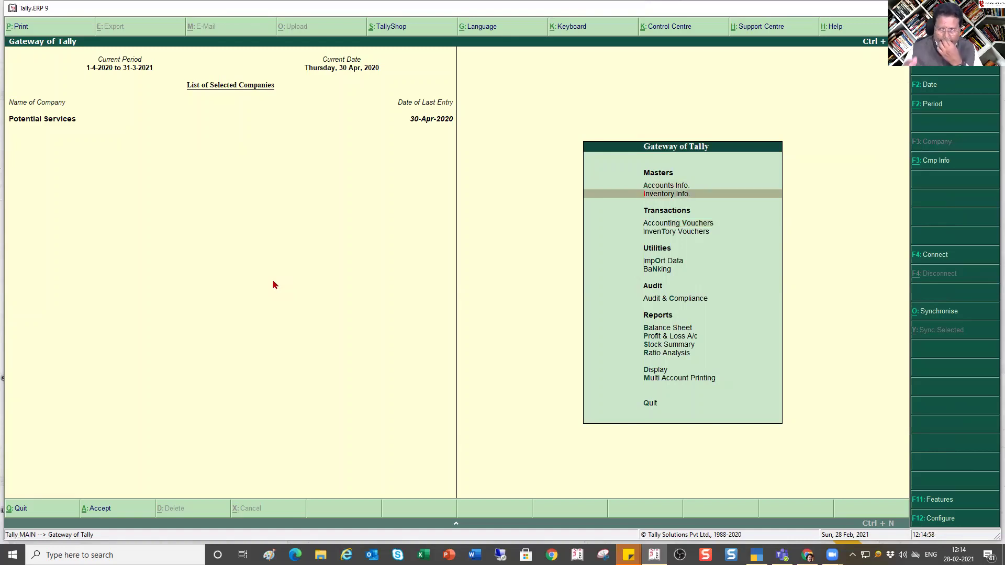
key(Return)
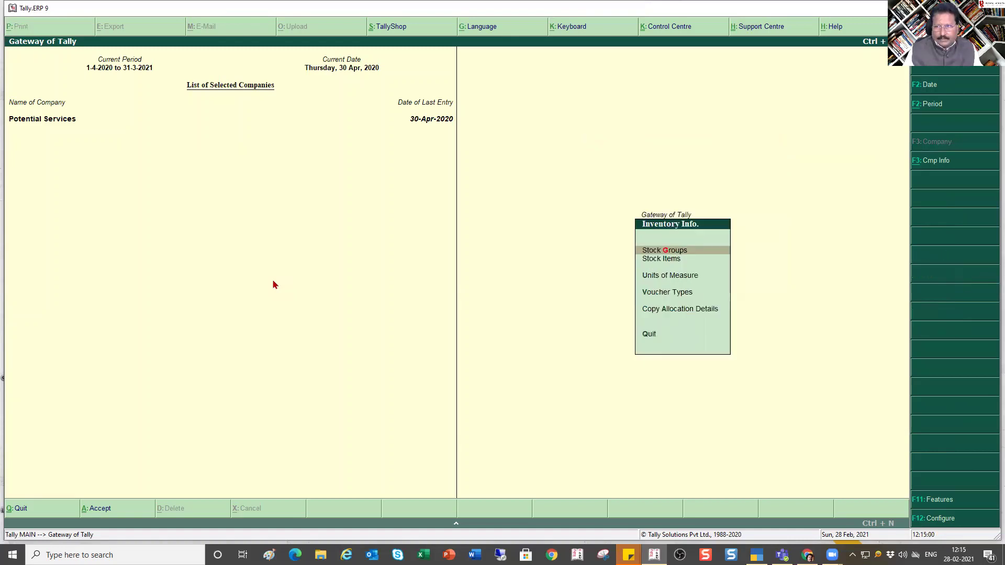
key(Down)
key(Down)
key(Down)
key(Return)
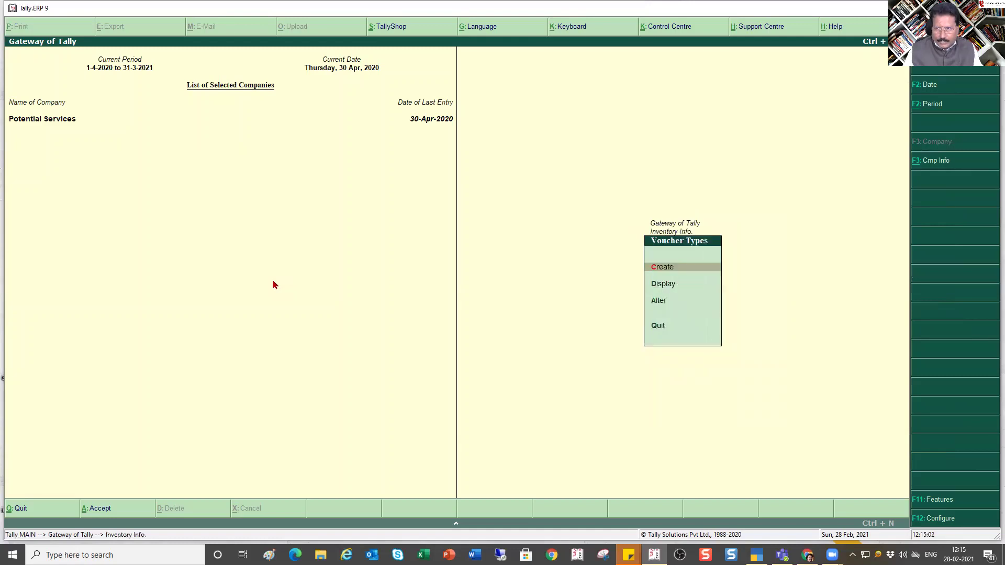
key(Down)
key(Down)
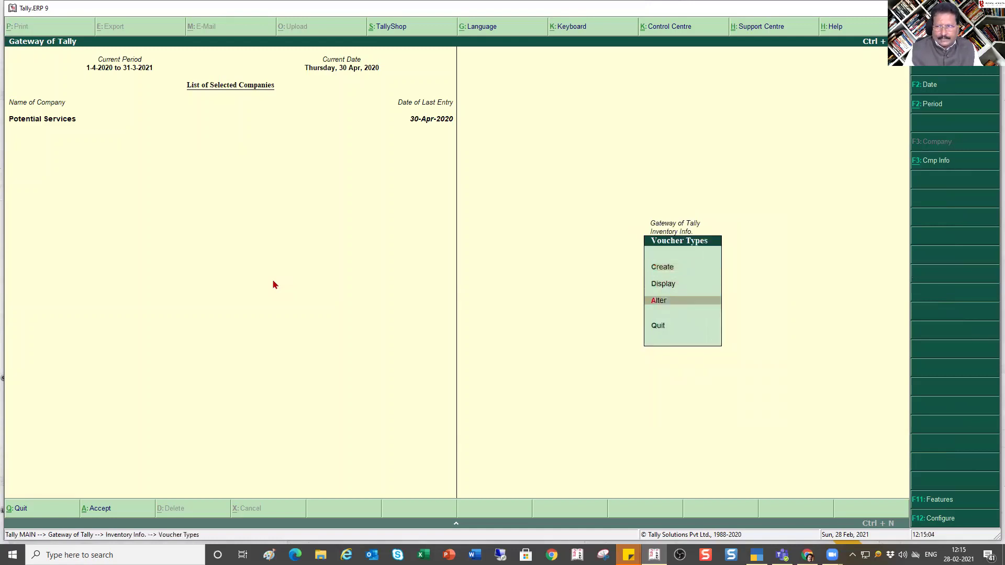
key(Return)
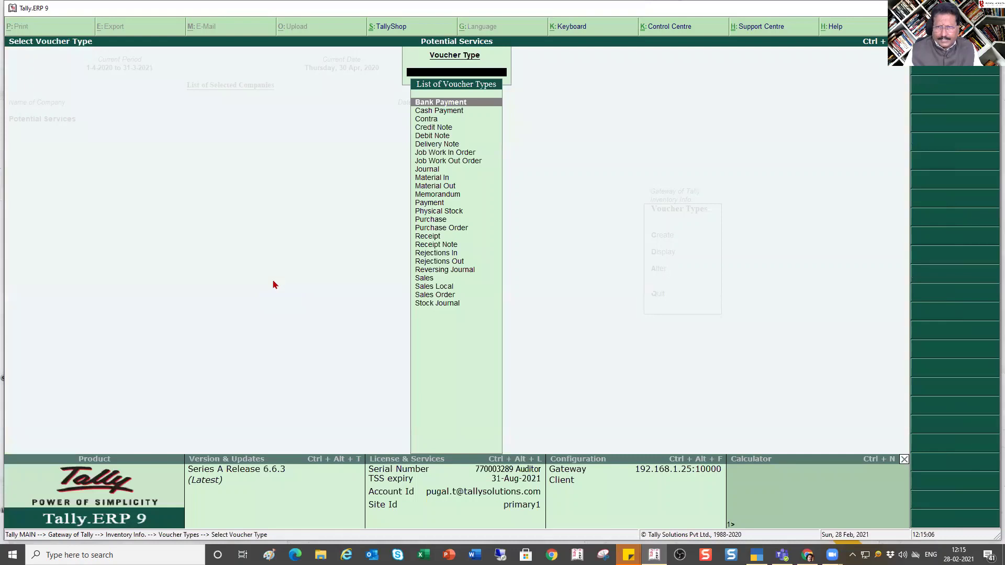
key(Down)
key(Up)
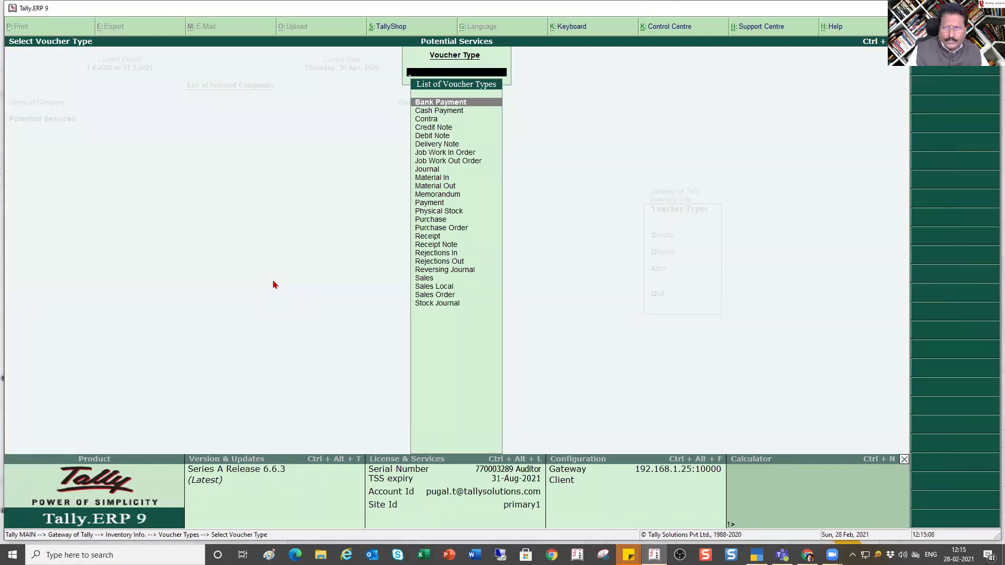
key(Return)
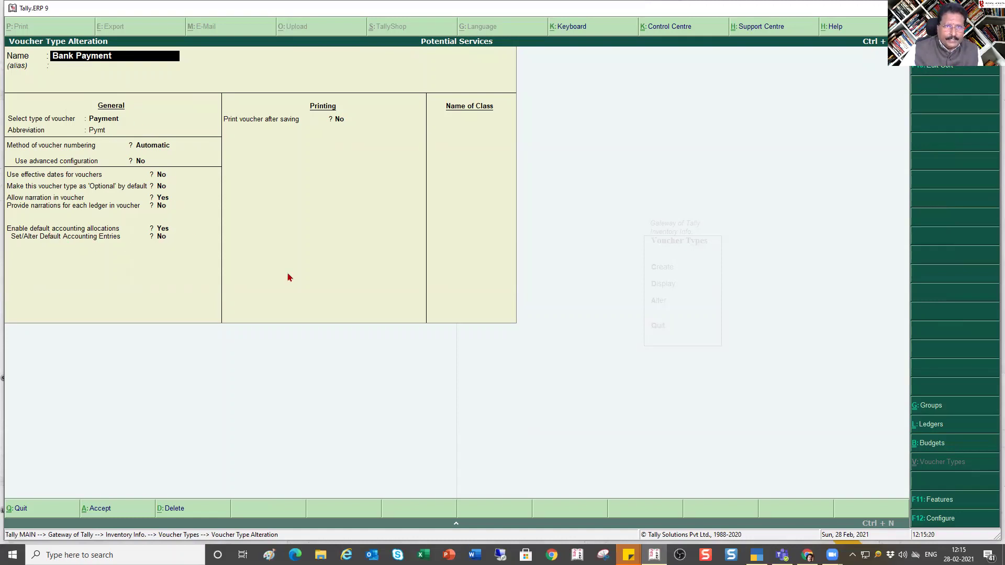
Set Set/Alter Default Accounting Entries to Yes for Bank Payment, keep State Bank of India as its ledger, and save the voucher type
click(162, 238)
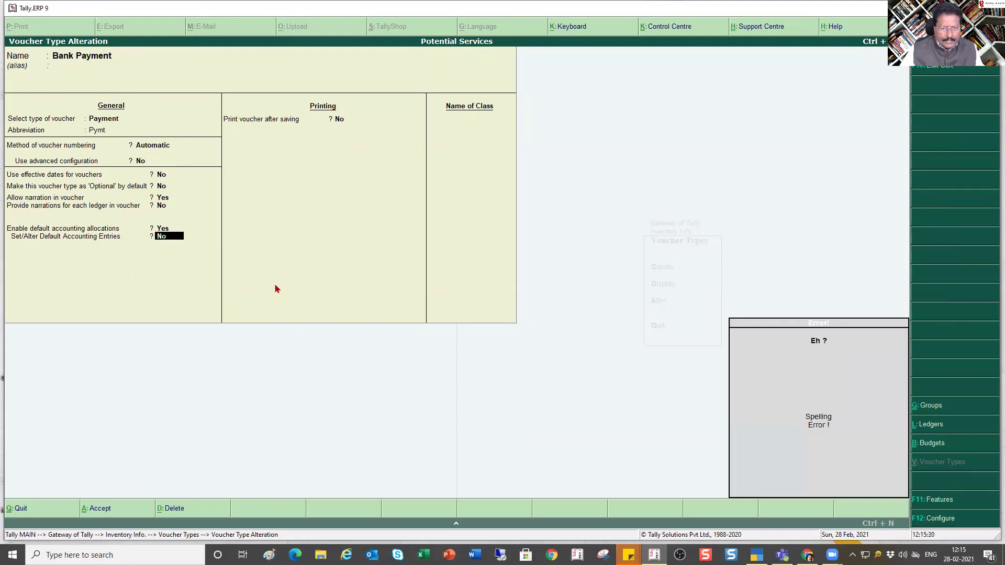
text(y)
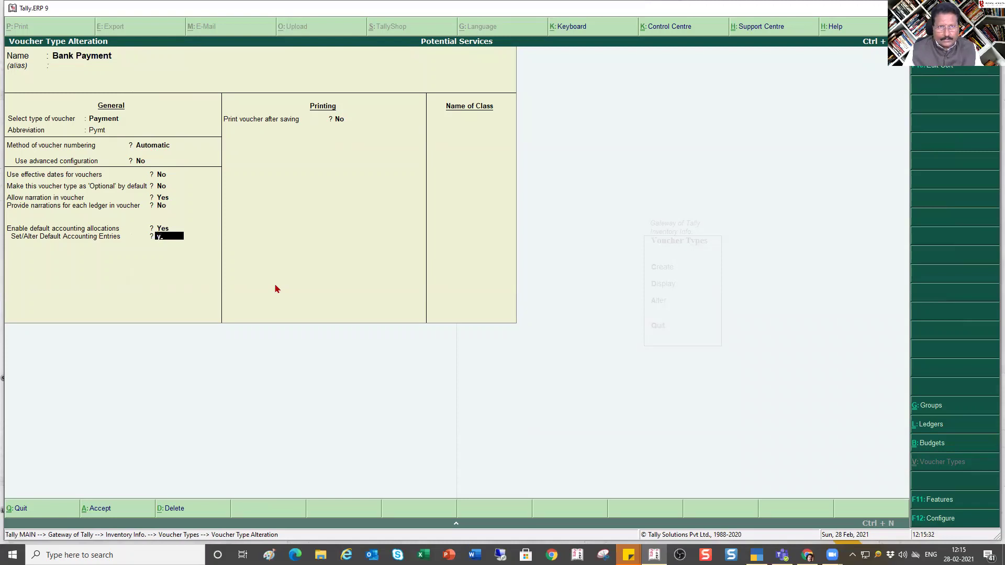
key(Return)
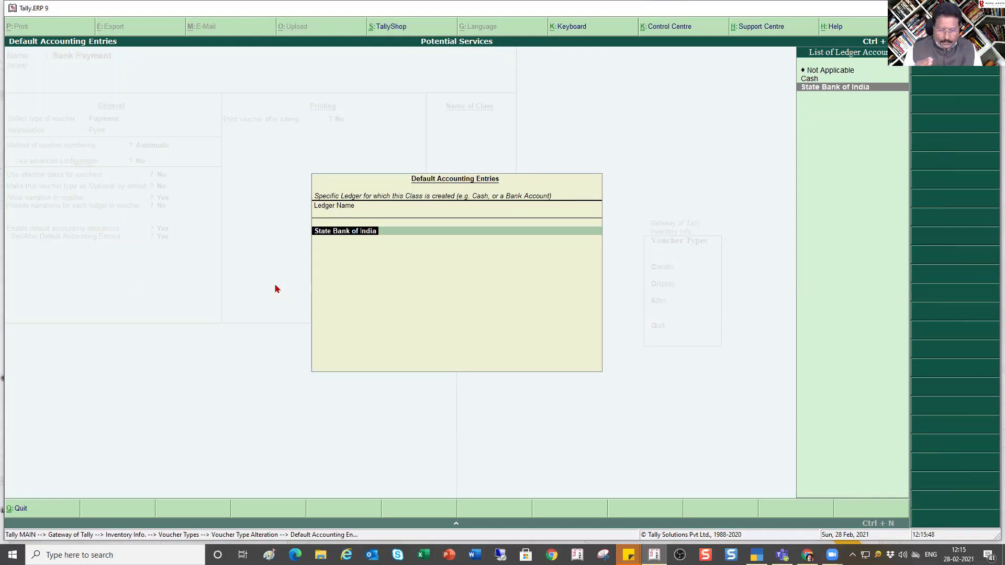
key(Return)
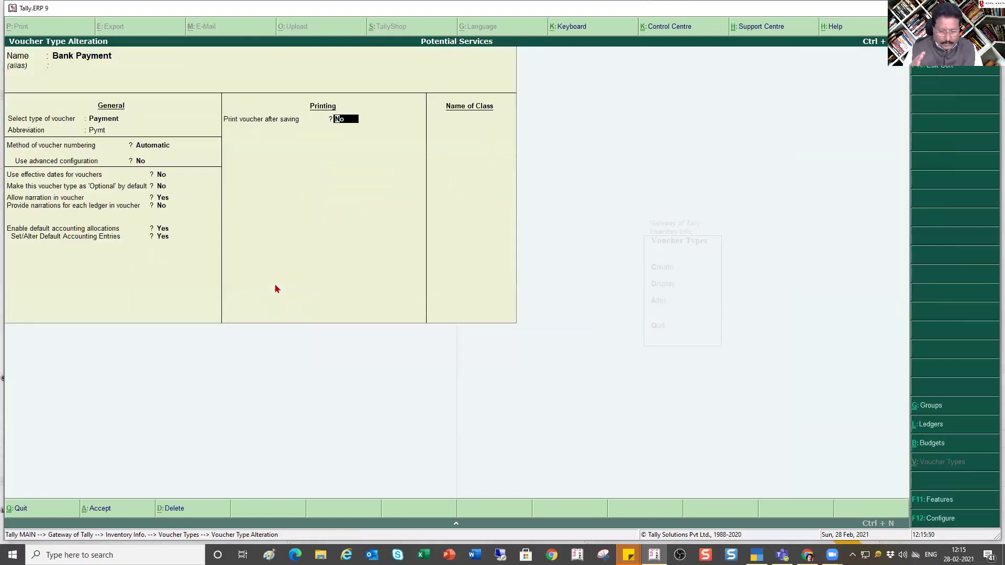
key(ctrl+a)
key(Escape)
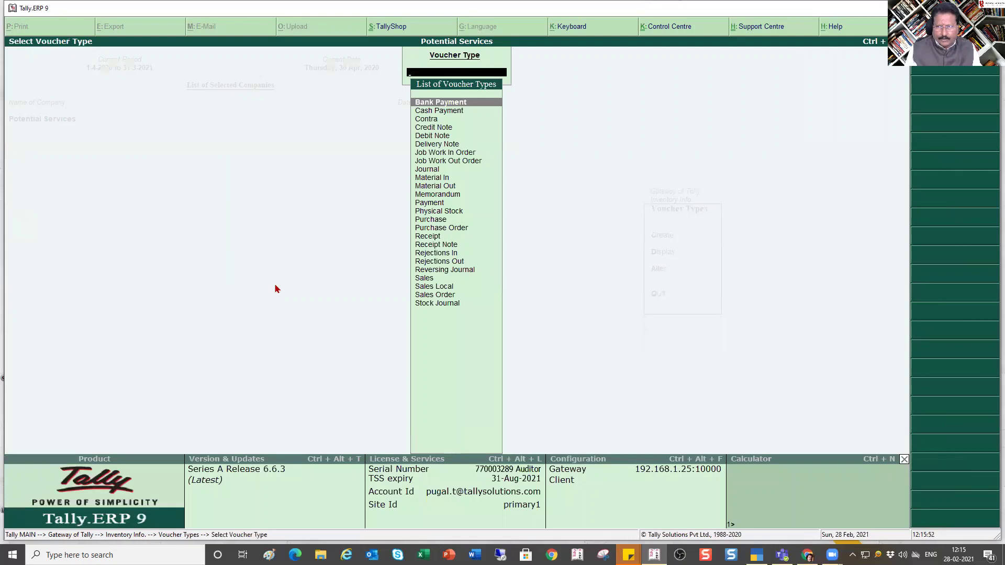
key(Escape)
key(Escape)
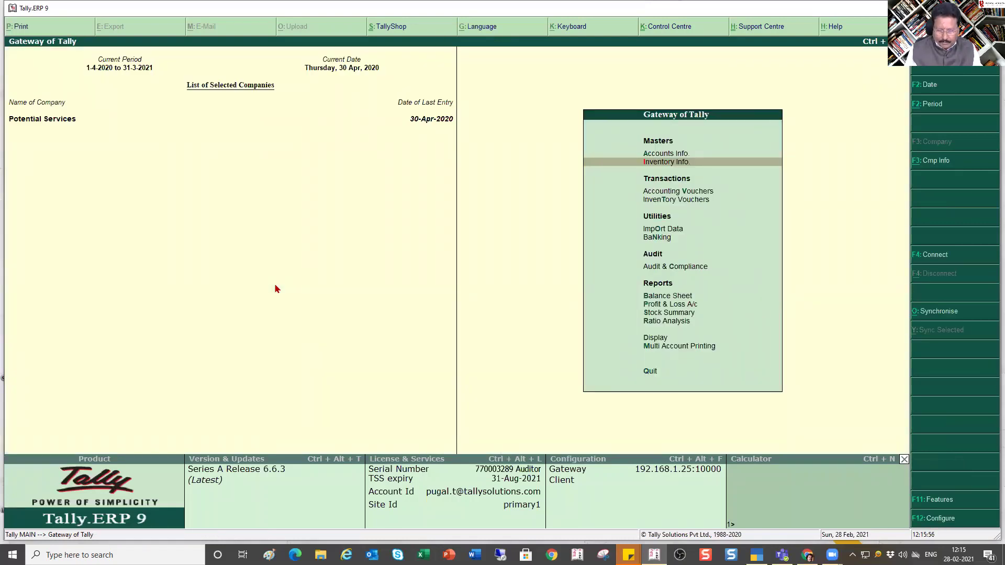
Start a Bank Payment accounting voucher, keep its date, and go to the first particulars line
key(v)
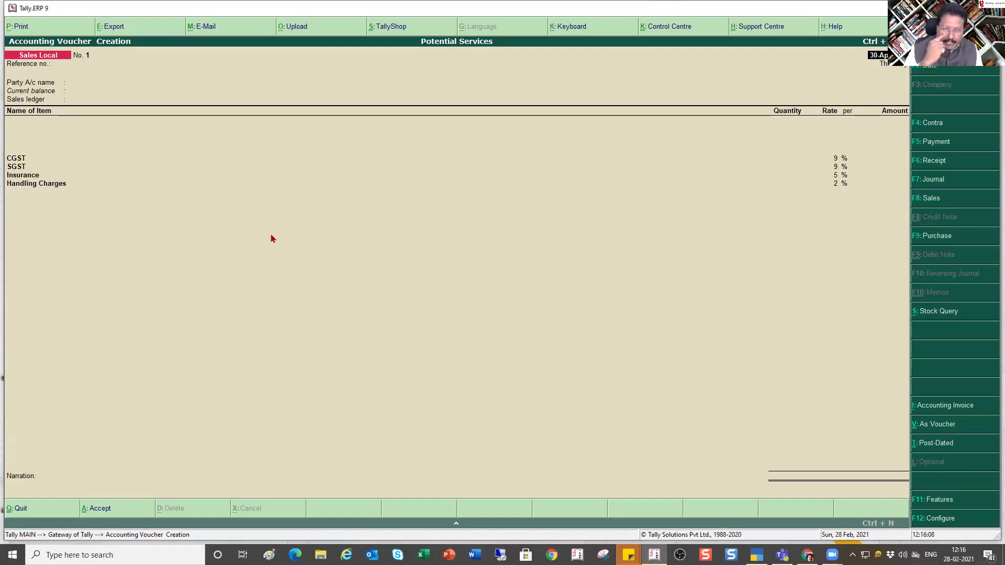
key(F5)
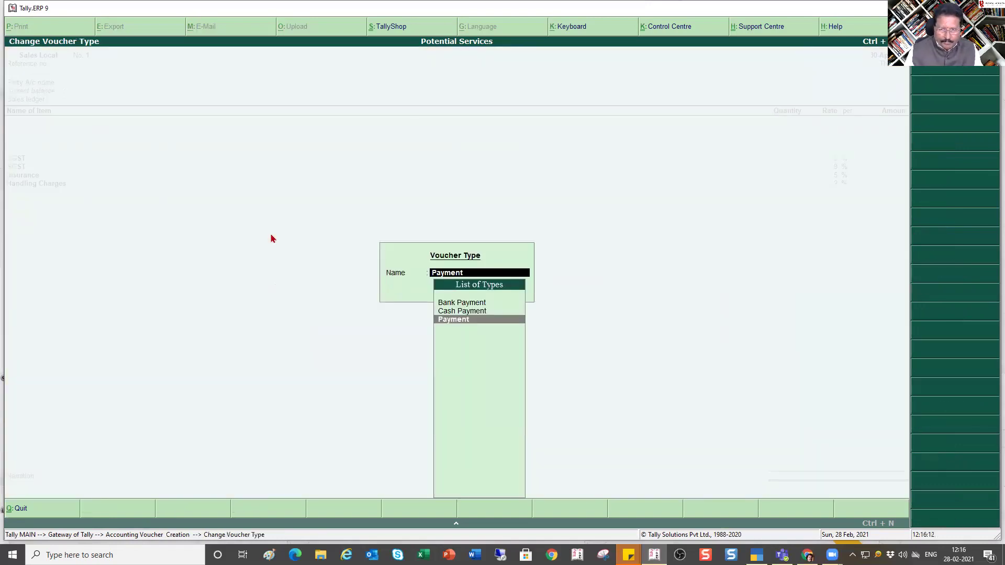
key(Up)
key(Down)
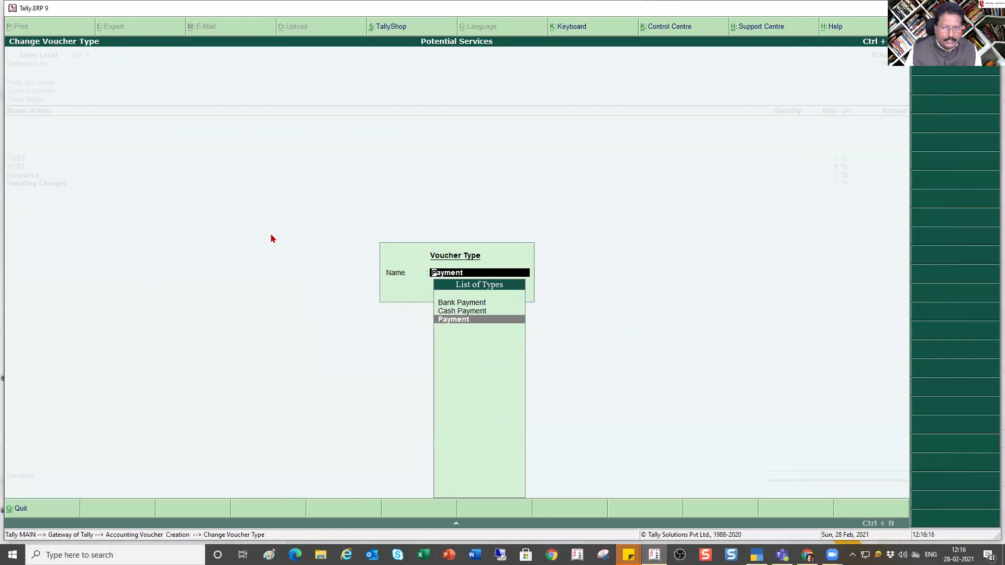
key(Up)
key(Up)
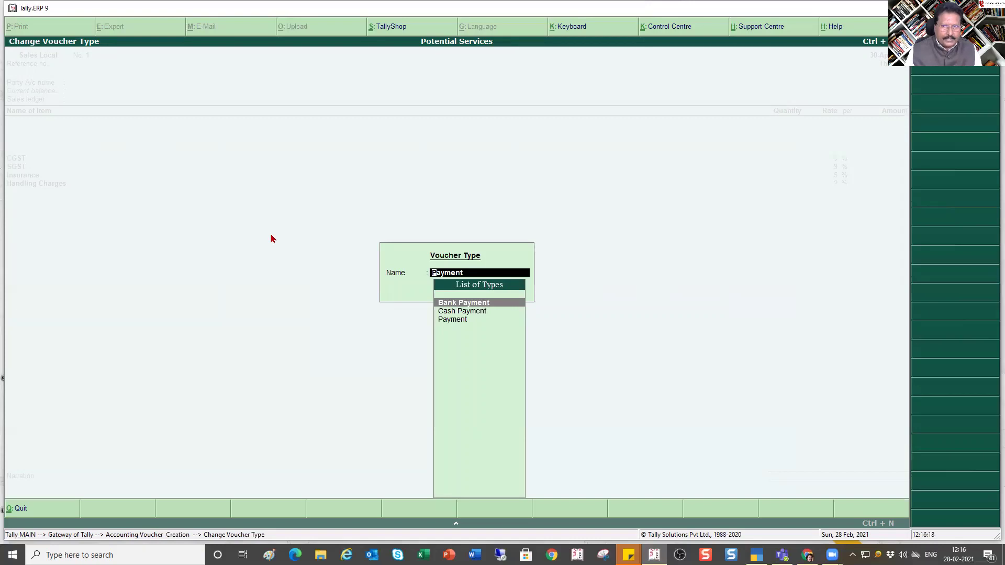
key(Down)
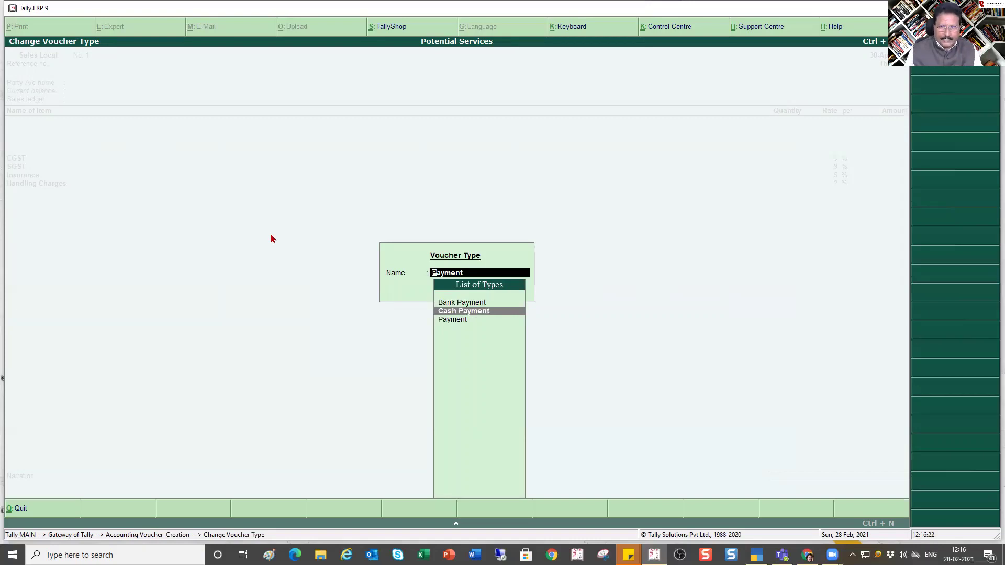
key(Up)
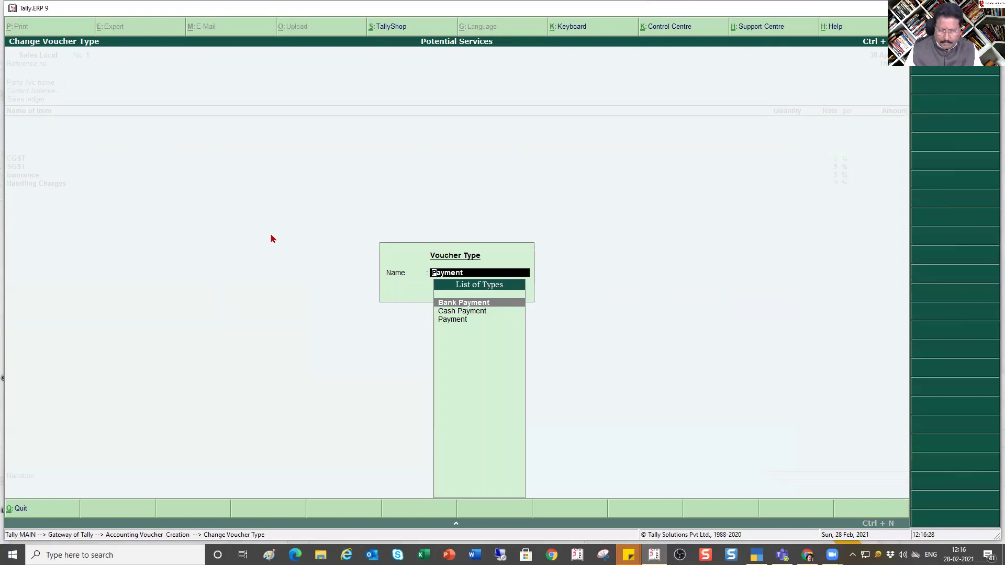
key(Return)
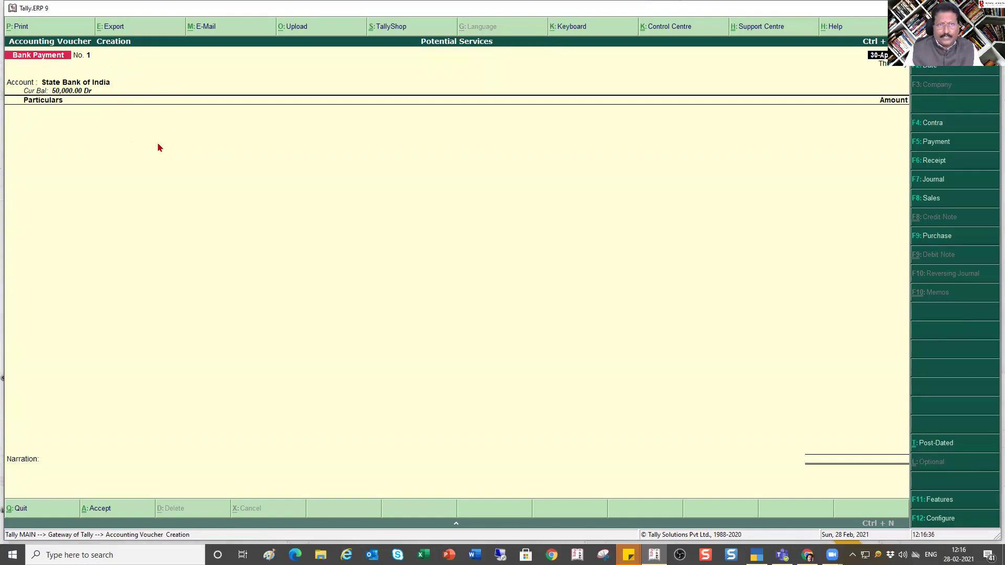
key(Return)
key(Return)
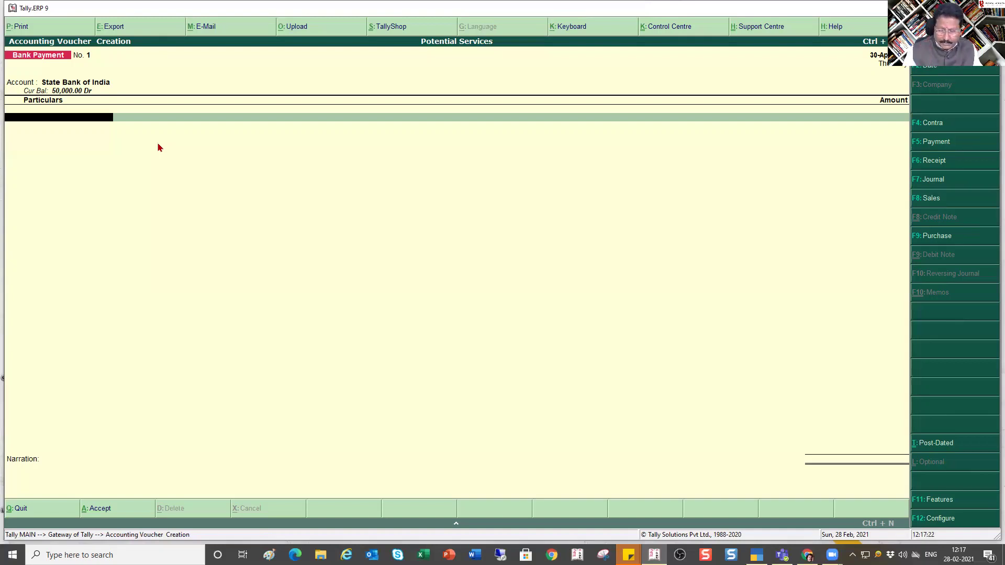
Review the payment voucher configuration without changes, and abandon the Bank Payment voucher unsaved
key(F12)
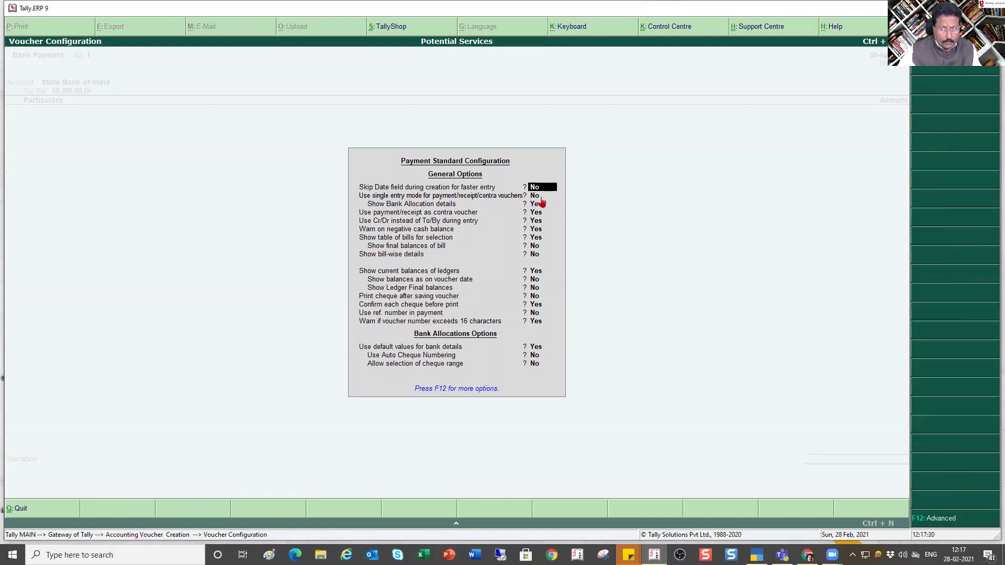
key(Escape)
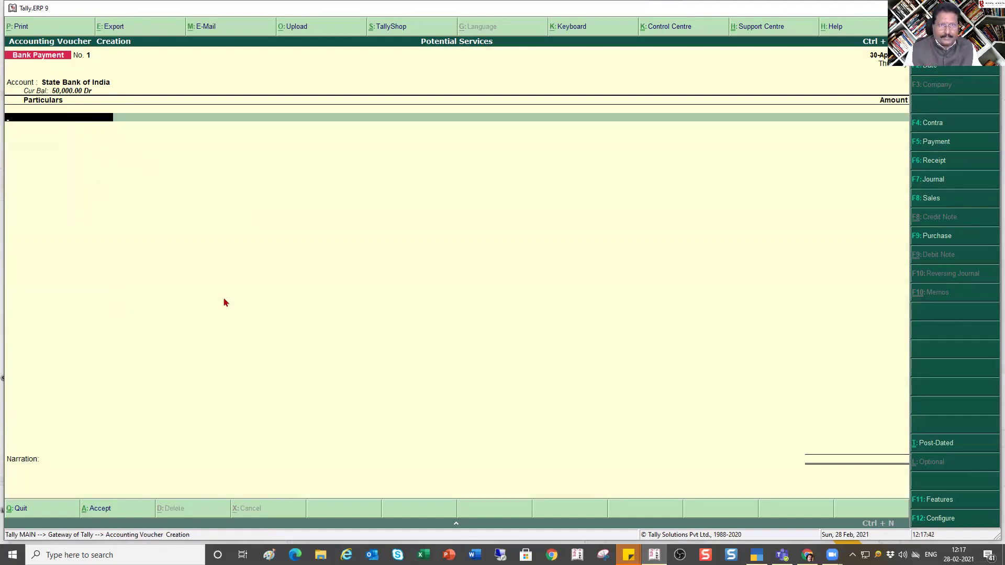
key(Escape)
key(Return)
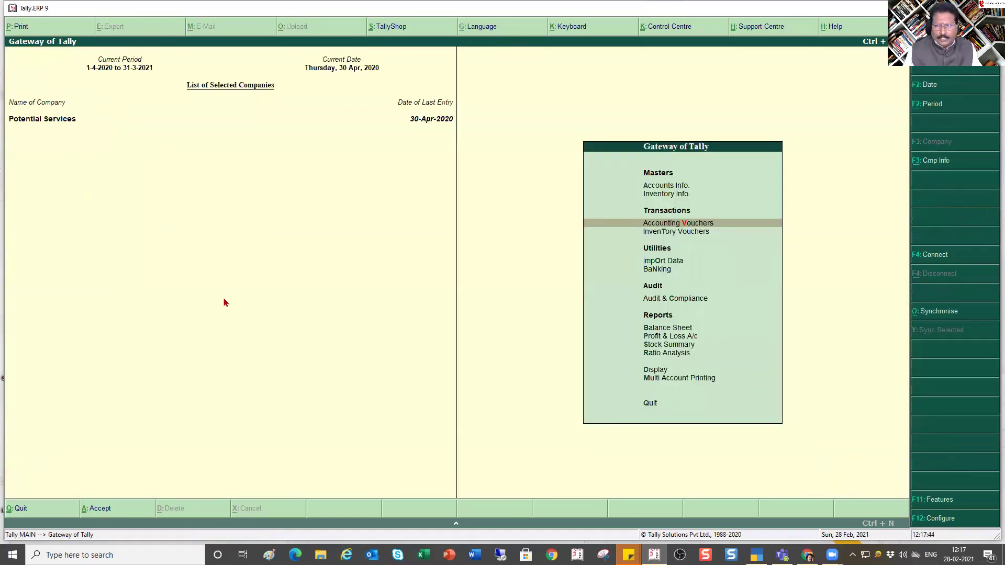
Open the Cash Payment voucher type for alteration from the accounts masters, review its settings, and close it without saving
key(Up)
key(Up)
key(Return)
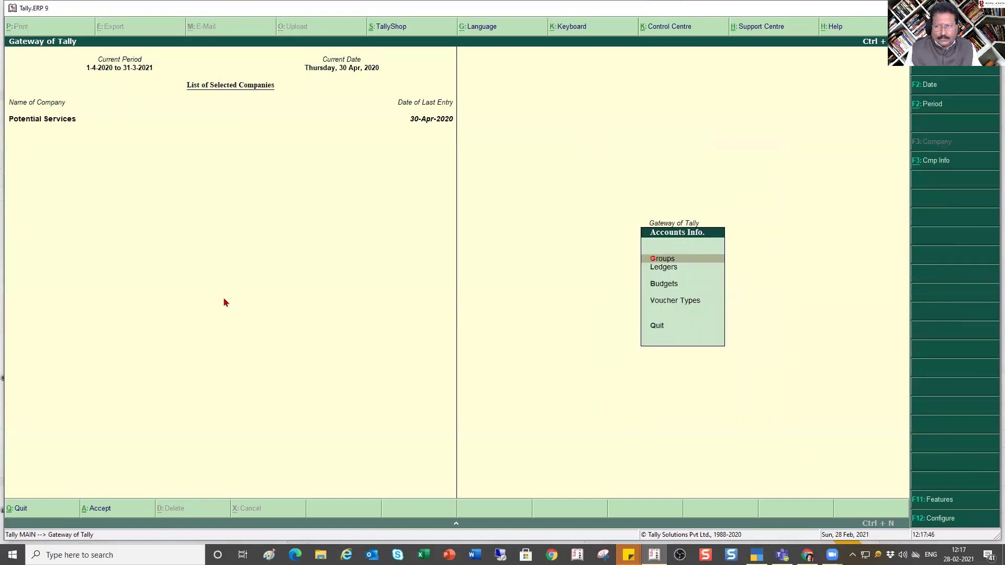
key(Down)
key(Down)
key(Down)
key(Return)
key(Down)
key(Down)
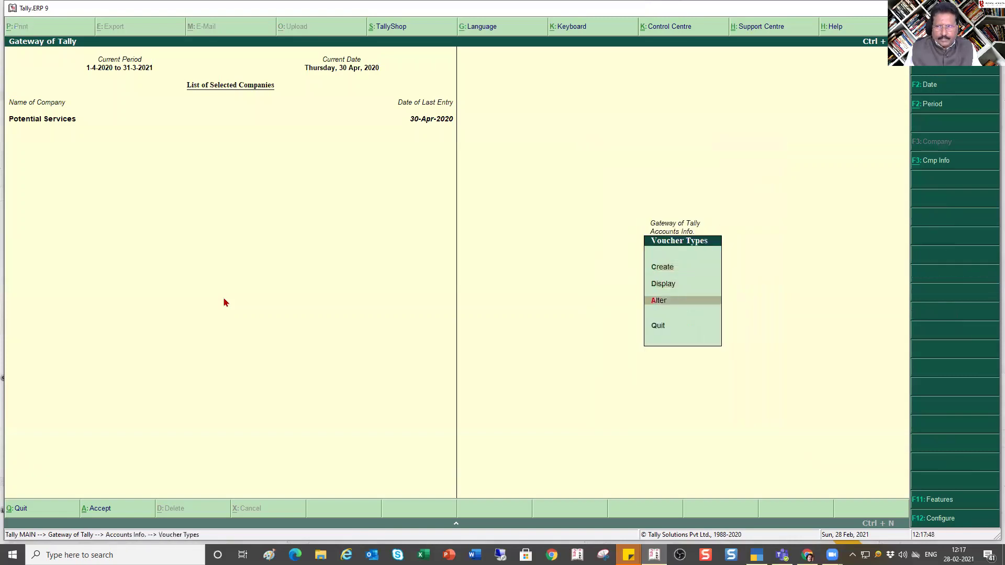
key(Return)
key(Down)
key(Return)
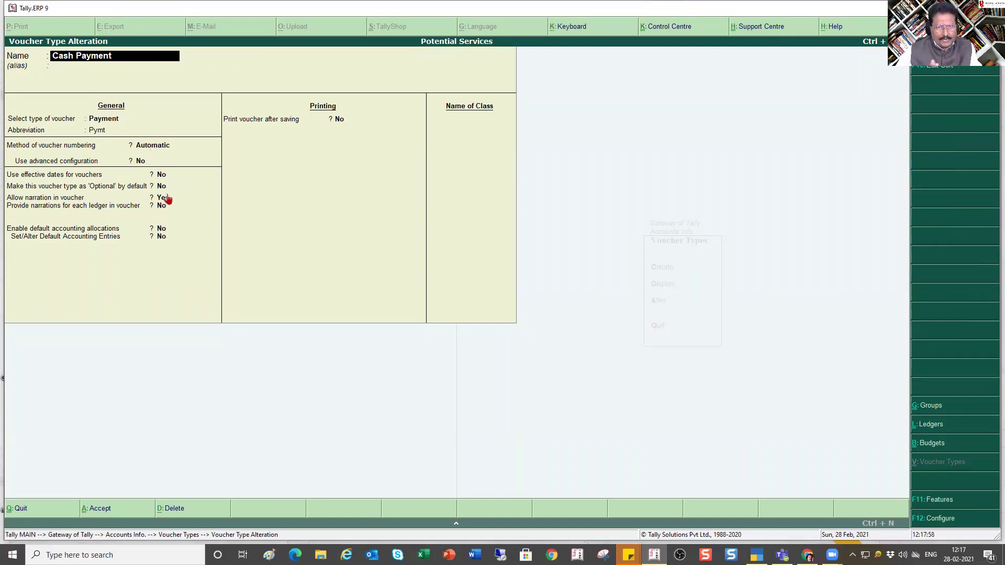
key(BackSpace)
key(Escape)
key(y)
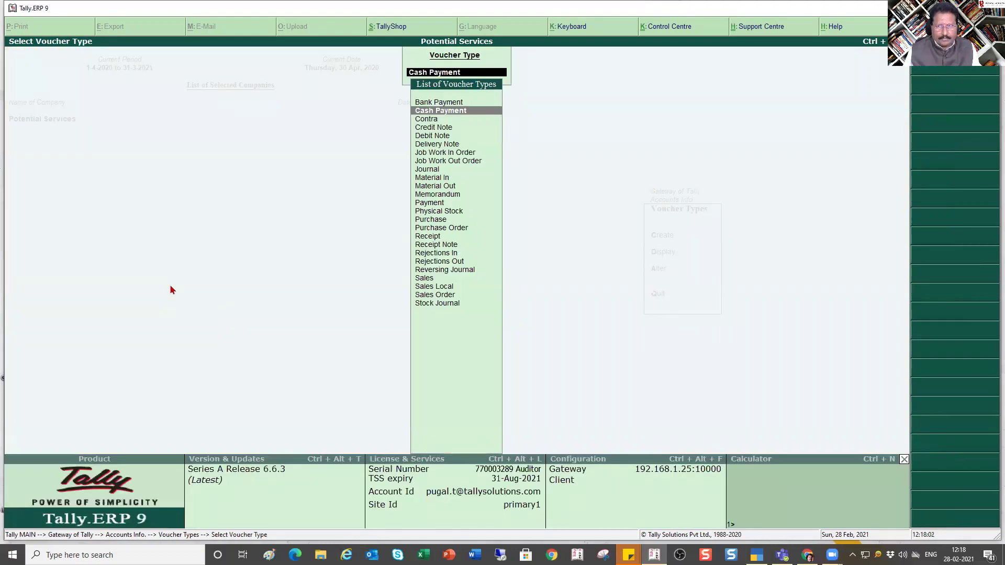
key(Escape)
key(Escape)
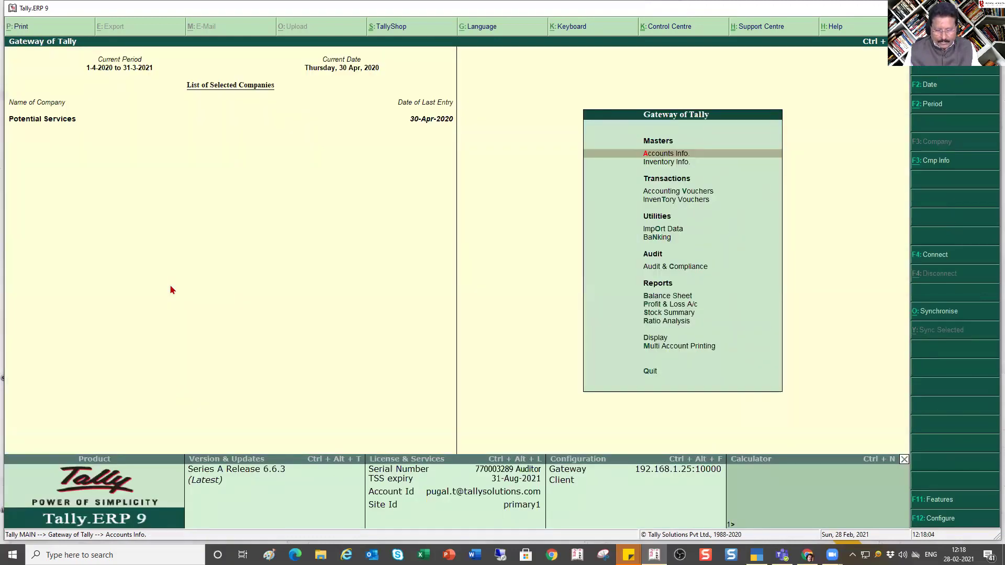
Start a new accounting voucher of the Cash Payment type
key(v)
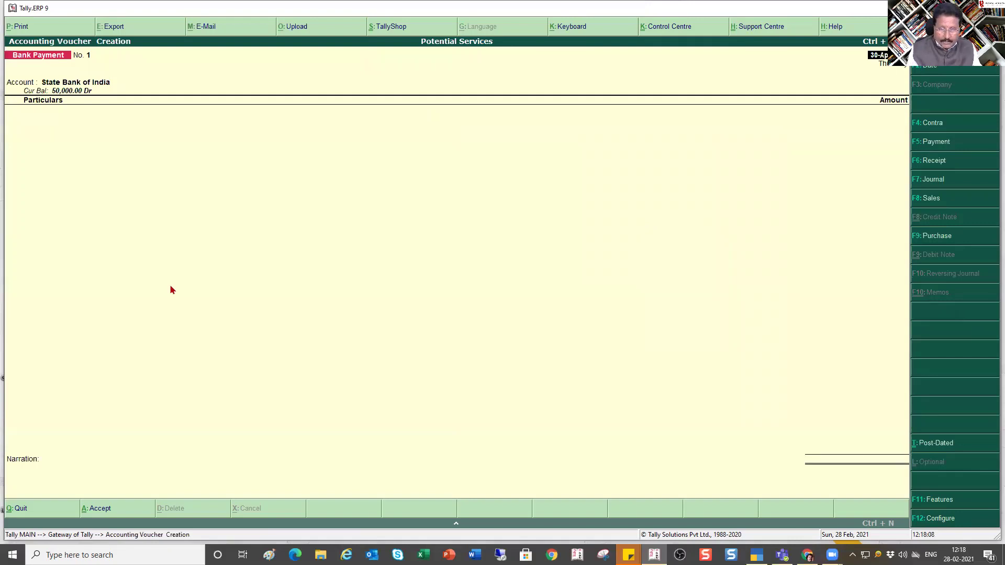
key(F5)
key(Down)
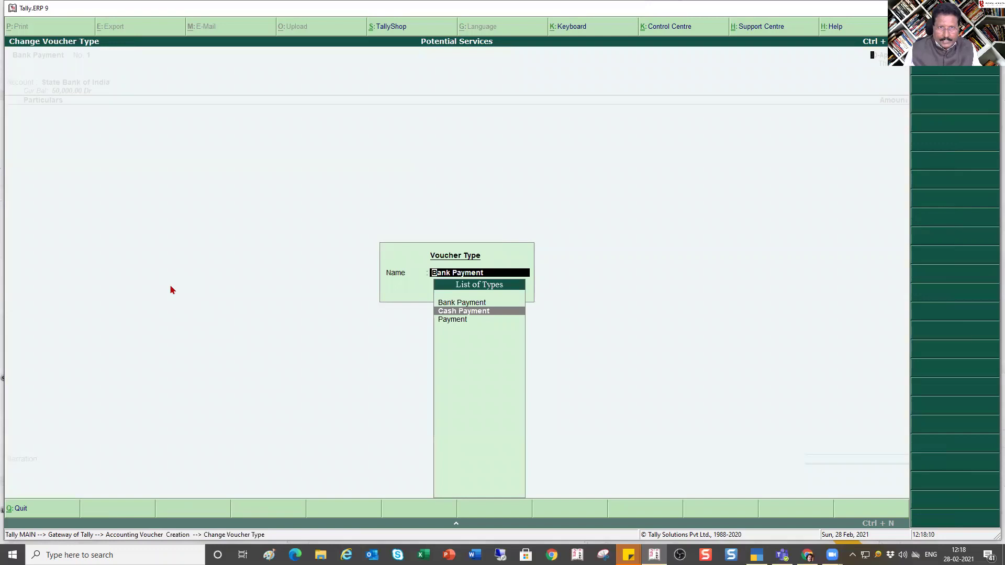
key(Return)
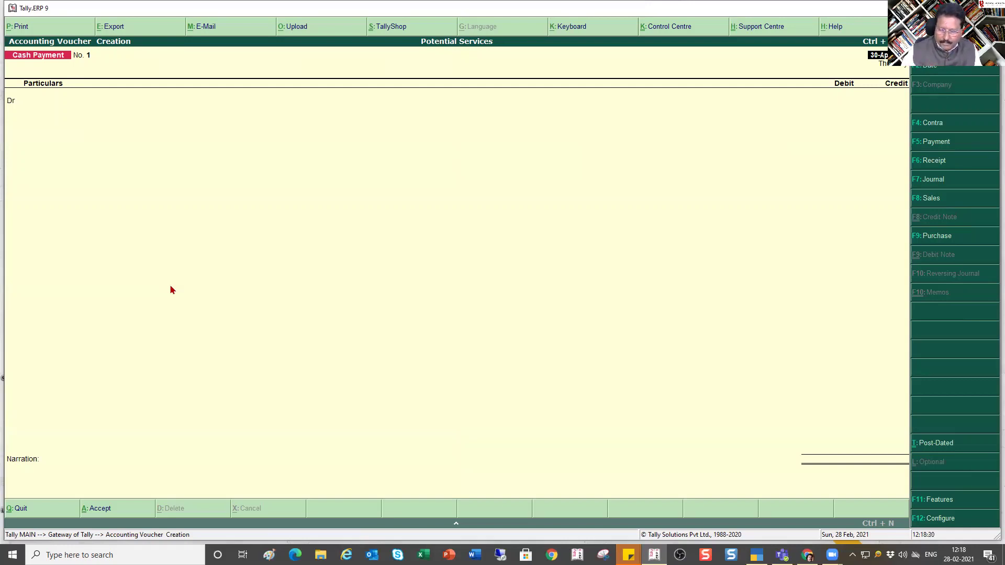
Set single entry mode for payment/receipt/contra vouchers to Yes, and abandon the Cash Payment voucher unsaved
key(F12)
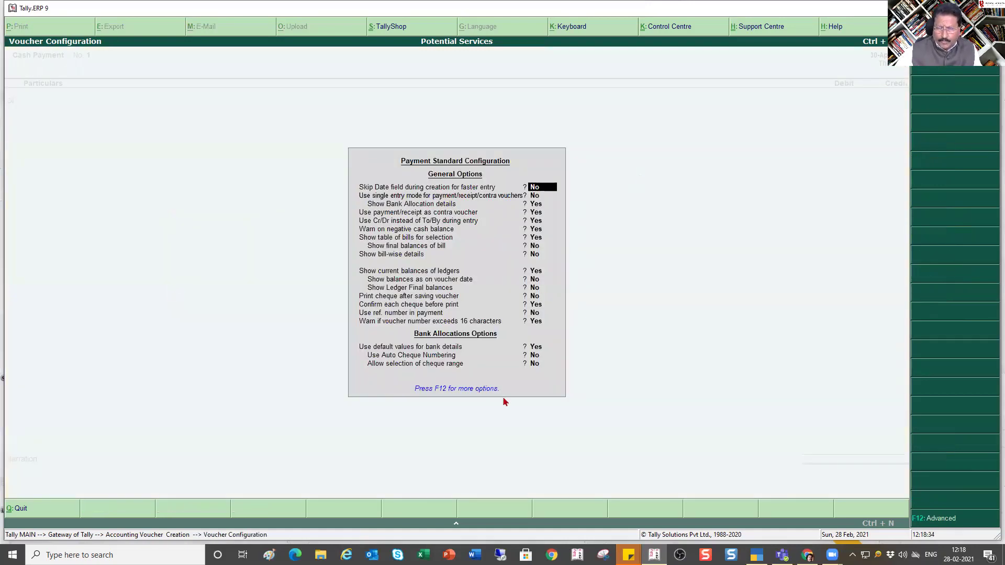
click(534, 195)
text(y)
key(Return)
key(ctrl+a)
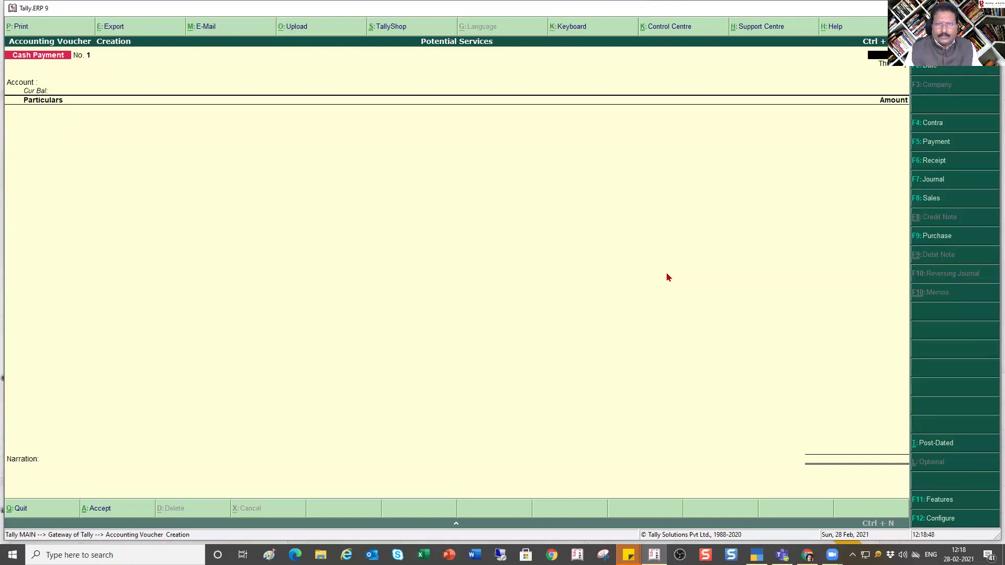
key(Escape)
key(y)
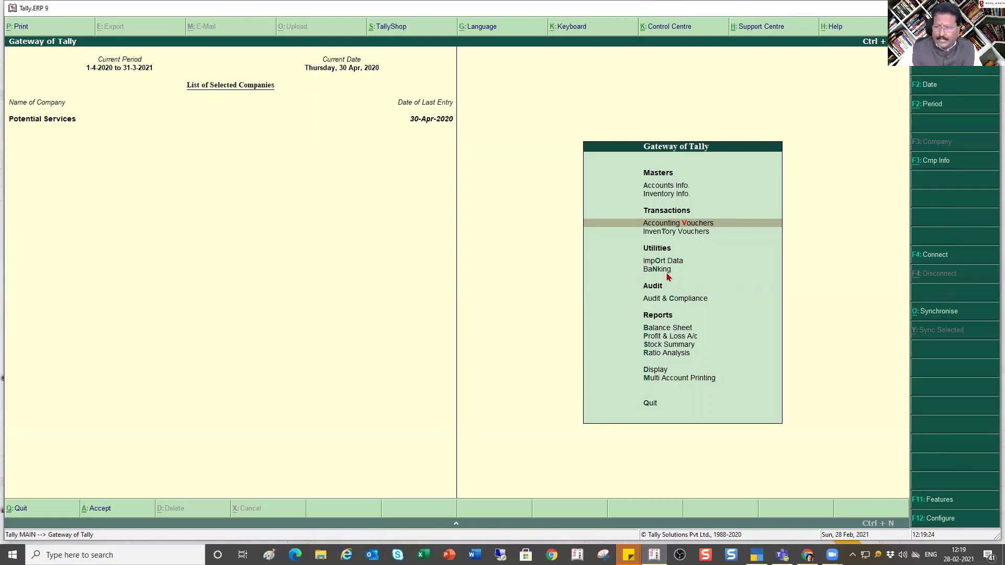
Switch to TallyPrime, open the Voucher Type creation form for review, and leave it without creating anything
click(757, 554)
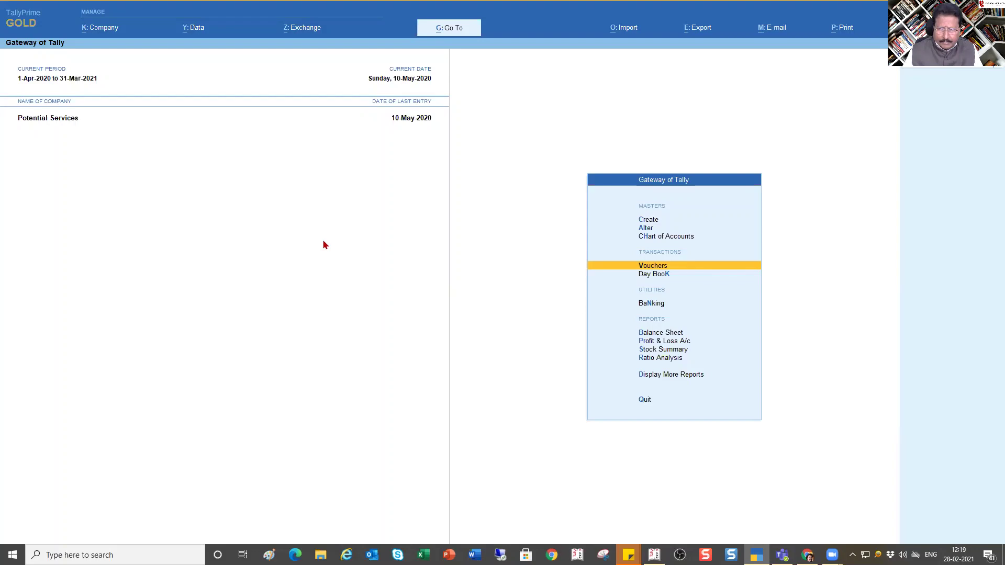
key(Up)
key(Up)
key(Up)
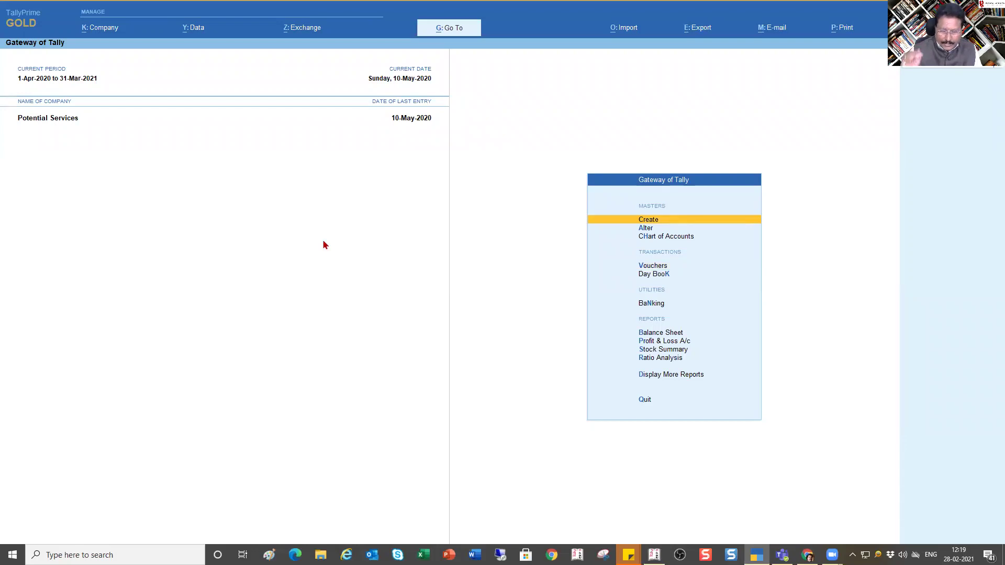
key(Return)
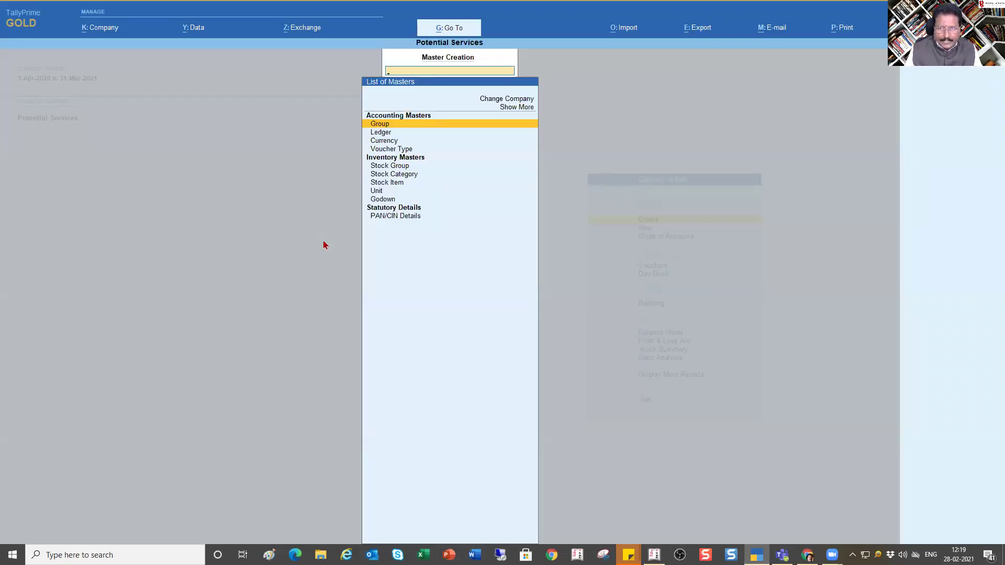
key(Down)
key(Down)
key(Down)
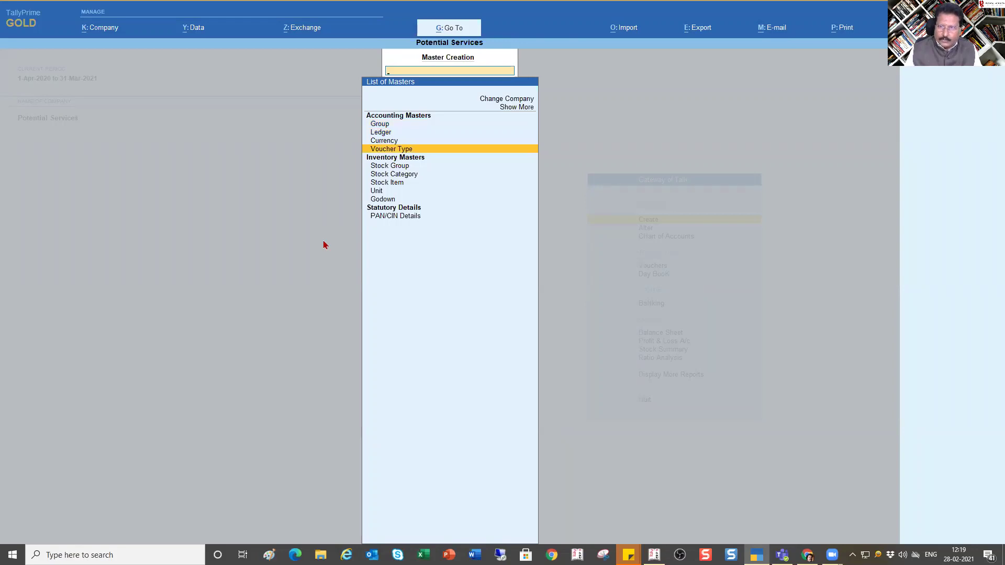
key(Return)
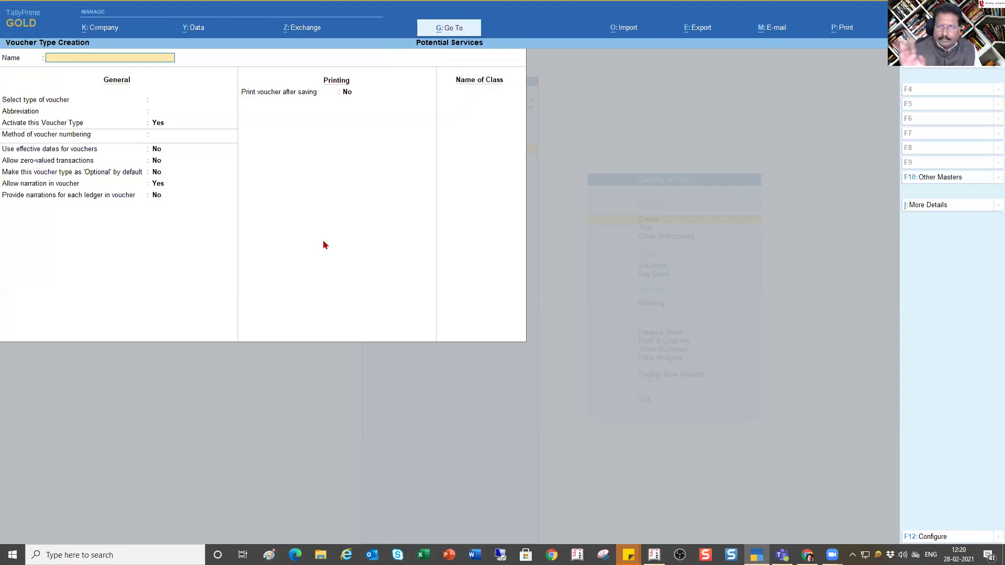
key(Escape)
key(y)
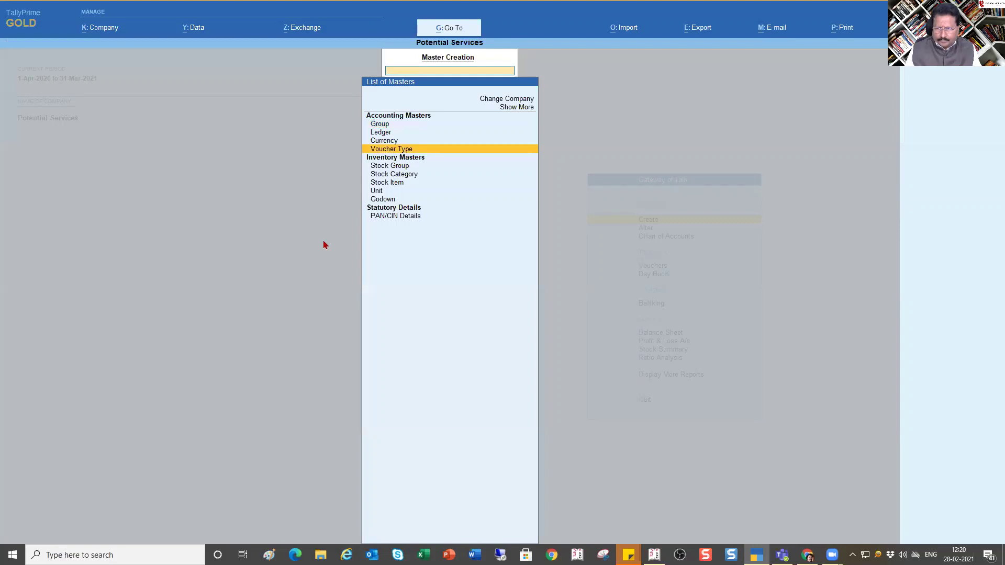
key(Escape)
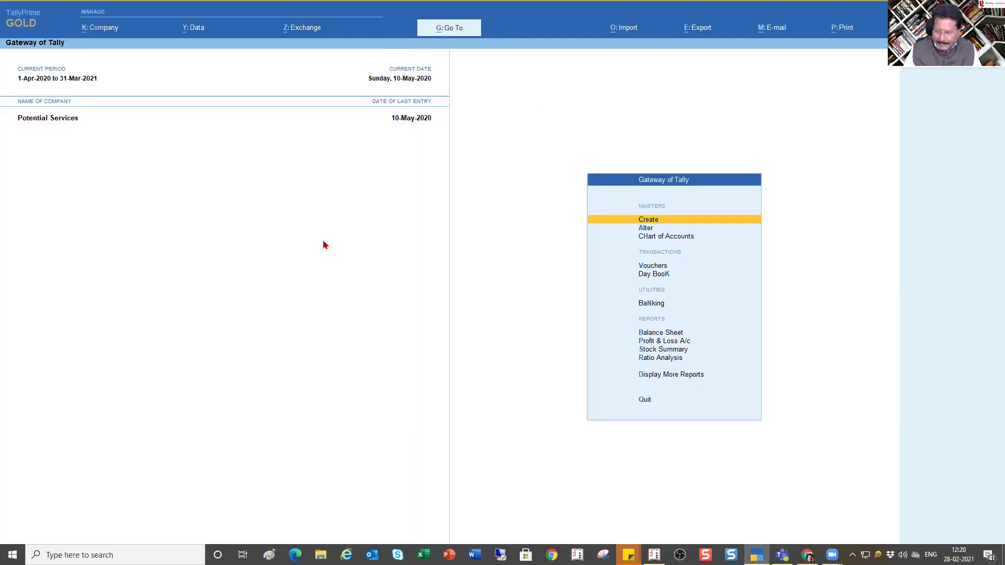
Open the Cash Payment voucher type for alteration from the accounting masters
key(Down)
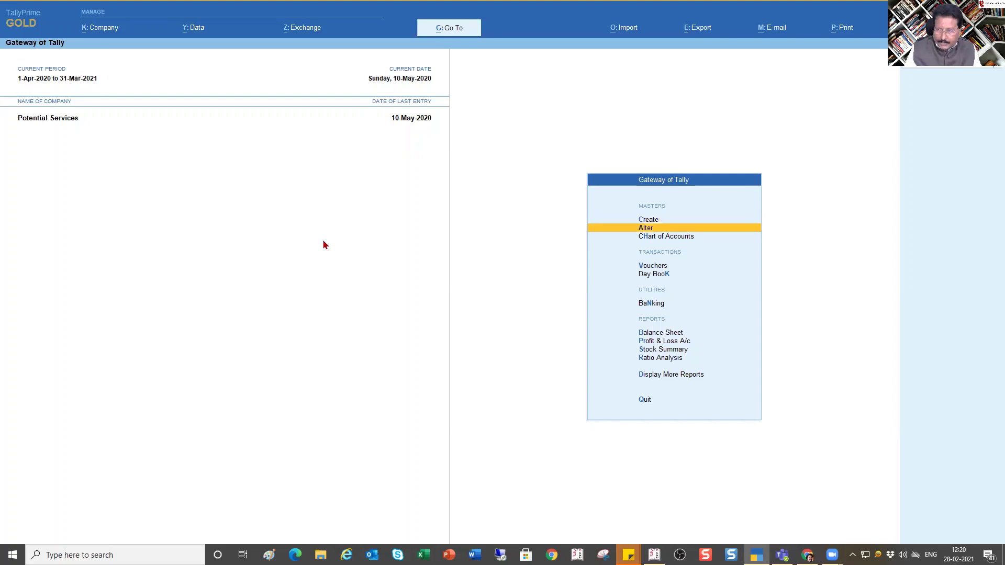
key(Return)
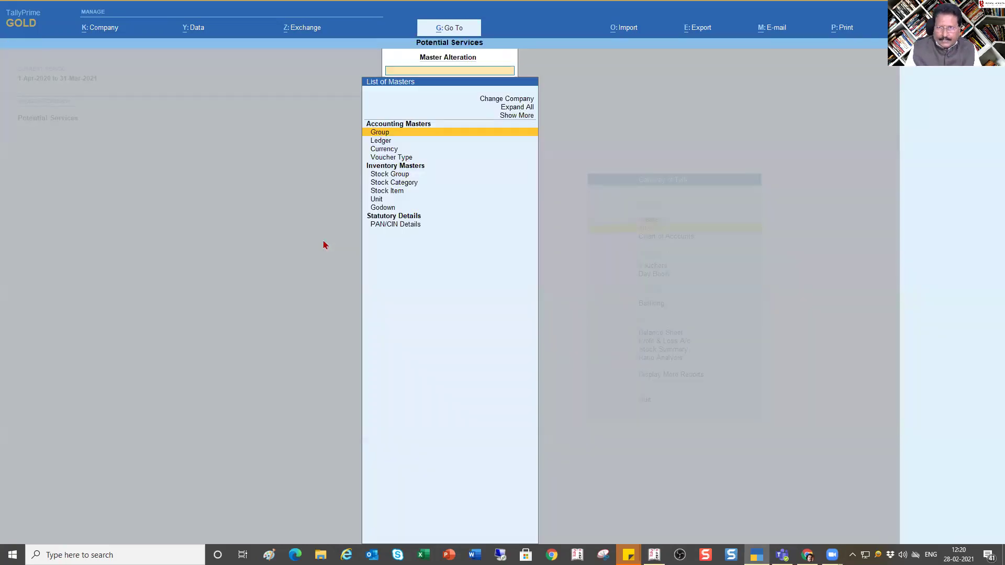
key(Down)
key(Down)
key(Down)
key(Return)
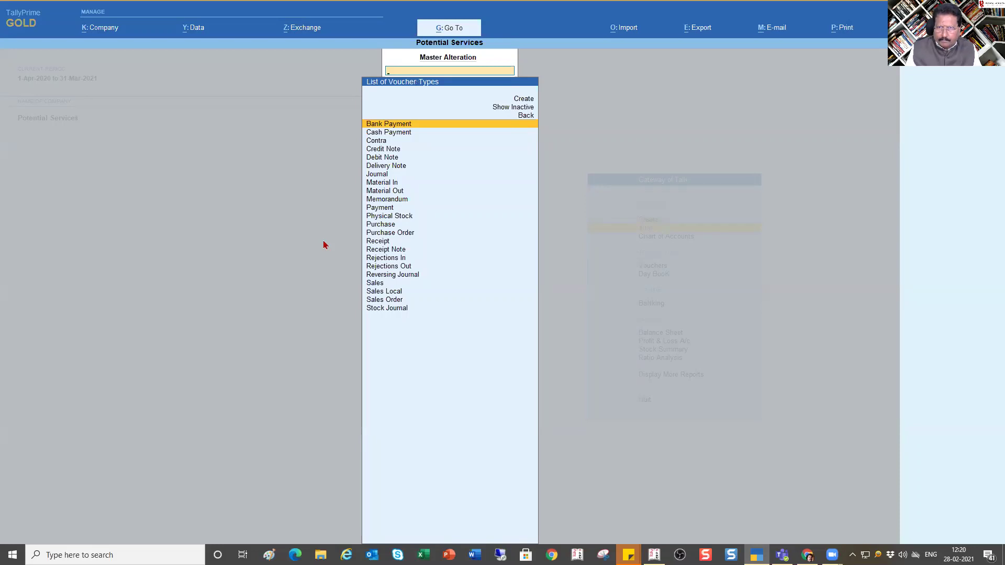
key(Down)
key(Return)
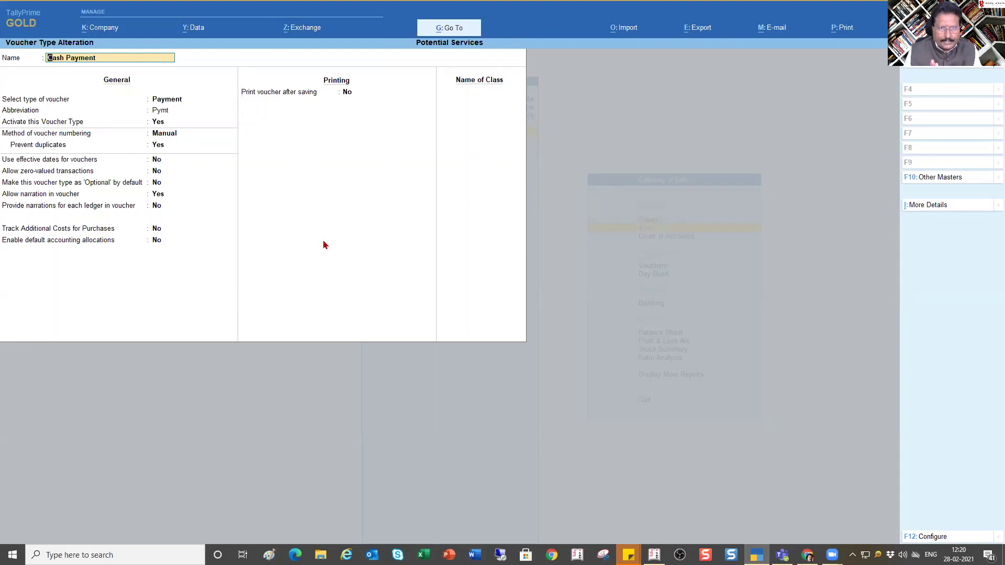
Review the Cash Payment voucher type's activation, numbering method, duplicate prevention and effective date options, keeping their existing values
key(Return)
key(Return)
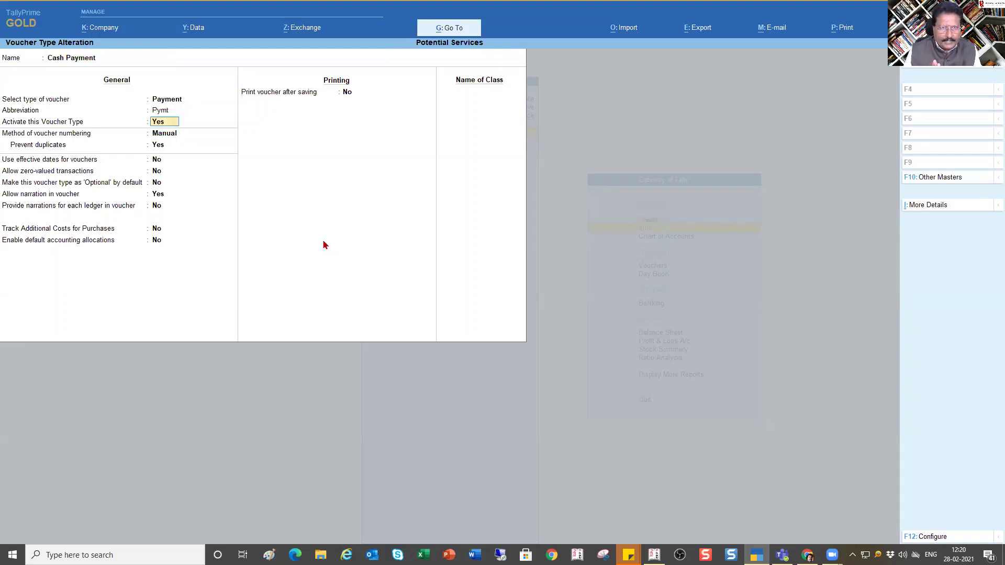
key(Return)
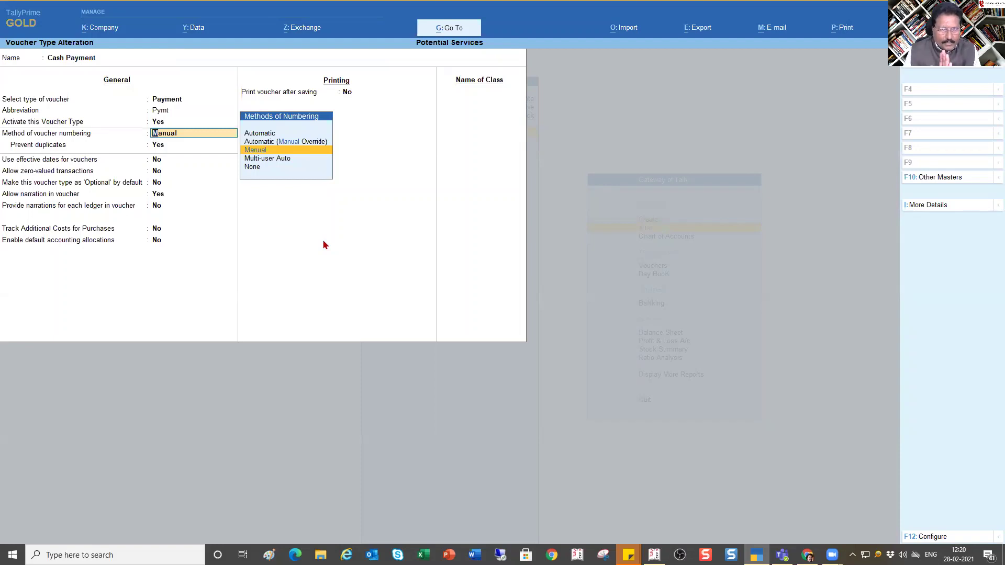
key(Return)
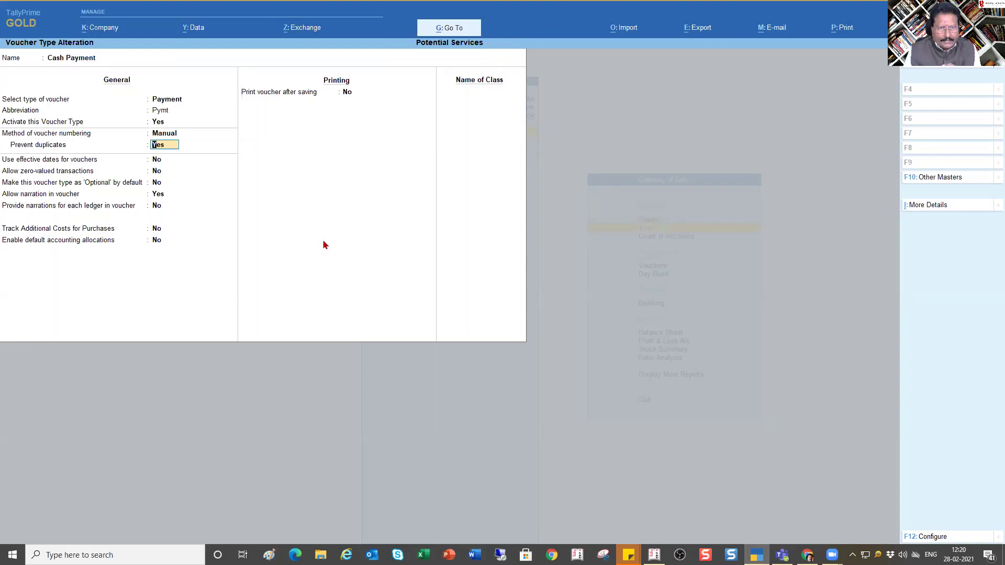
key(Return)
key(Return)
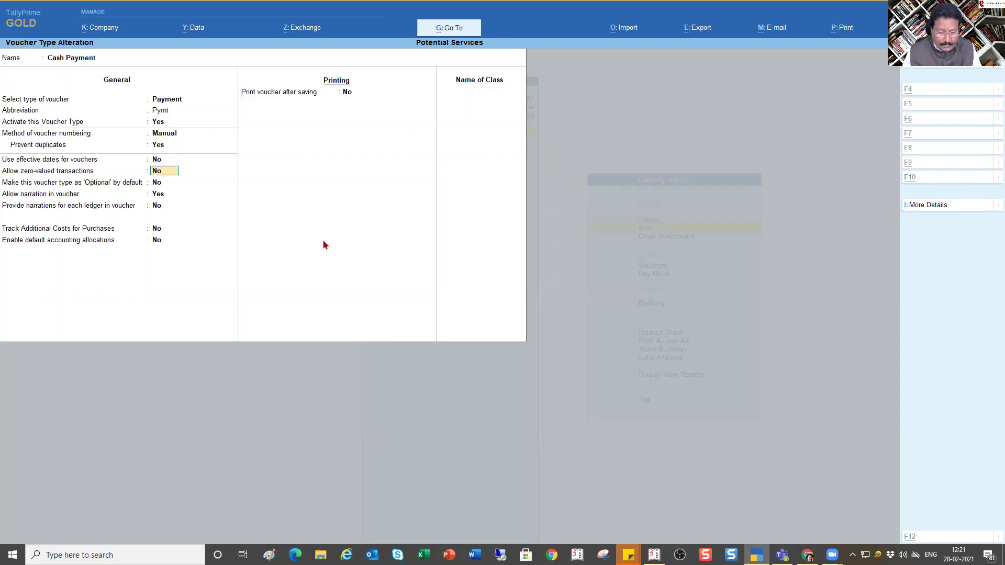
Switch to Tally.ERP 9 and open the company's Accounting Features to examine the zero-valued transactions option
key(alt+Tab)
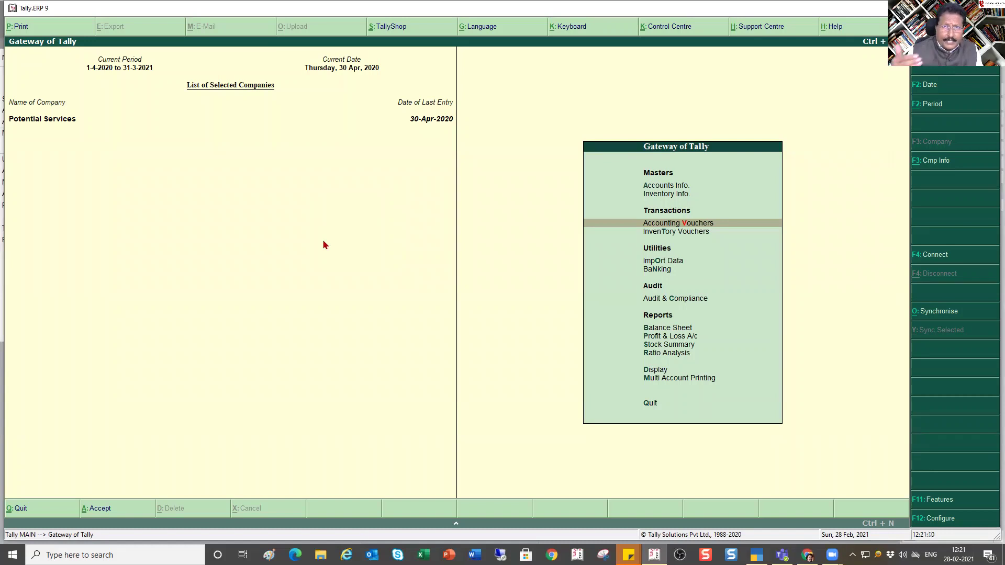
key(F11)
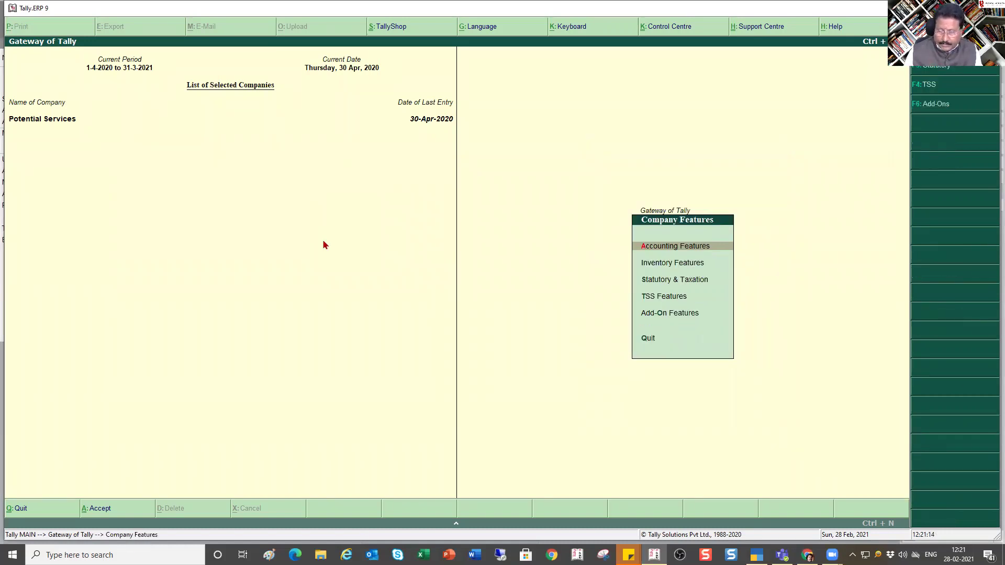
key(Return)
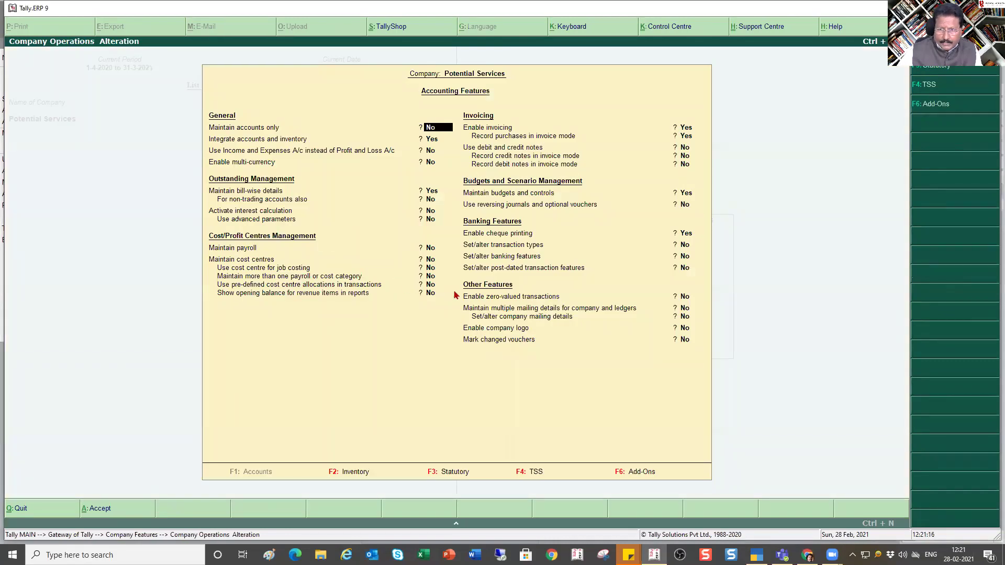
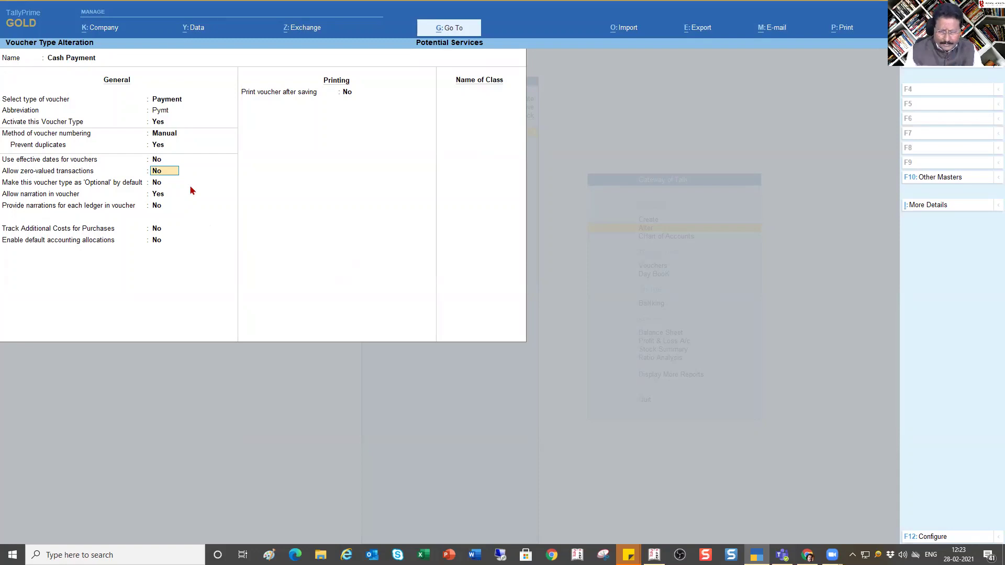
Back in TallyPrime, review the Cash Payment type's remaining optional, narration, additional cost and default allocation settings, and finish its alteration form
key(Return)
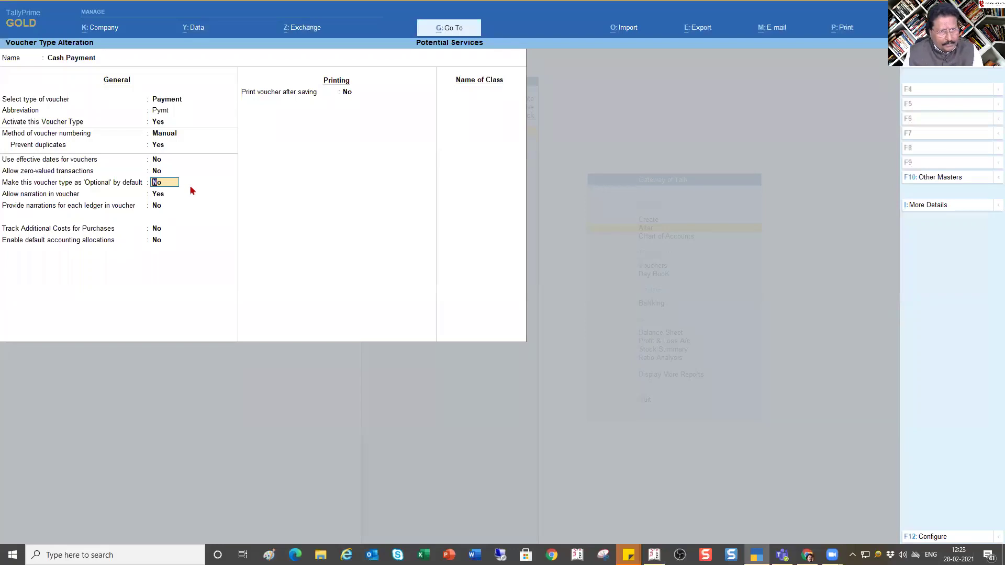
key(Return)
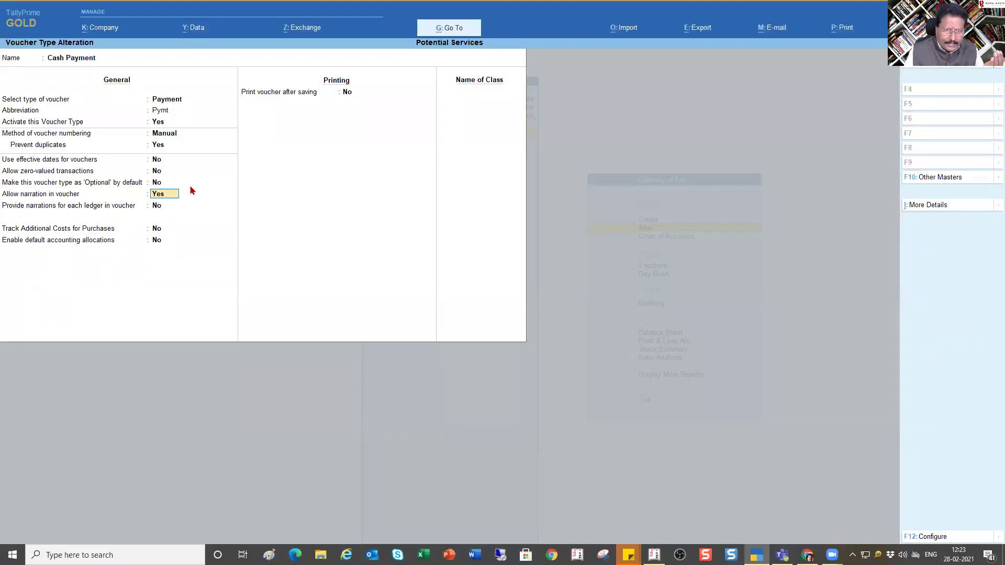
key(Return)
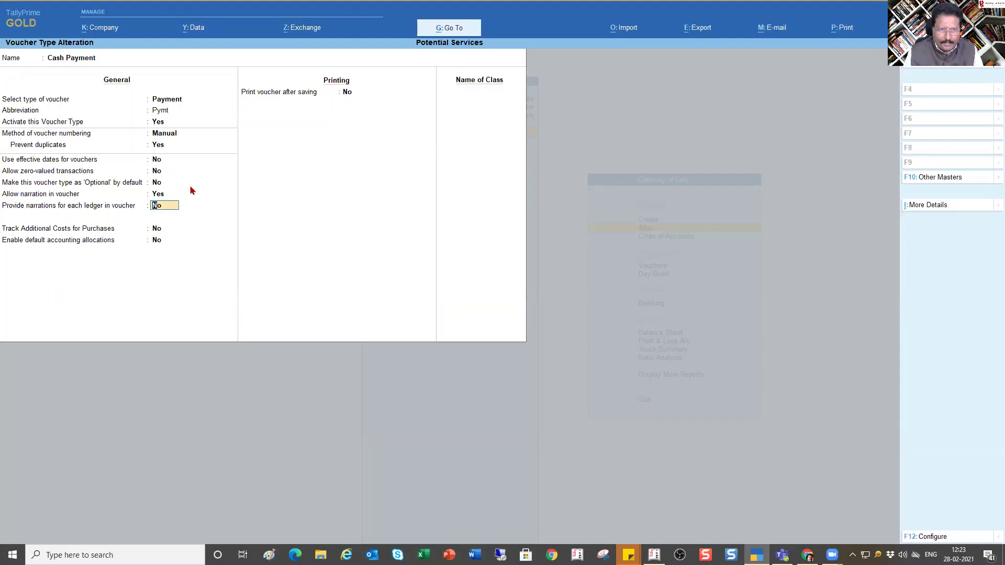
key(Return)
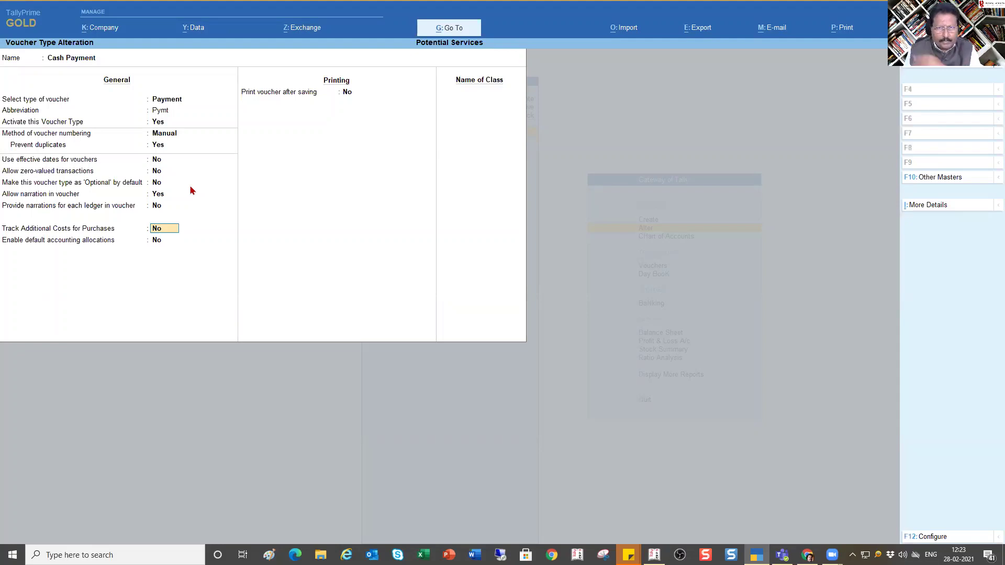
key(Return)
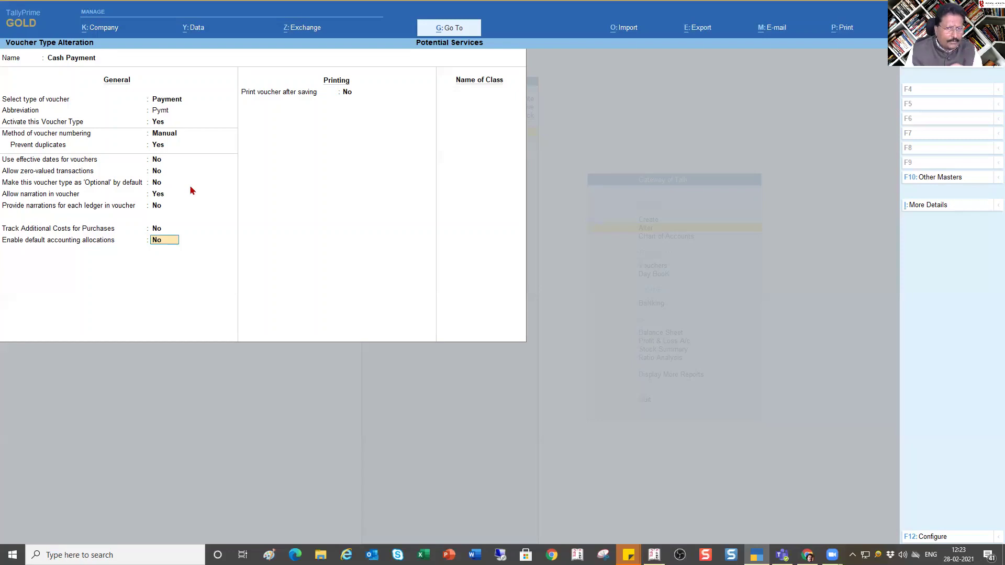
key(Return)
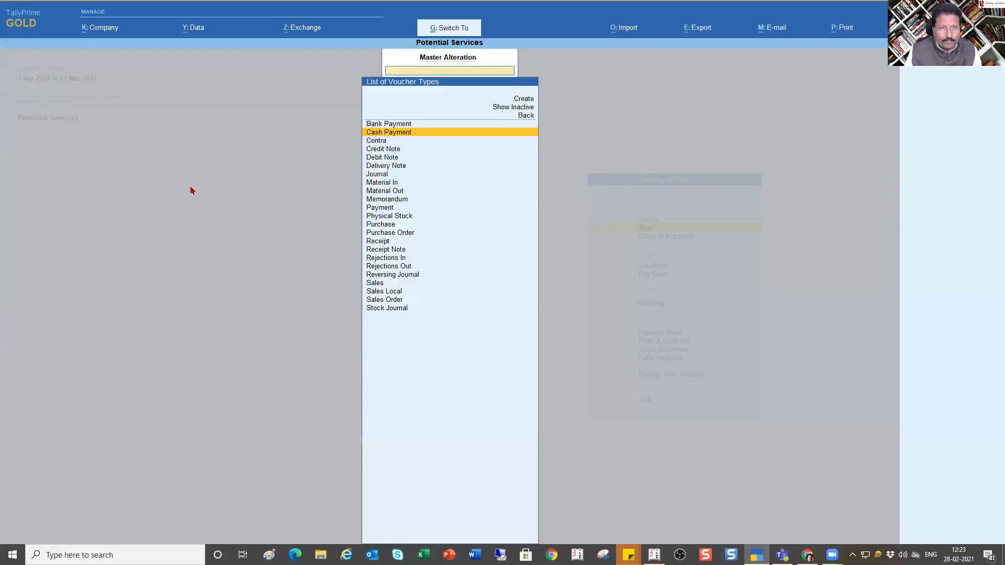
Open the Sales Local voucher type for alteration
key(Down)
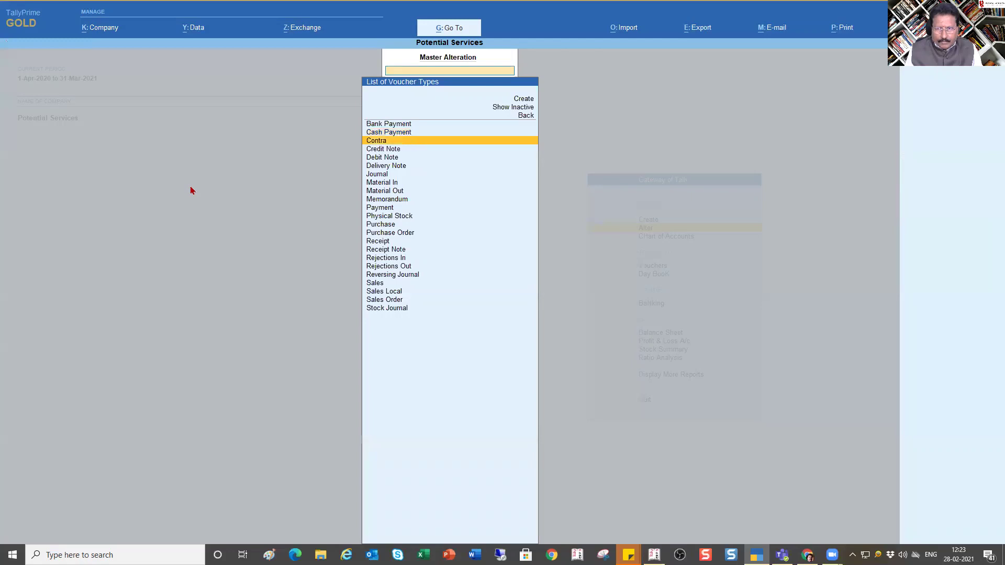
key(Down)
key(Down)
key(Down)
key(Down)
key(Down)
key(Down)
key(Down)
key(Down)
key(Down)
key(Down)
key(Down)
key(Down)
key(Down)
key(Down)
key(Down)
key(Down)
key(Down)
key(Down)
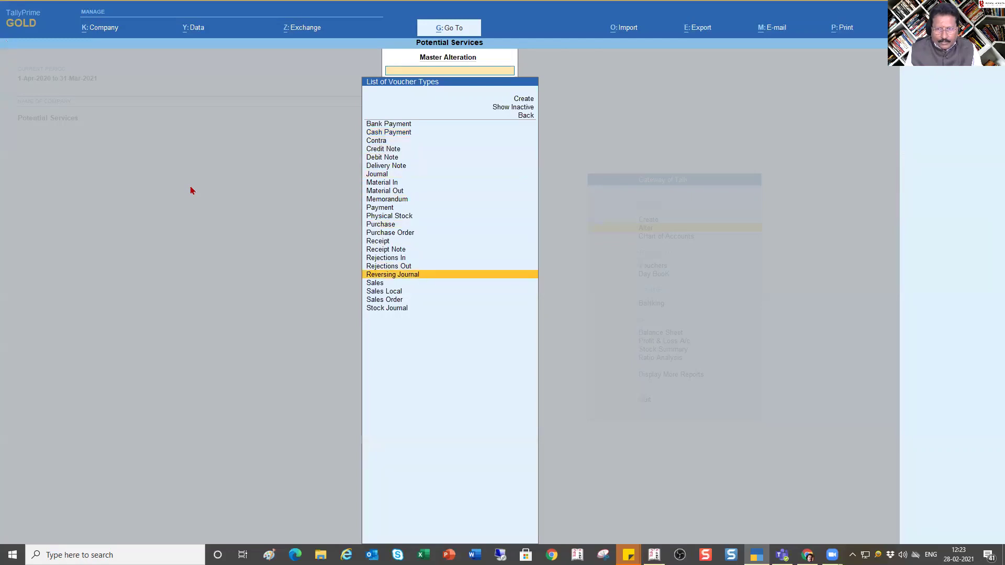
key(Return)
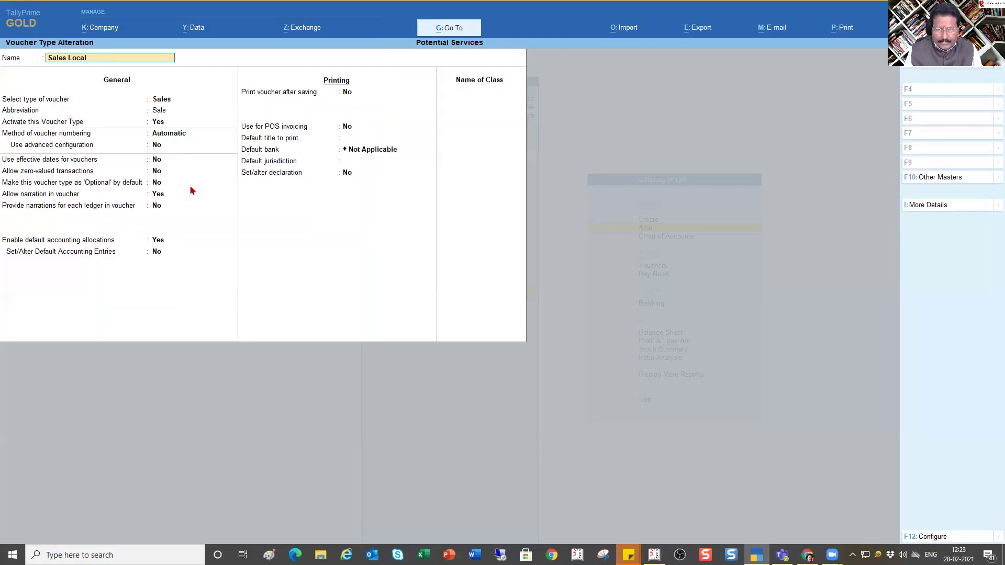
Set Set/Alter Default Accounting Entries to Yes for Sales Local, view the default entries, and leave without saving
click(156, 253)
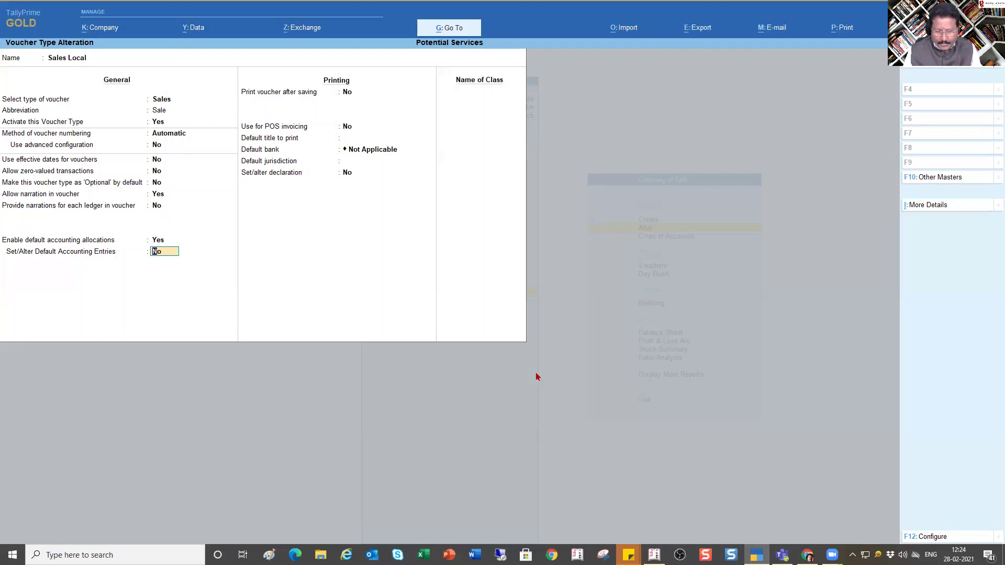
key(y)
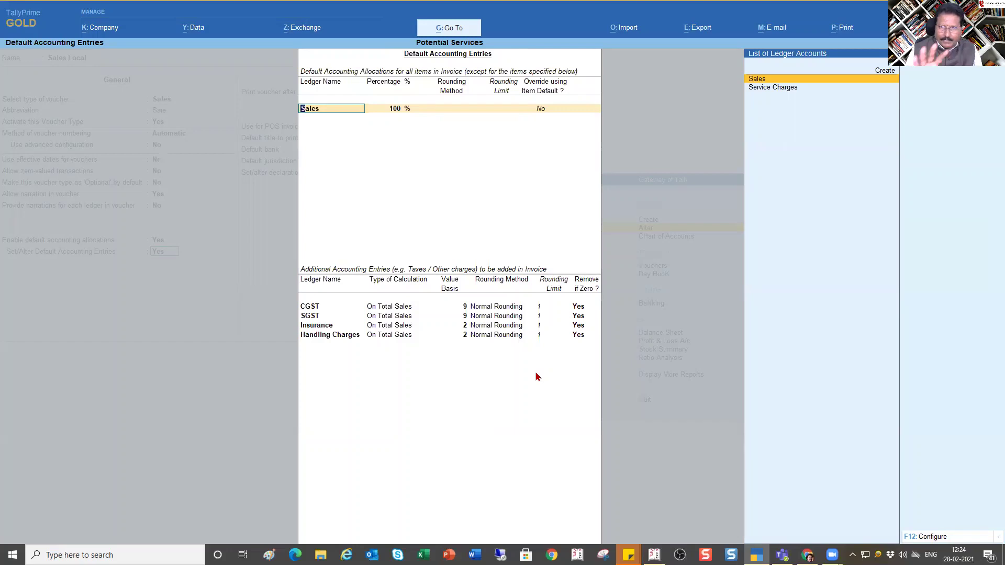
key(Escape)
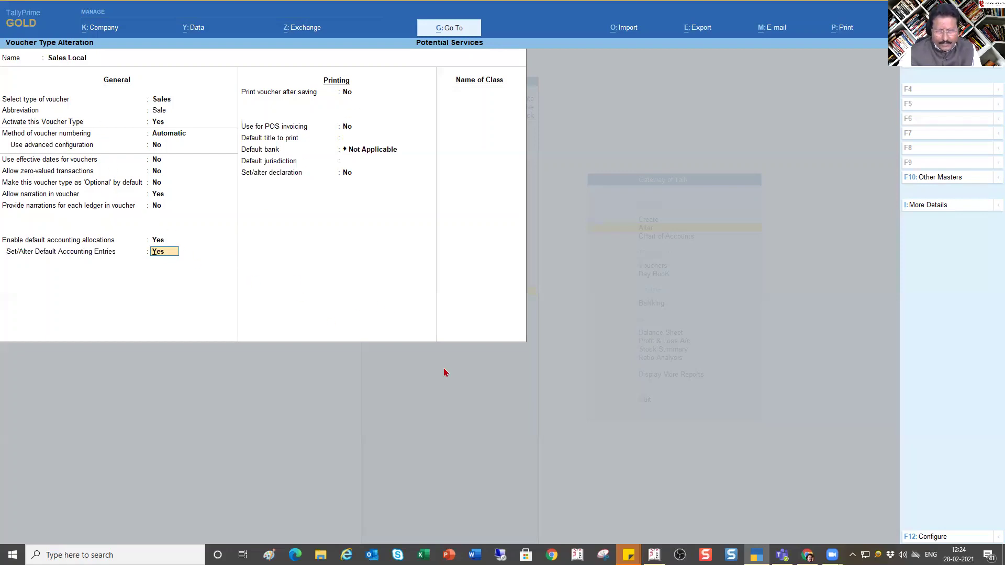
key(Escape)
key(Return)
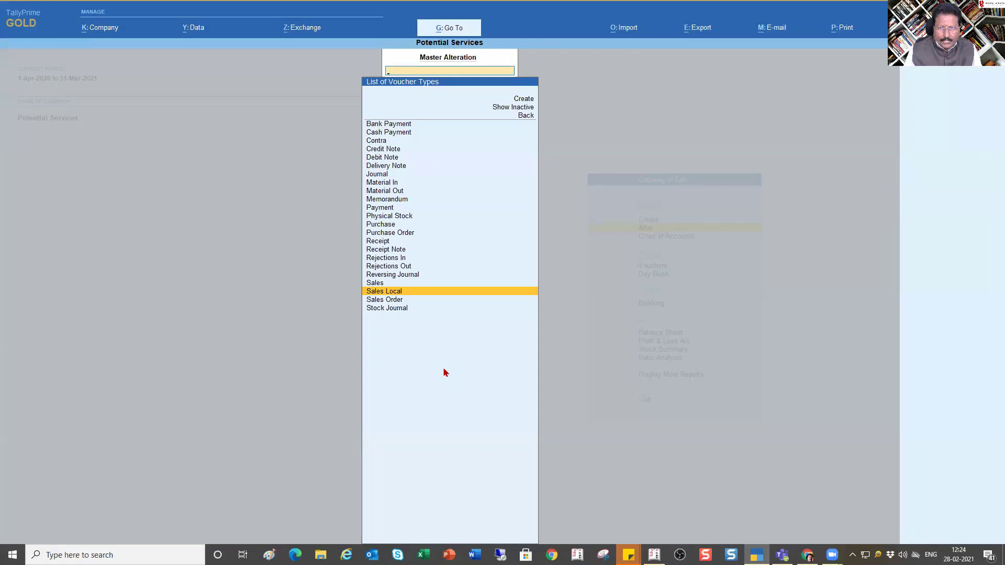
Reopen the Cash Payment voucher type for alteration, and return to the Gateway of Tally without saving
key(Up)
key(Up)
key(Up)
key(Up)
key(Up)
key(Up)
key(Up)
key(Up)
key(Up)
key(Up)
key(Up)
key(Up)
key(Up)
key(Up)
key(Up)
key(Up)
key(Up)
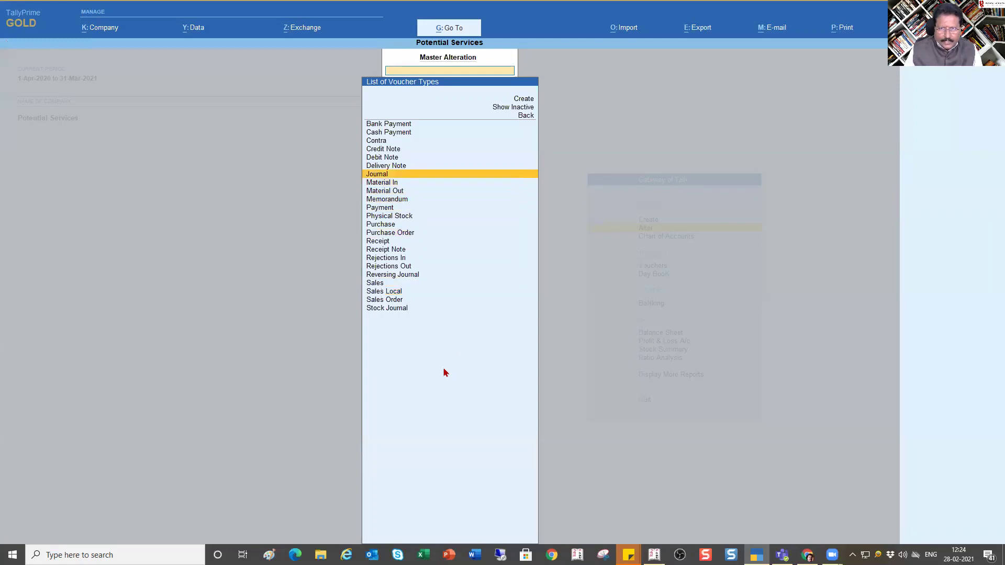
key(Up)
key(Up)
key(Return)
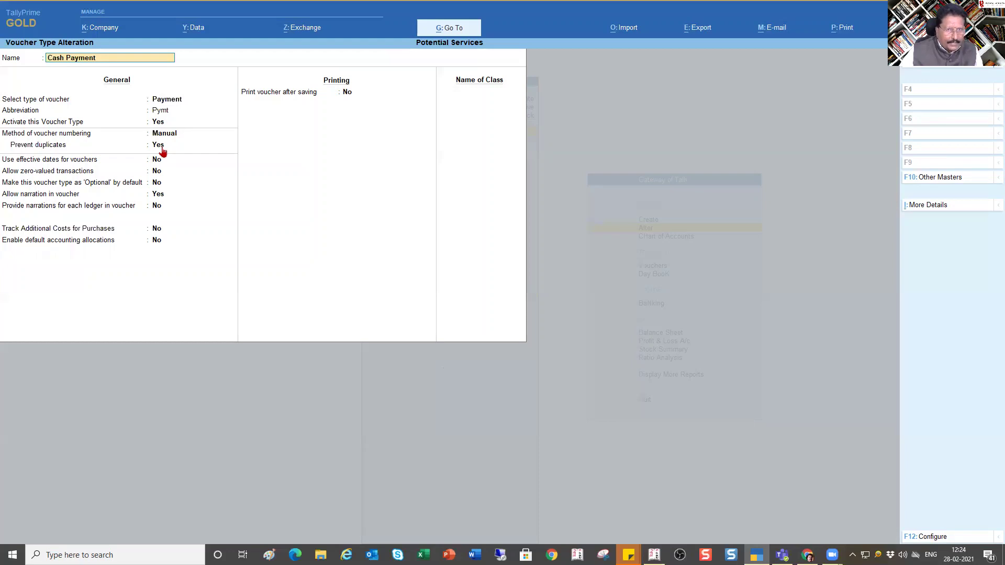
key(BackSpace)
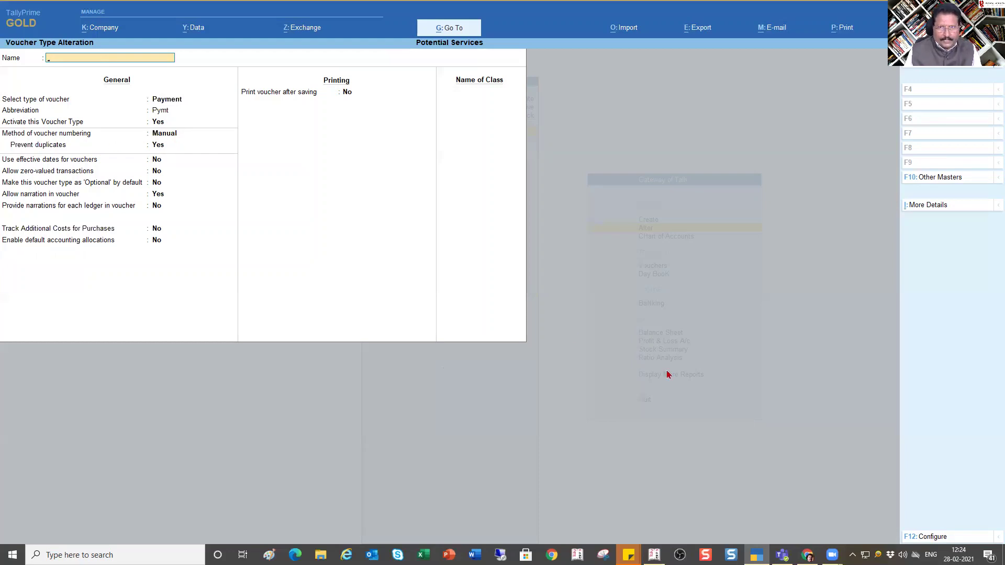
key(Escape)
key(Escape)
key(Escape)
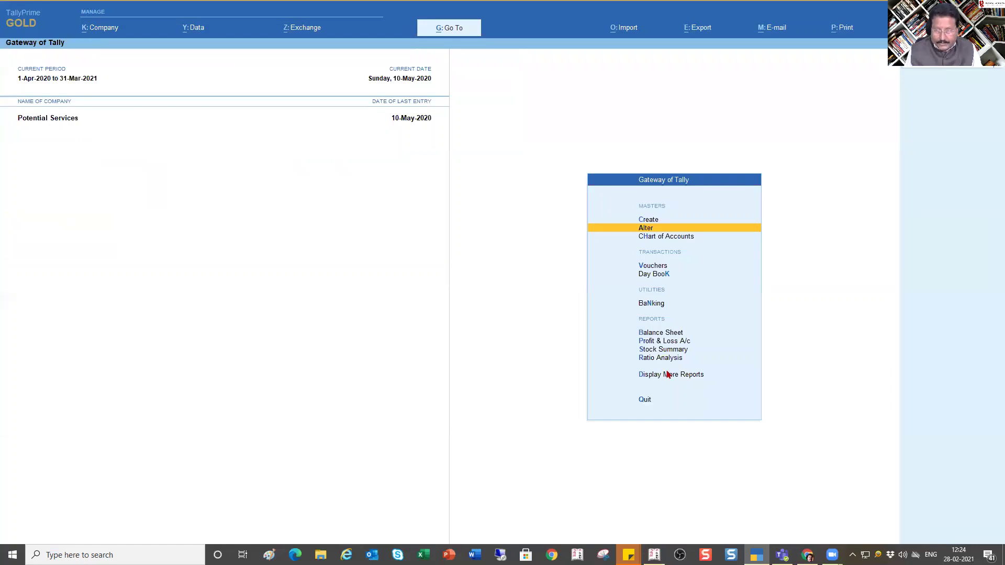
Open accounting voucher entry and view the available payment voucher types without choosing one
key(v)
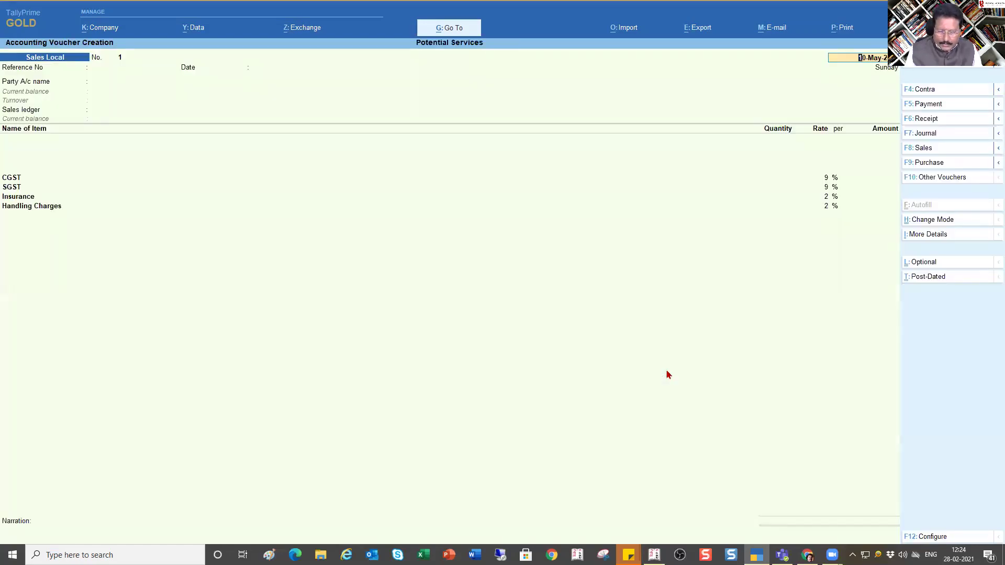
key(F5)
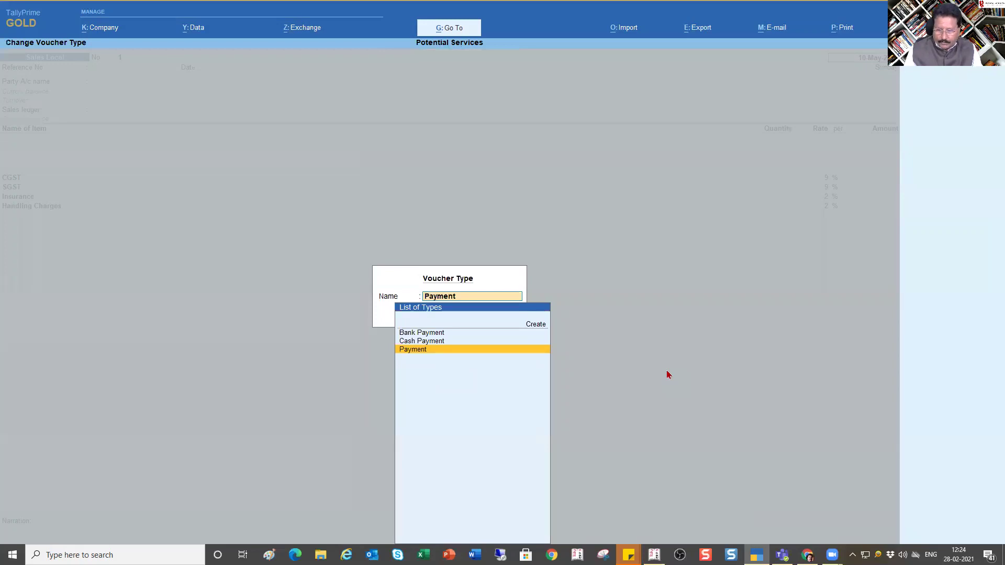
key(BackSpace)
key(Escape)
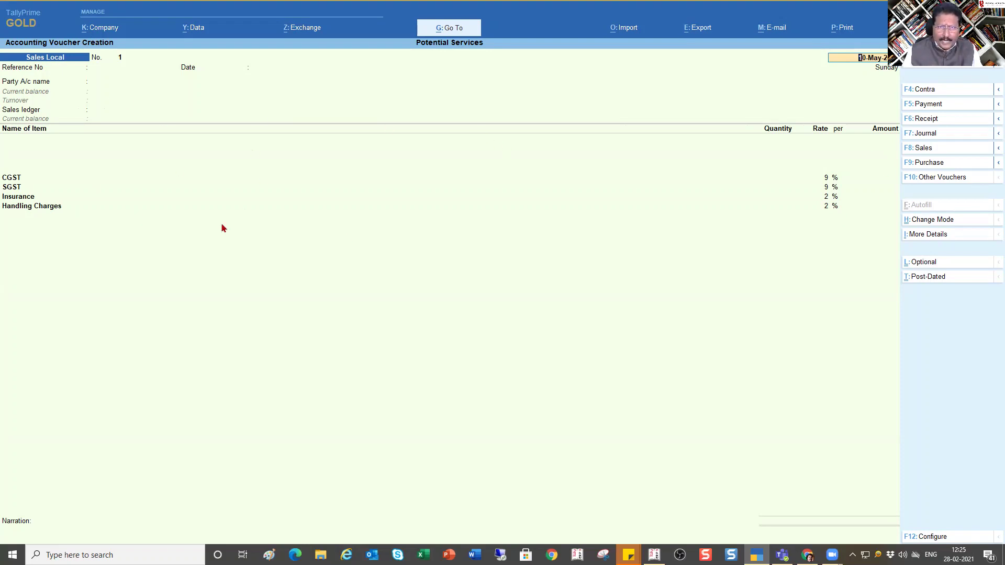
key(BackSpace)
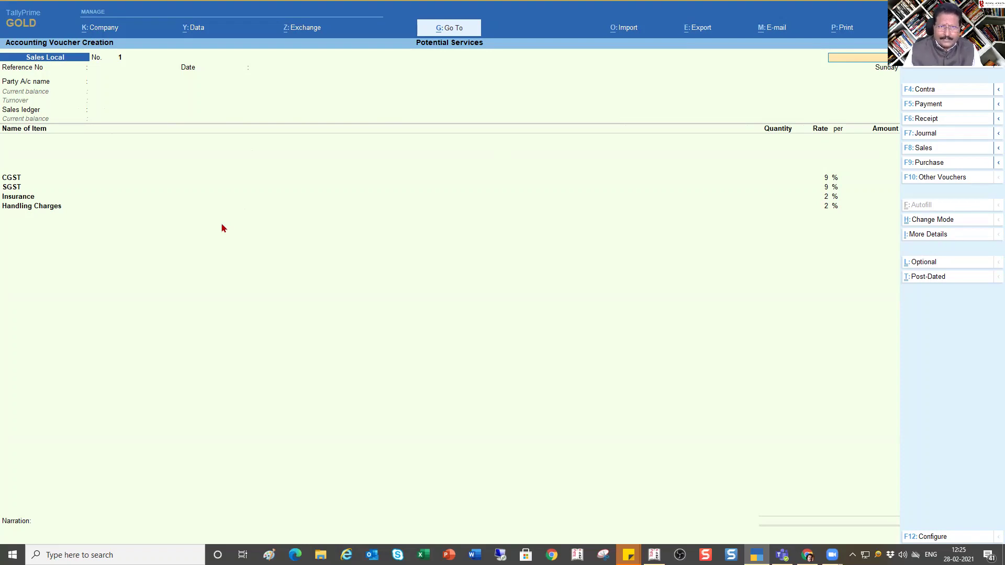
key(Escape)
key(n)
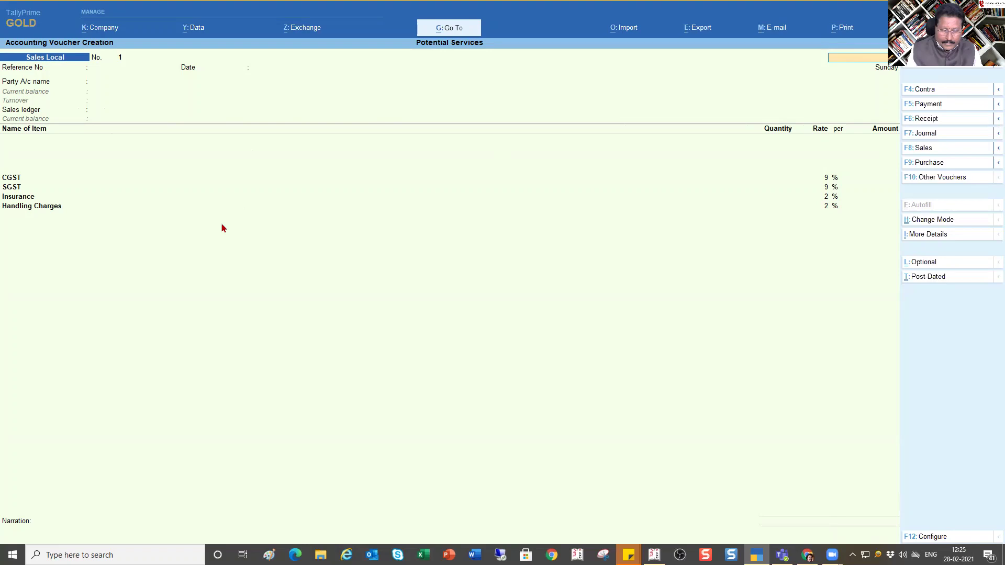
Start a Cash Payment voucher with the manual number 1234, and abandon it unsaved
key(F5)
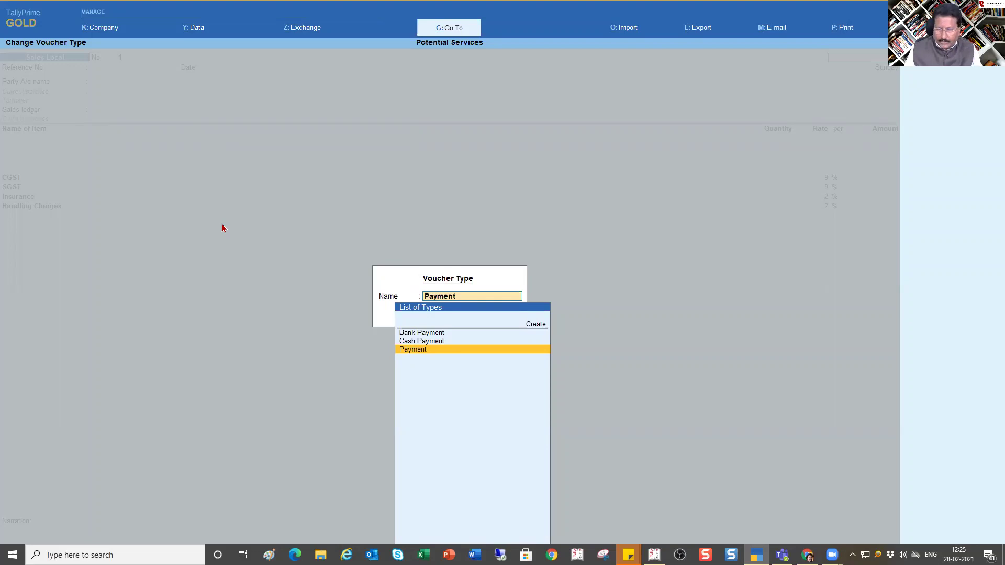
key(Up)
key(Return)
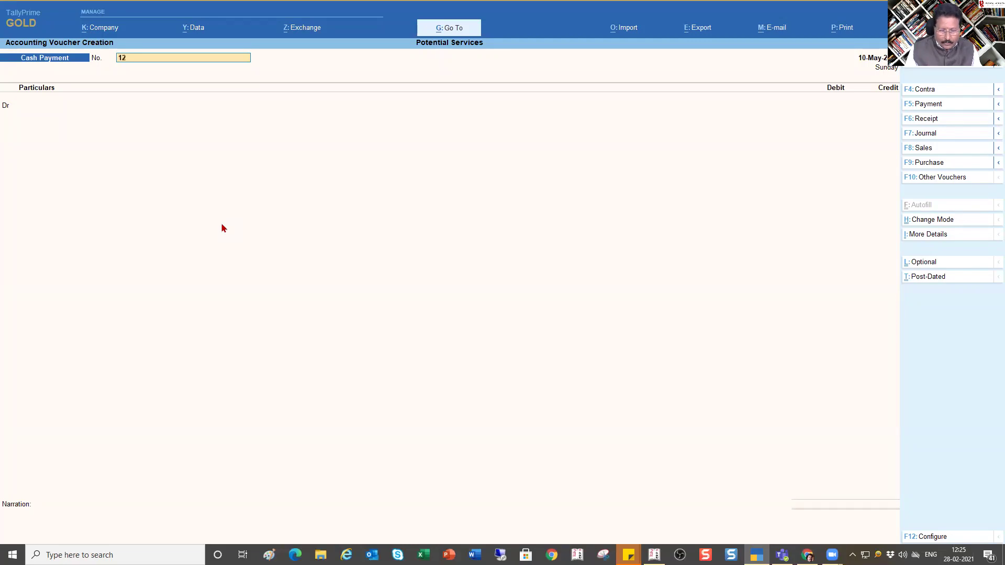
key(Return)
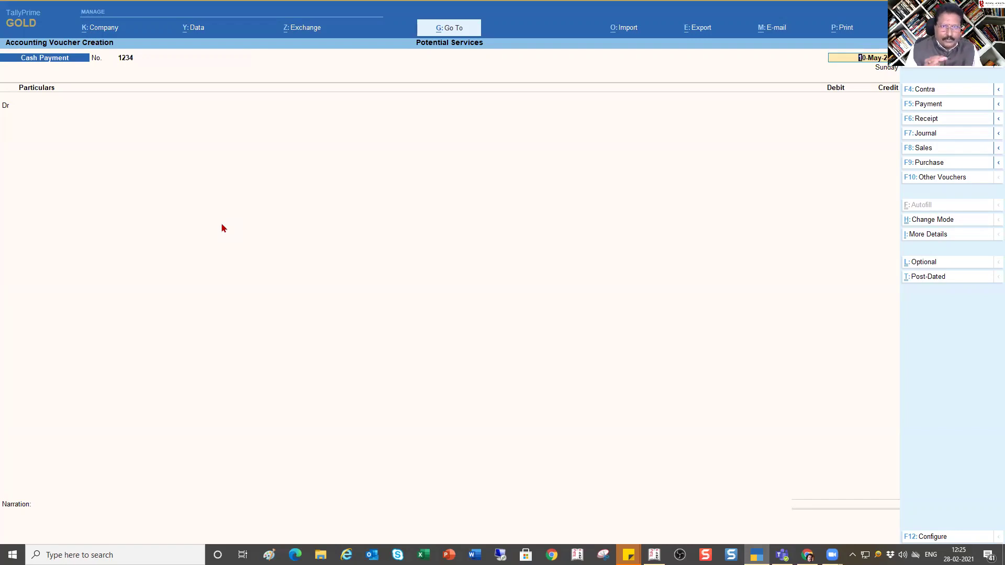
key(BackSpace)
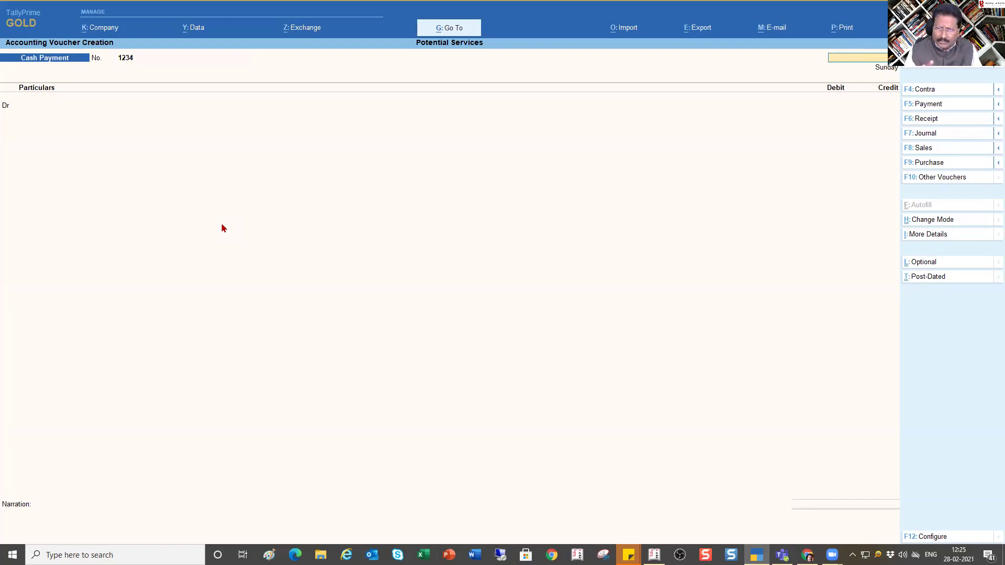
key(Escape)
key(y)
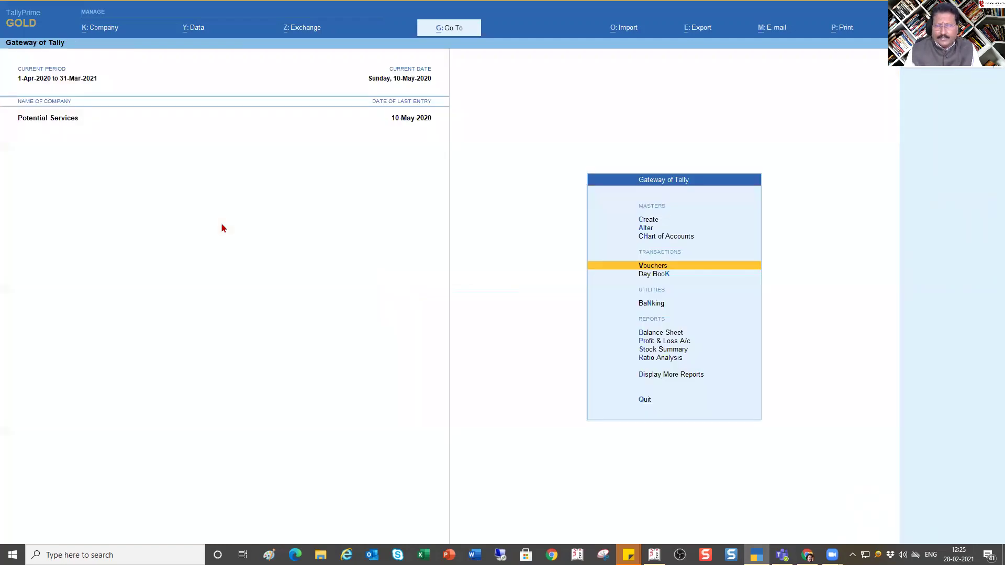